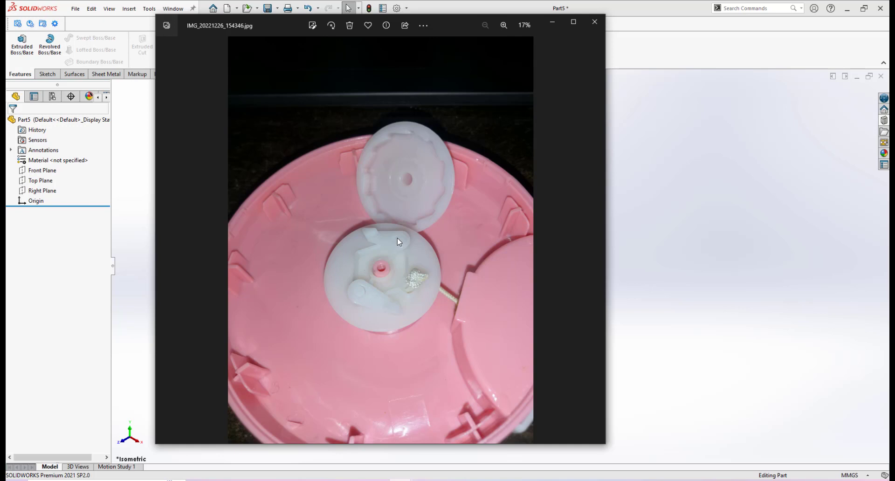
- Examine the assembled blender photo and the dimensioned Blades Shaft driver sketch for the part's shape and sizes
{"action": "left_click", "coordinate": [402, 480]}
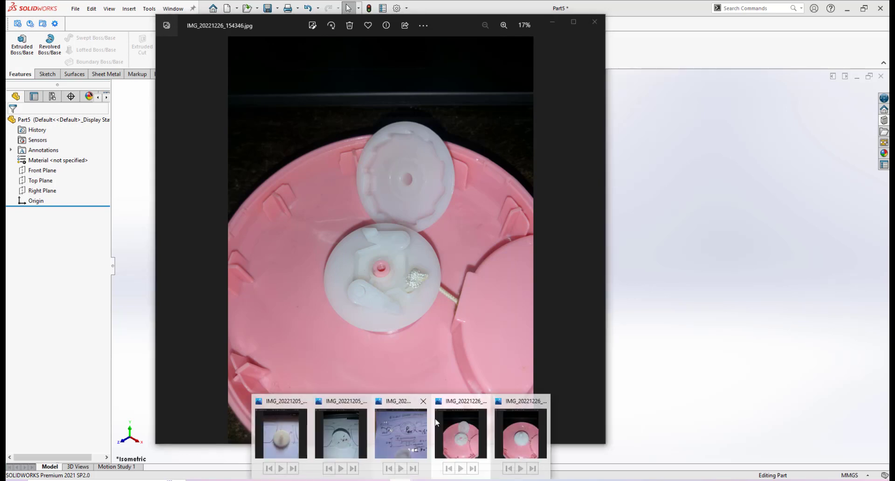
{"action": "left_click", "coordinate": [519, 407]}
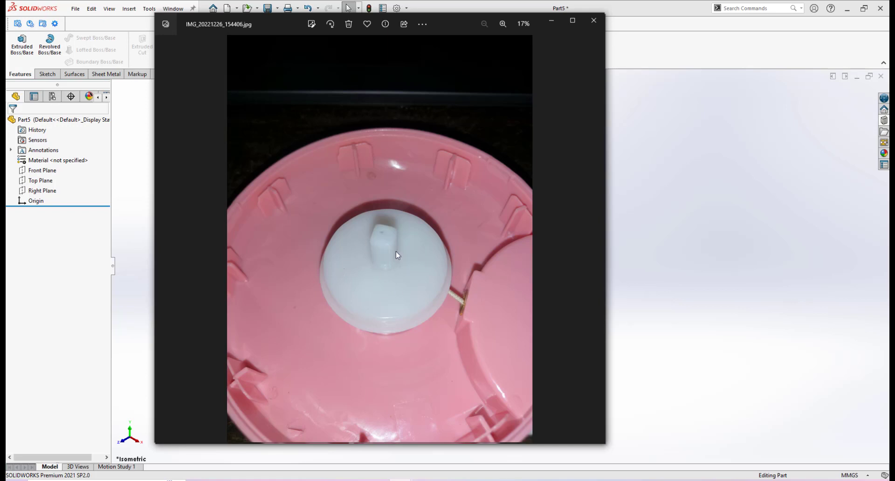
{"action": "left_click", "coordinate": [400, 478]}
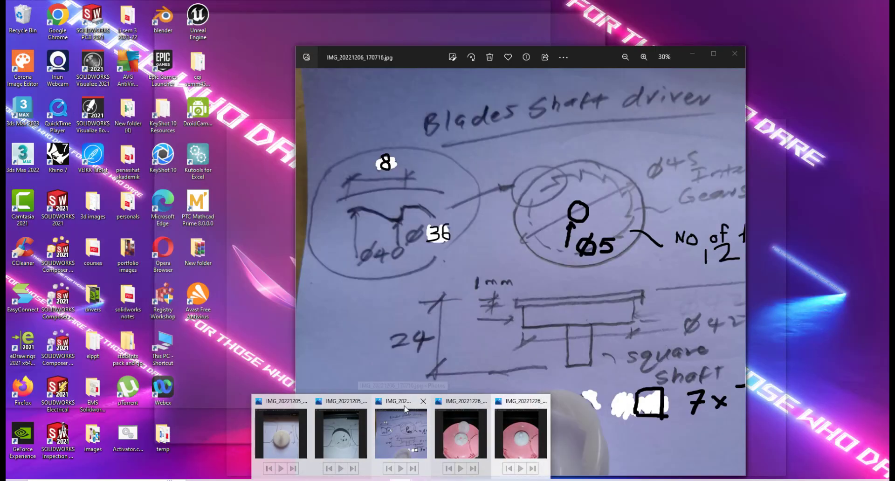
{"action": "left_click", "coordinate": [404, 420]}
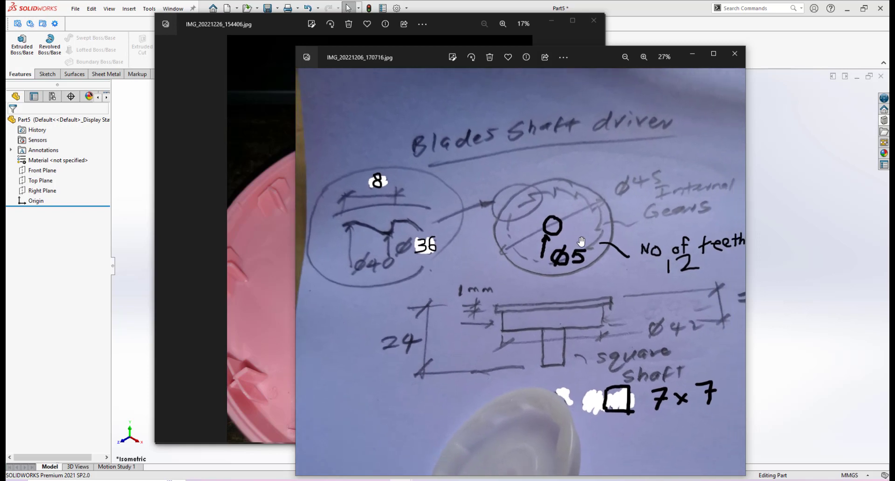
{"action": "scroll", "coordinate": [565, 242], "scroll_direction": "down", "scroll_amount": 2}
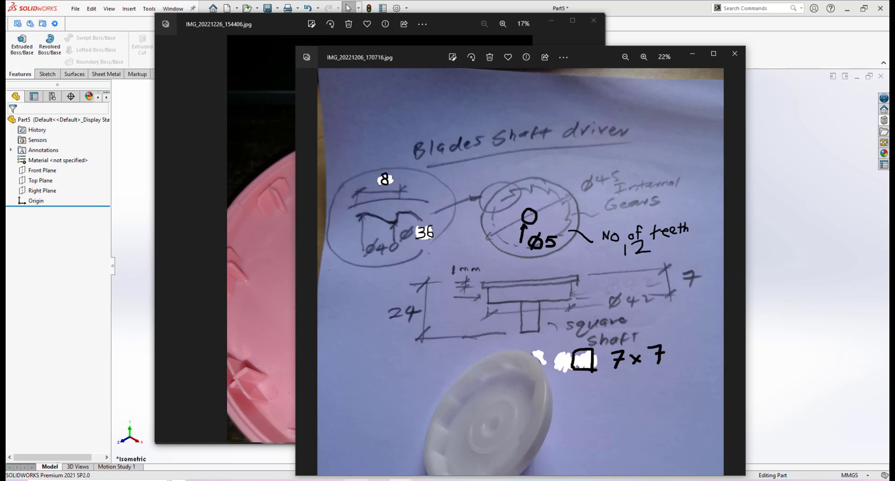
{"action": "mouse_move", "coordinate": [356, 480]}
{"action": "left_click", "coordinate": [410, 420]}
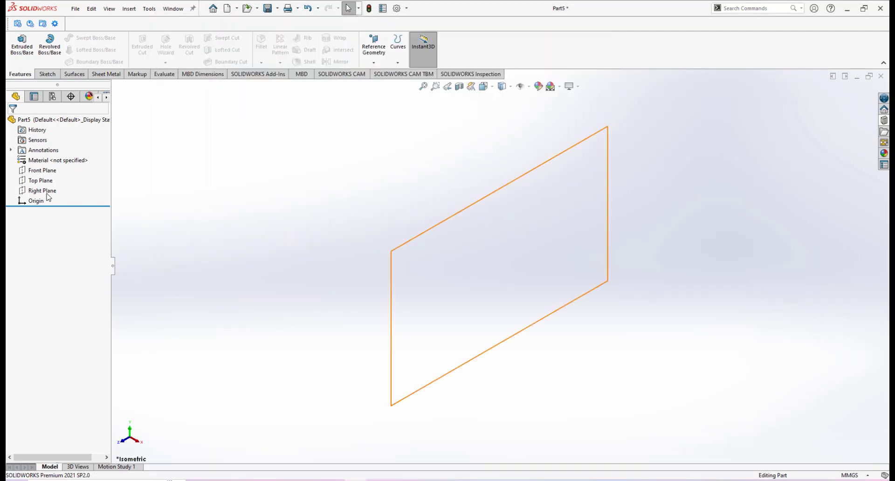
- Start a sketch on the Top Plane and draw a circle about 101 mm in diameter centred on the origin
{"action": "left_click", "coordinate": [45, 182]}
{"action": "left_click", "coordinate": [53, 168]}
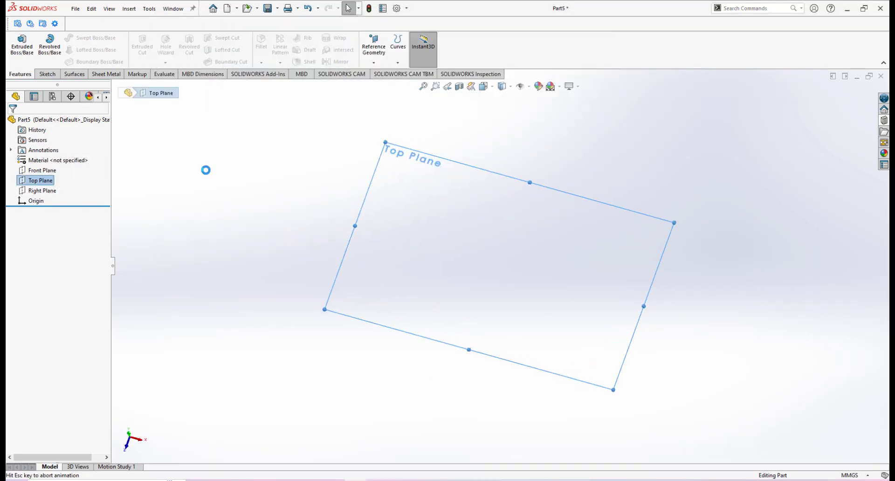
{"action": "left_click", "coordinate": [85, 37]}
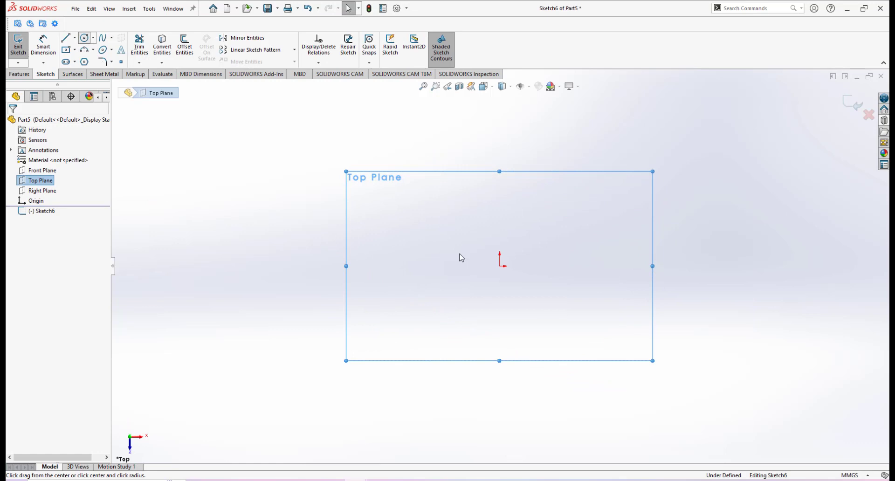
{"action": "left_click", "coordinate": [499, 267]}
{"action": "left_click", "coordinate": [585, 288]}
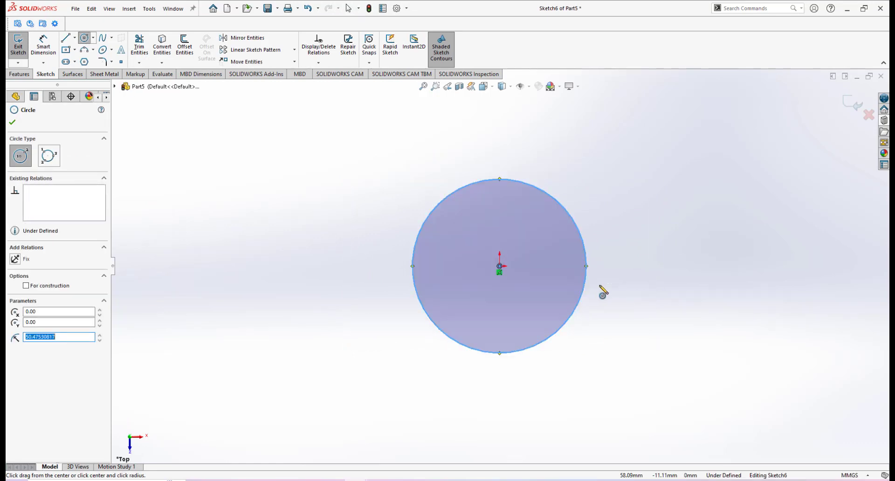
- Check the reference drawing and dimension the circle's diameter to 45 mm
{"action": "key", "text": "alt+Tab"}
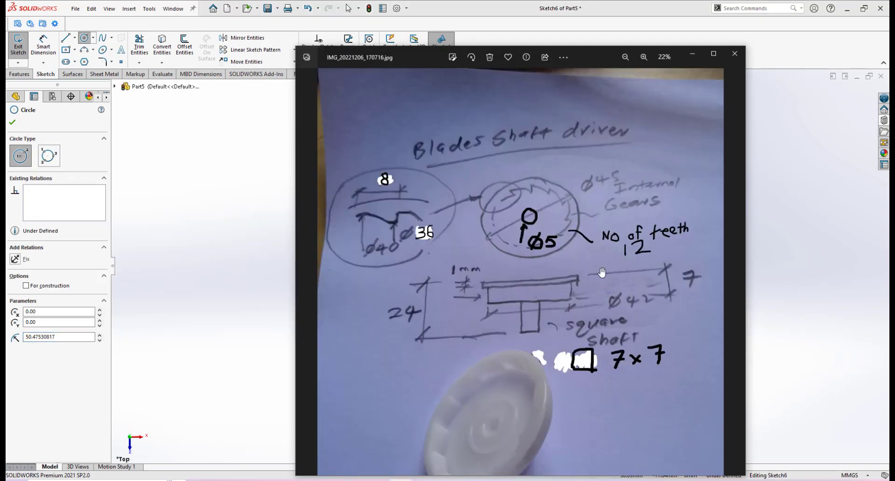
{"action": "key", "text": "alt+Tab"}
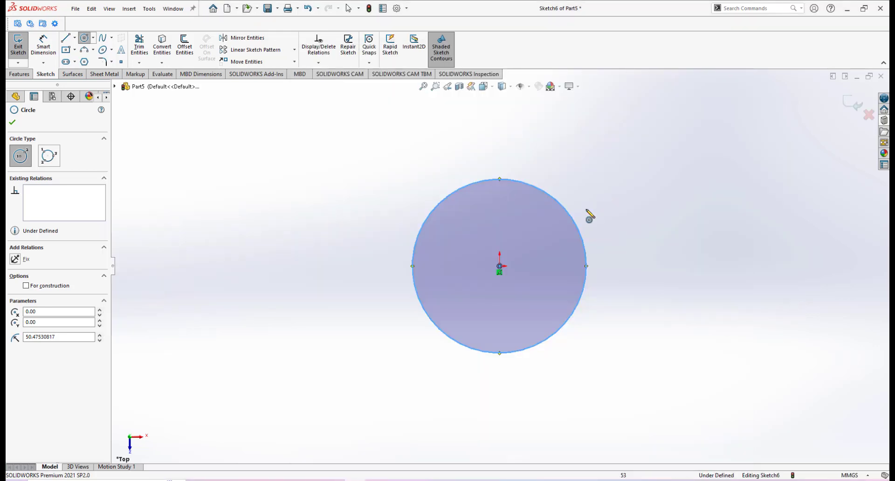
{"action": "right_click", "coordinate": [592, 210]}
{"action": "left_click", "coordinate": [686, 186]}
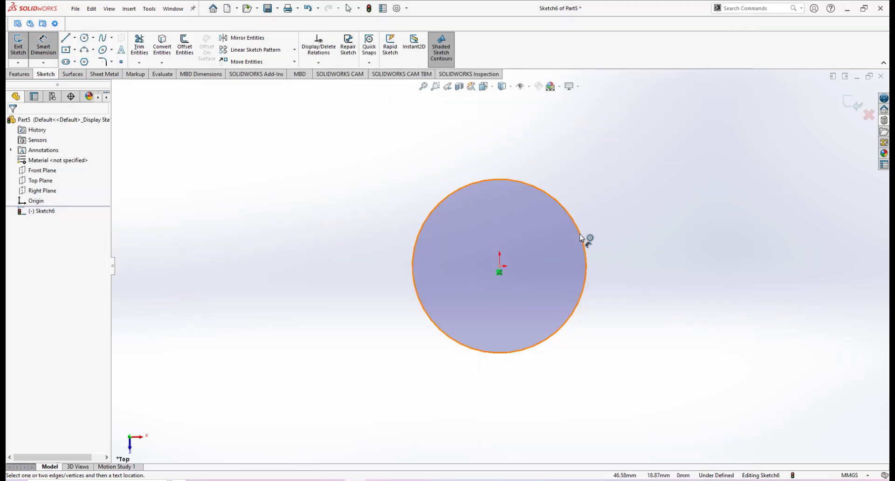
{"action": "left_click", "coordinate": [586, 239]}
{"action": "left_click", "coordinate": [618, 267]}
{"action": "type", "text": "45"}
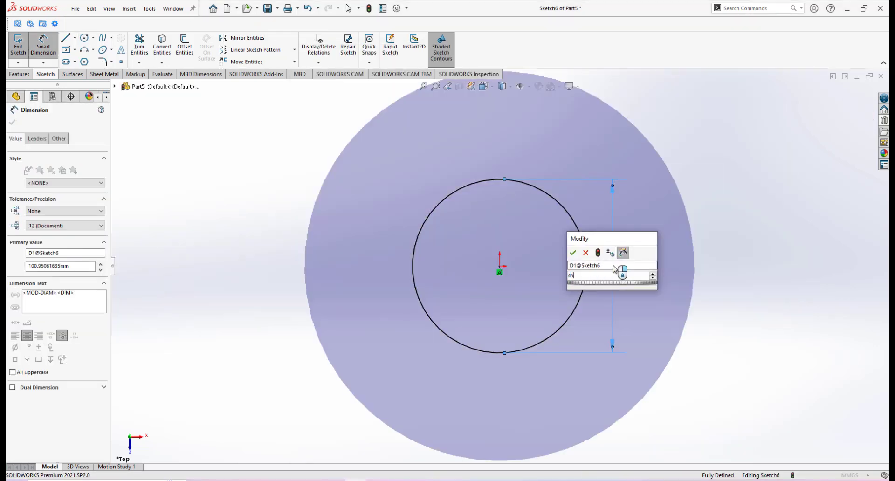
{"action": "key", "text": "Return"}
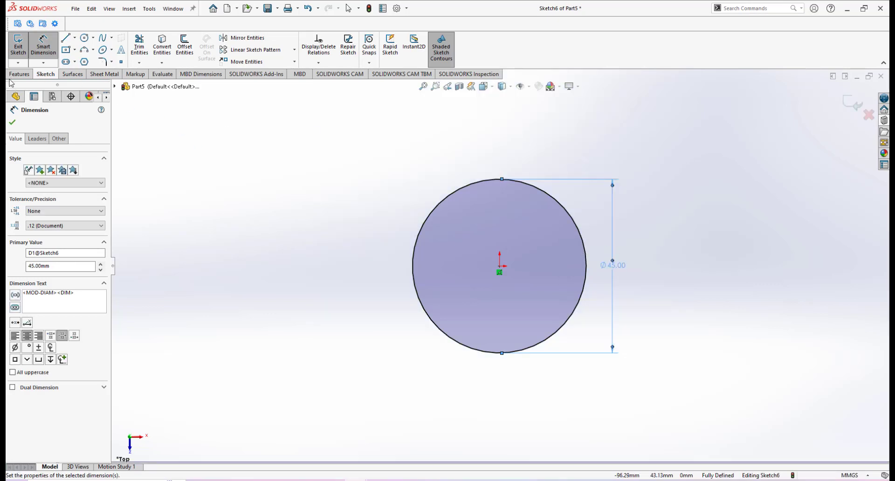
- Extrude the 45 mm circle as a blind boss 1 mm deep to form the flange disc
{"action": "left_click", "coordinate": [20, 73]}
{"action": "left_click", "coordinate": [22, 44]}
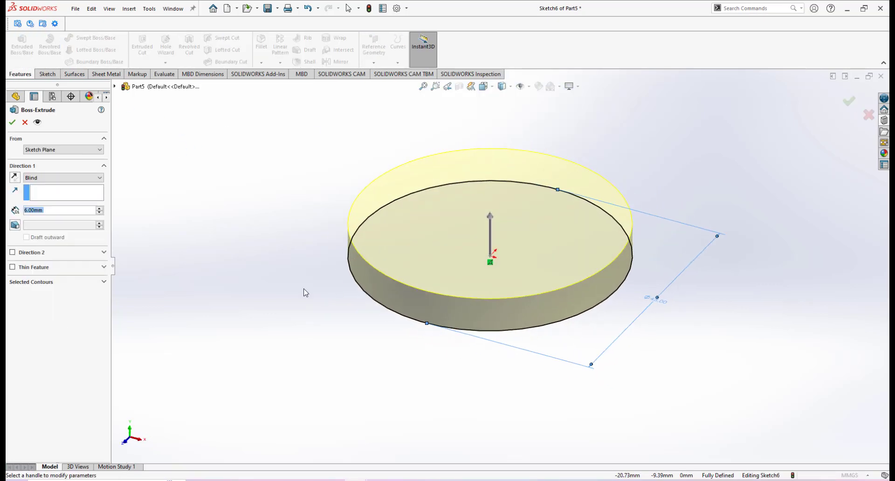
{"action": "type", "text": "1"}
{"action": "key", "text": "Return"}
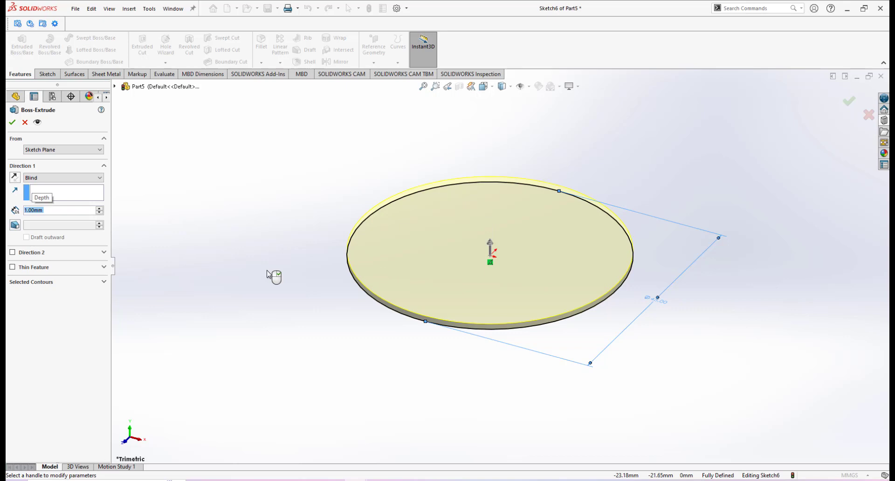
{"action": "left_click", "coordinate": [11, 123]}
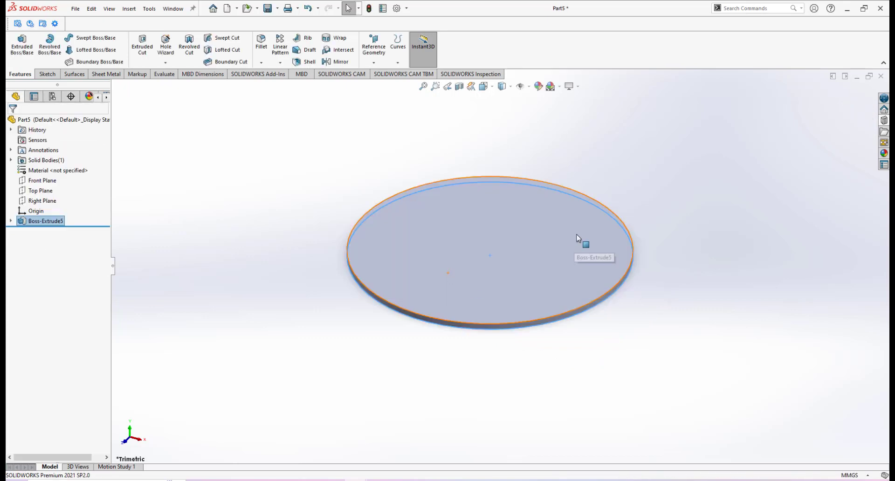
- Start a sketch on the disc's upper face and draw a circle about 32 mm in diameter centred on the origin
{"action": "left_click", "coordinate": [582, 245]}
{"action": "left_click", "coordinate": [622, 206]}
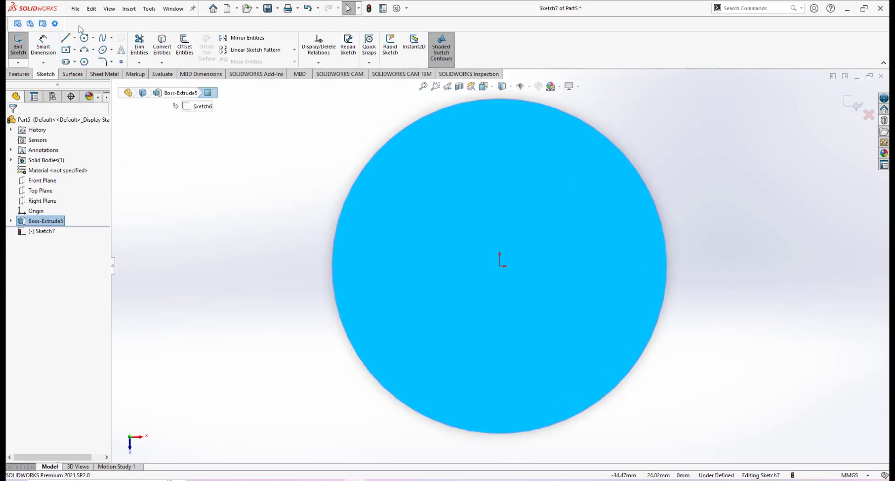
{"action": "left_click", "coordinate": [84, 37]}
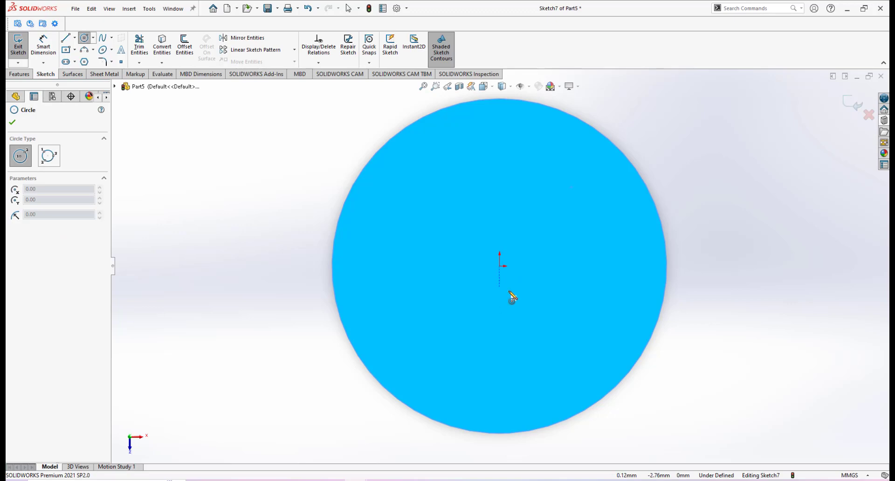
{"action": "left_click", "coordinate": [500, 266]}
{"action": "left_click", "coordinate": [618, 275]}
- Check the reference drawing and dimension the new circle's diameter to 42 mm
{"action": "key", "text": "alt+Tab"}
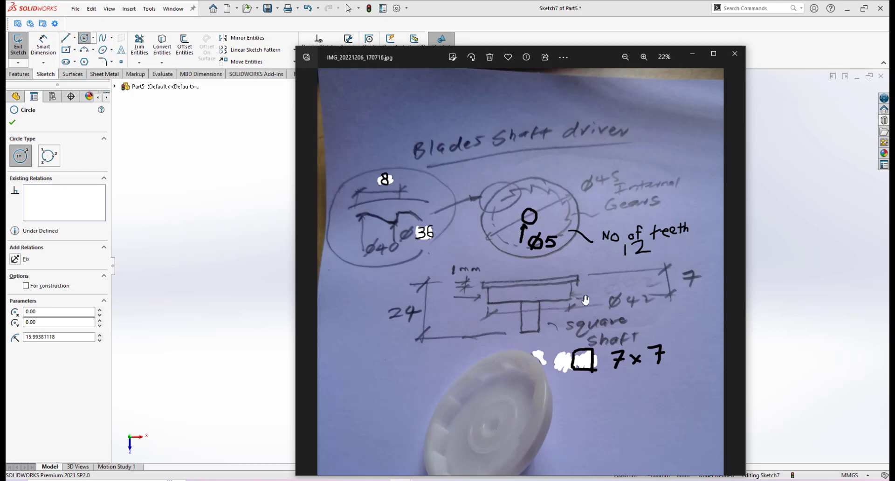
{"action": "key", "text": "alt+Tab"}
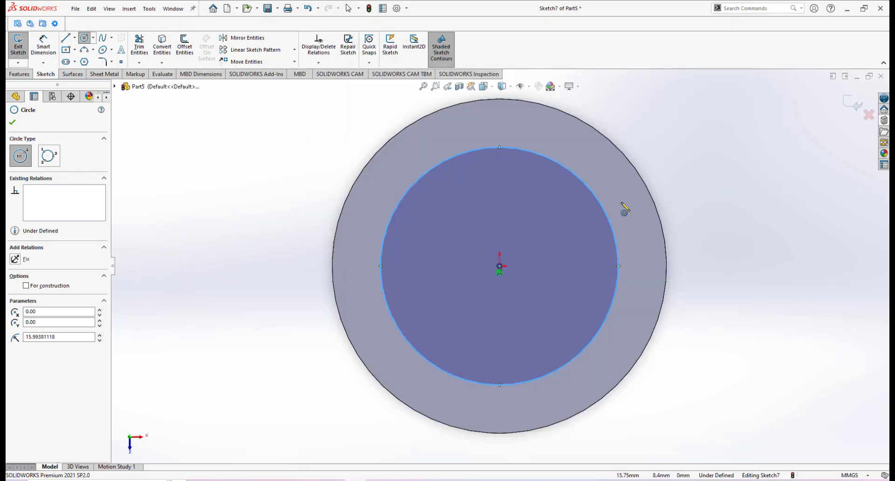
{"action": "right_click", "coordinate": [623, 210]}
{"action": "left_click", "coordinate": [713, 189]}
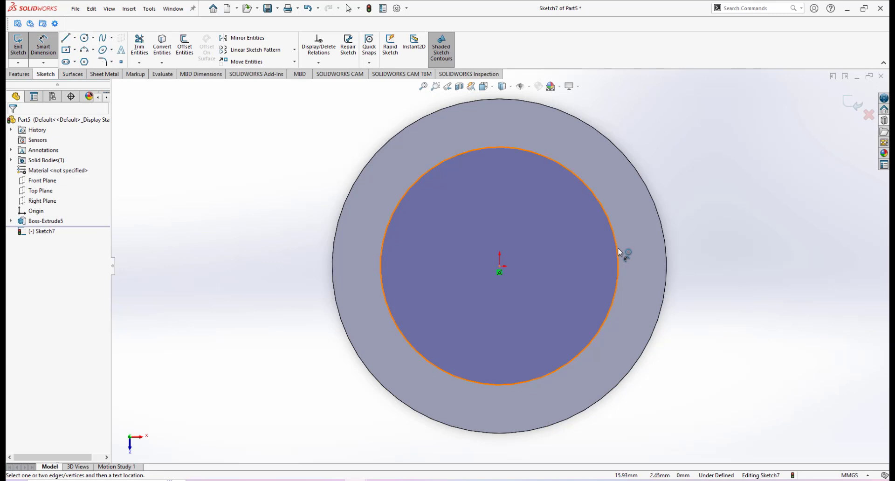
{"action": "left_click", "coordinate": [617, 248]}
{"action": "left_click", "coordinate": [694, 279]}
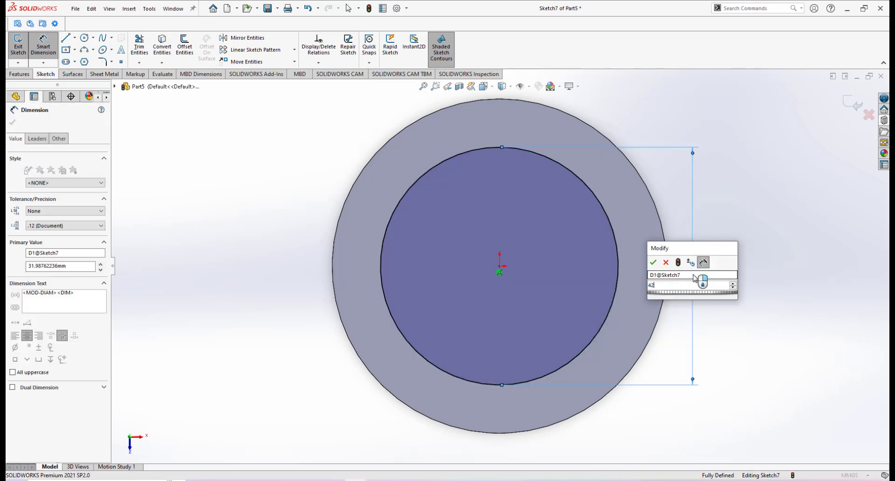
{"action": "key", "text": "Return"}
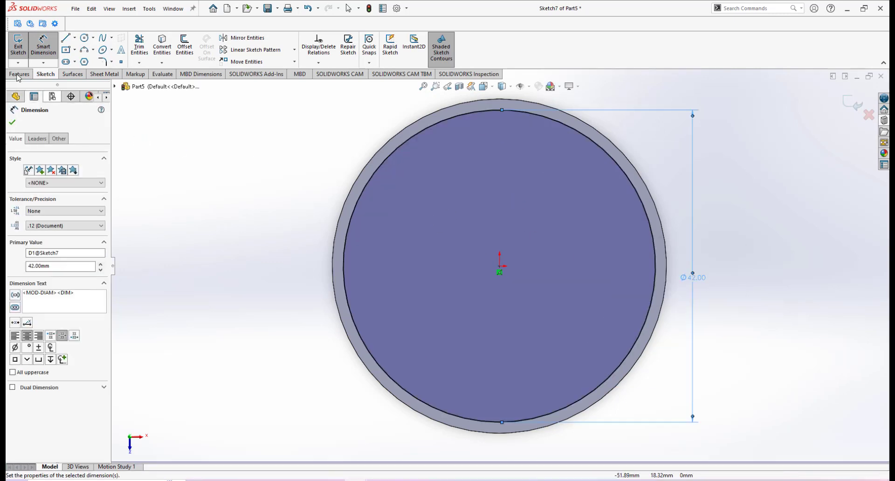
- Extrude the 42 mm circle 6 mm upward from the disc, merged with the existing body
{"action": "left_click", "coordinate": [18, 74]}
{"action": "left_click", "coordinate": [22, 46]}
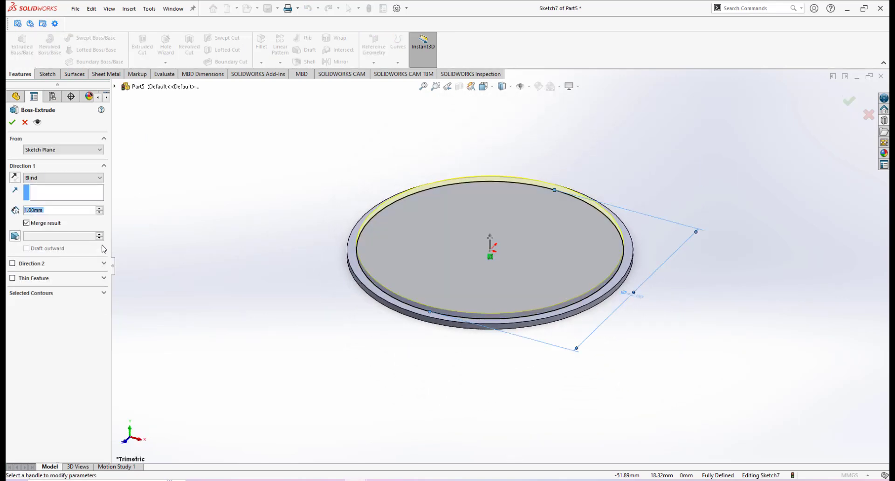
{"action": "type", "text": "6"}
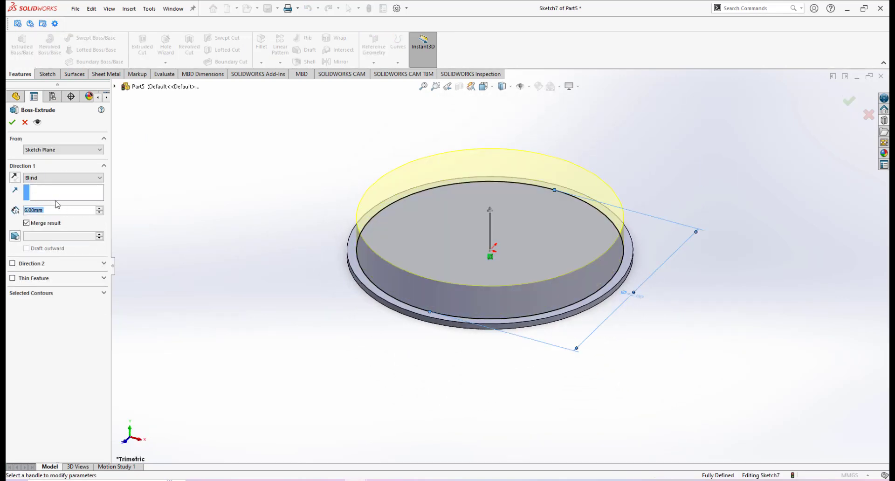
{"action": "key", "text": "Return"}
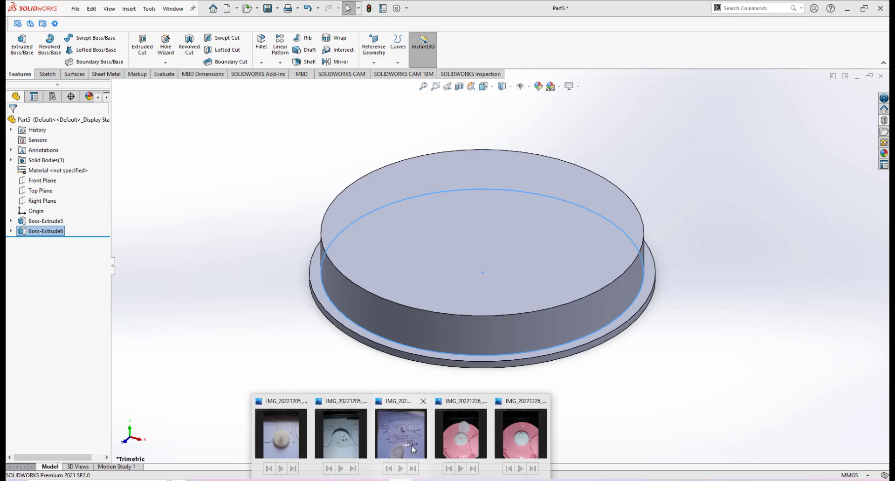
- Examine the part photo and the tooth detail in the drawing, and inspect the underside of the modelled disc
{"action": "mouse_move", "coordinate": [412, 446]}
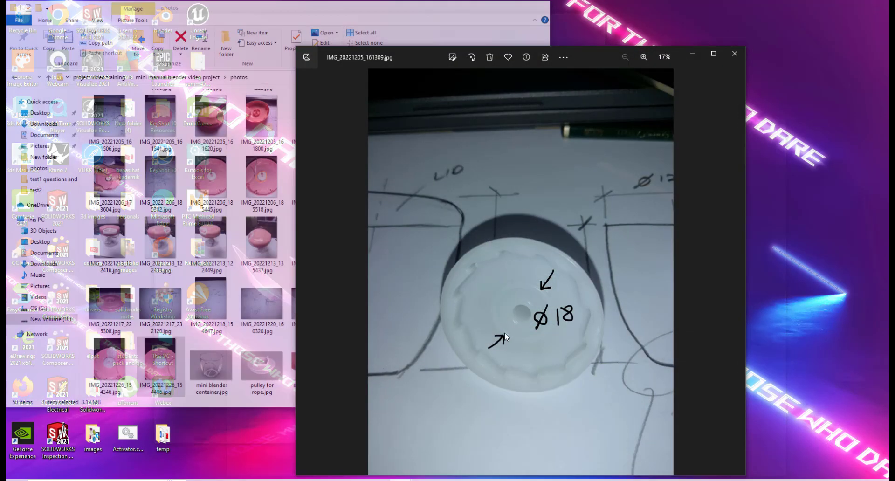
{"action": "left_click", "coordinate": [352, 407]}
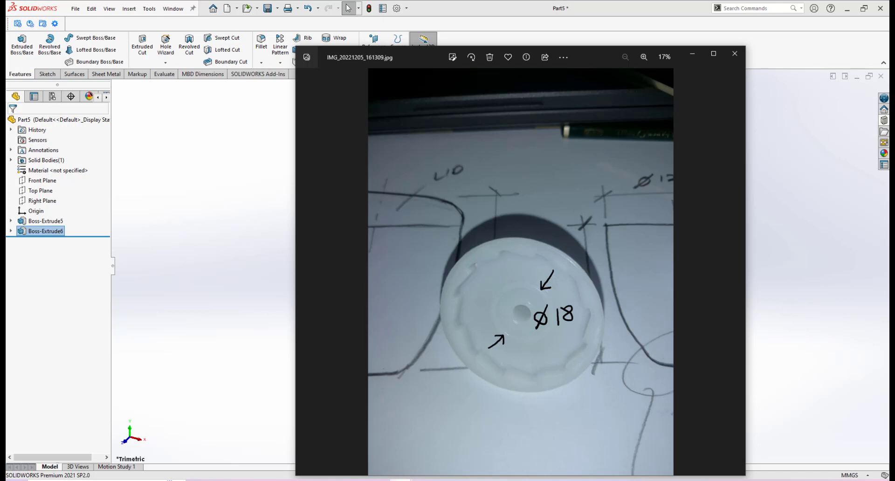
{"action": "left_click", "coordinate": [413, 410]}
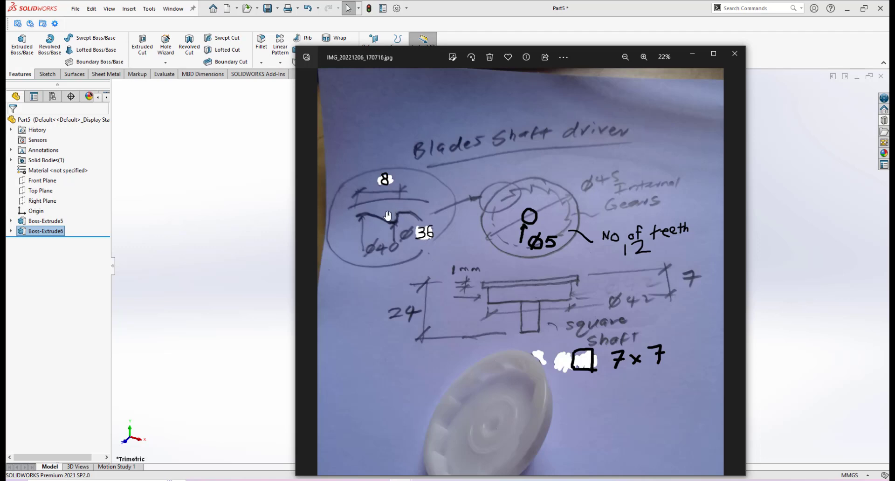
{"action": "scroll", "coordinate": [388, 216], "scroll_direction": "up", "scroll_amount": 2}
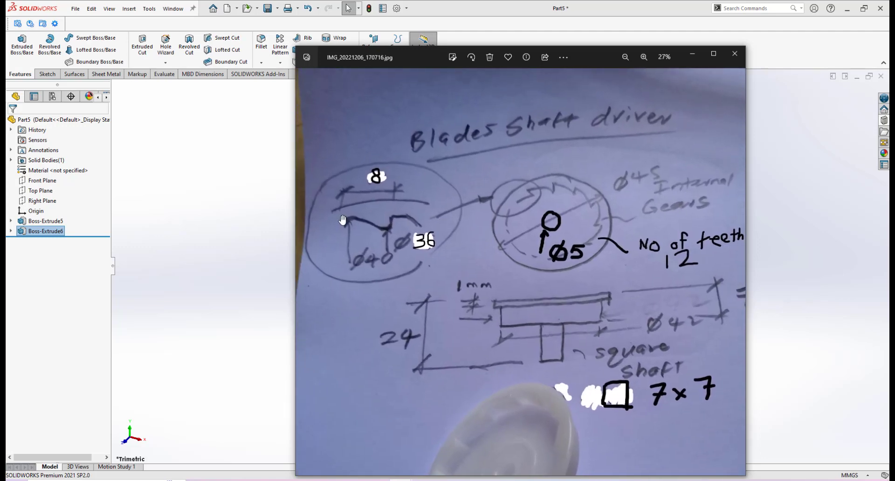
{"action": "scroll", "coordinate": [343, 220], "scroll_direction": "up", "scroll_amount": 2}
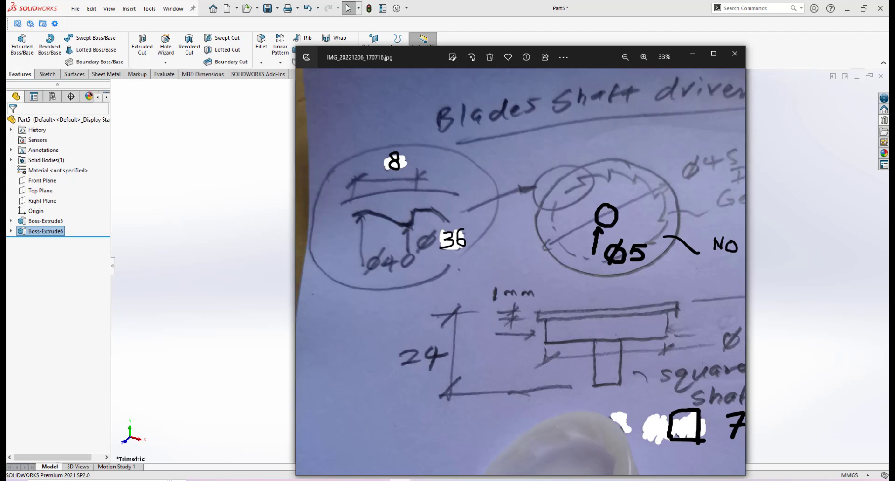
{"action": "left_click", "coordinate": [362, 431]}
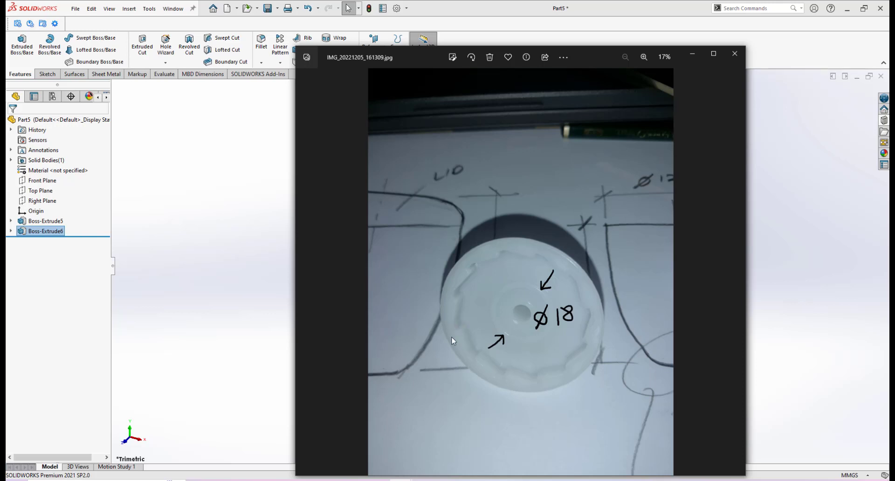
{"action": "mouse_move", "coordinate": [357, 480]}
{"action": "left_click", "coordinate": [404, 422]}
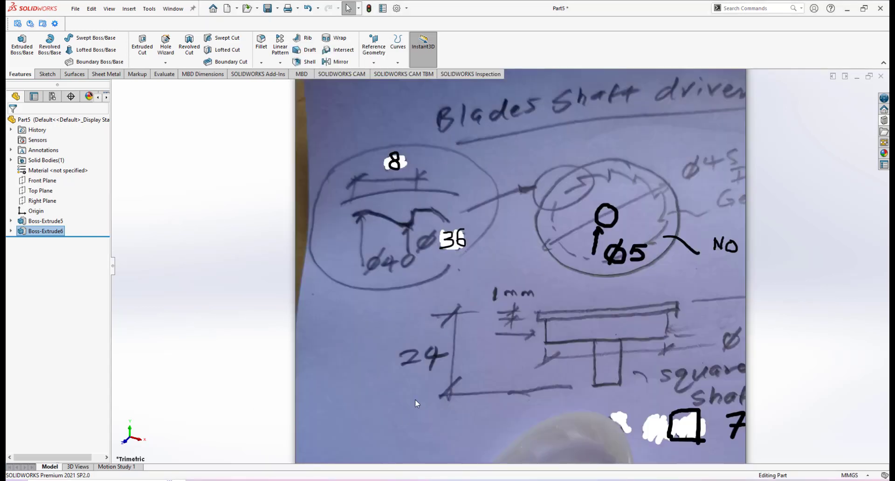
{"action": "middle_click_drag", "start_coordinate": [500, 354], "coordinate": [519, 251]}
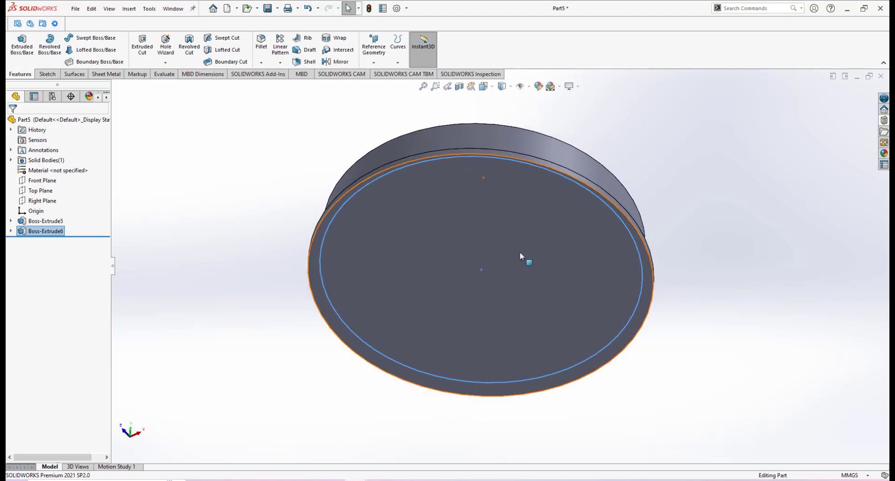
- Start a sketch on the disc's underside and draw a circle about 38 mm in diameter centred on the origin
{"action": "left_click", "coordinate": [520, 251]}
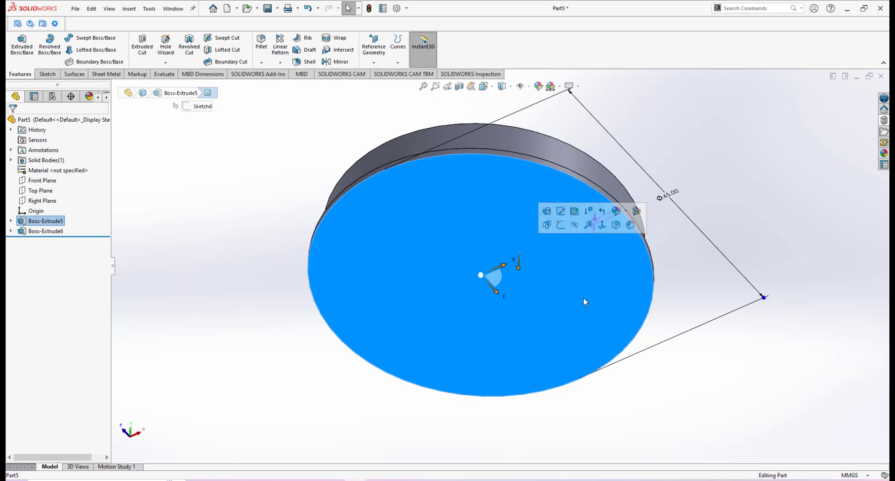
{"action": "left_click", "coordinate": [648, 362]}
{"action": "left_click", "coordinate": [516, 269]}
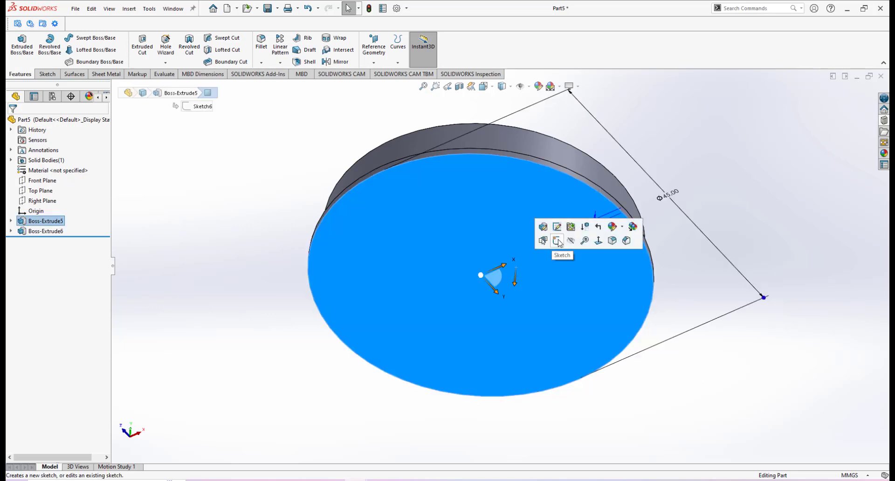
{"action": "left_click", "coordinate": [543, 241]}
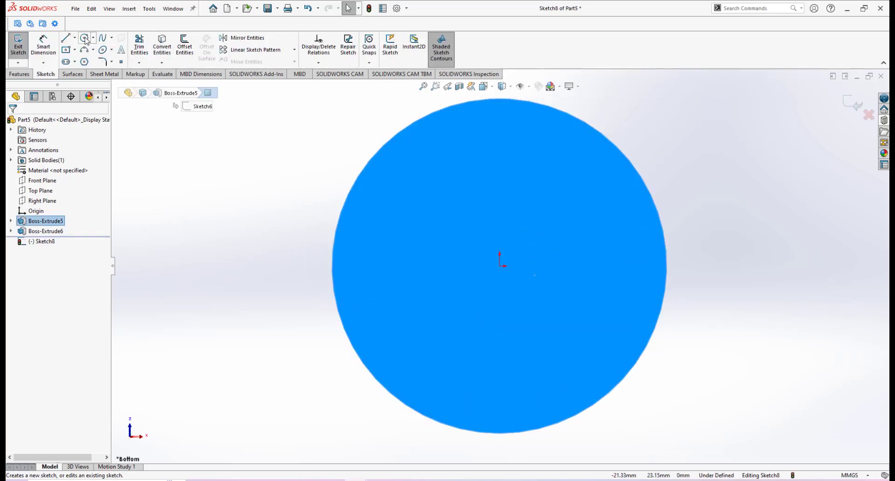
{"action": "left_click", "coordinate": [84, 38]}
{"action": "left_click", "coordinate": [500, 267]}
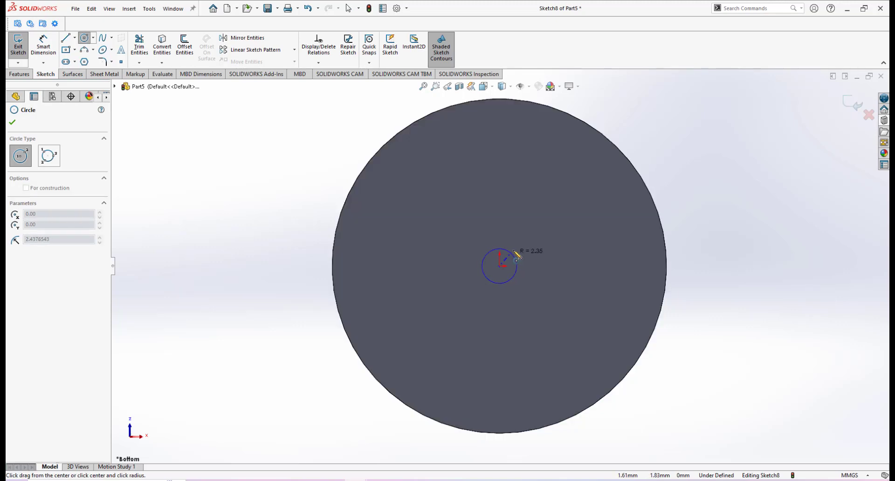
{"action": "left_click", "coordinate": [613, 172]}
- Dimension the underside circle's diameter to 40 mm
{"action": "right_click", "coordinate": [609, 166]}
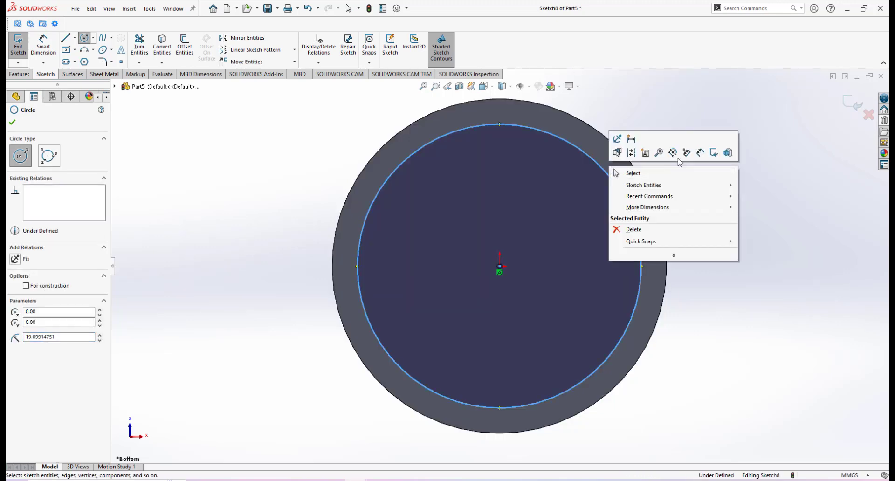
{"action": "left_click", "coordinate": [700, 154]}
{"action": "left_click", "coordinate": [638, 230]}
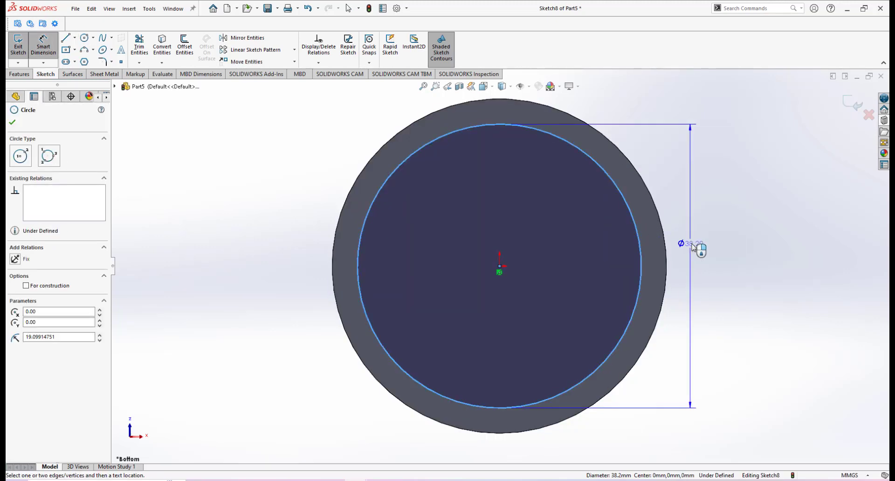
{"action": "left_click", "coordinate": [696, 247]}
{"action": "type", "text": "40"}
{"action": "key", "text": "Return"}
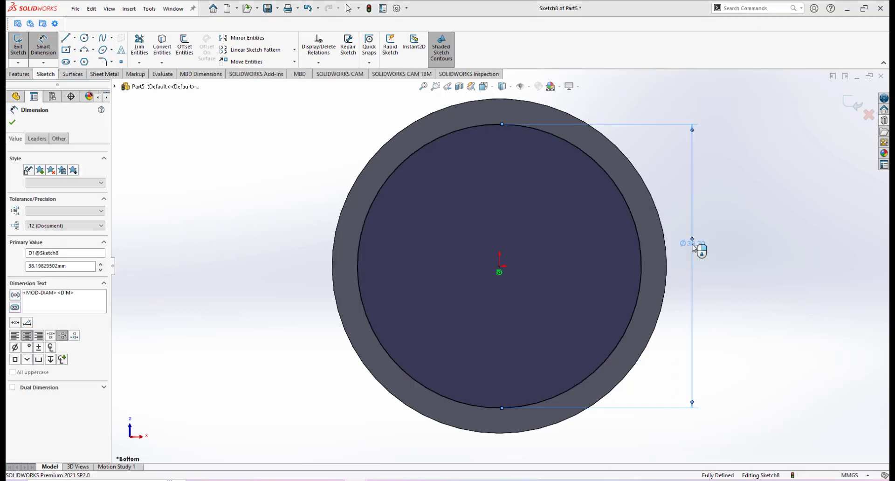
- Cut the 40 mm circle 5 mm deep into the disc with a blind Extruded Cut
{"action": "middle_click_drag", "start_coordinate": [559, 244], "coordinate": [558, 361]}
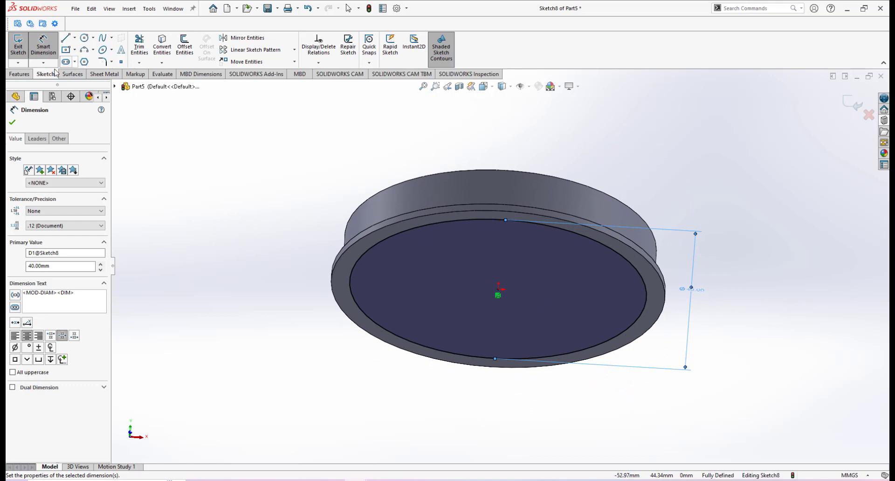
{"action": "left_click", "coordinate": [19, 74]}
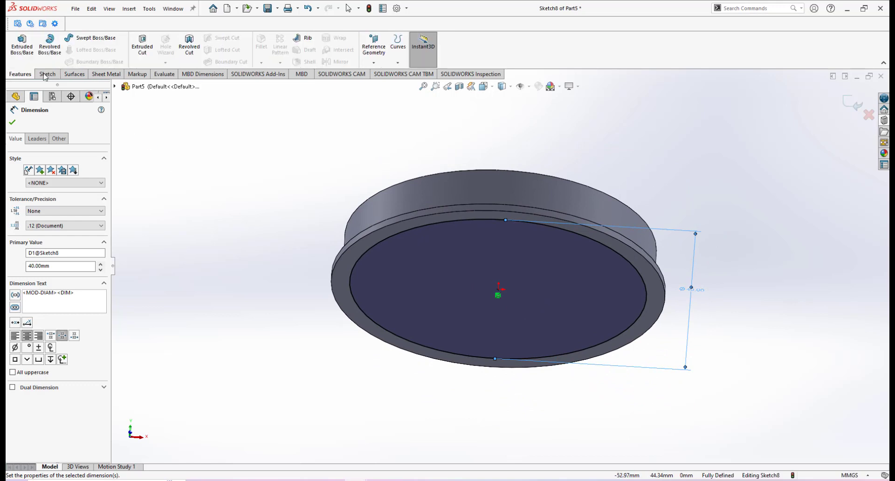
{"action": "left_click", "coordinate": [142, 46]}
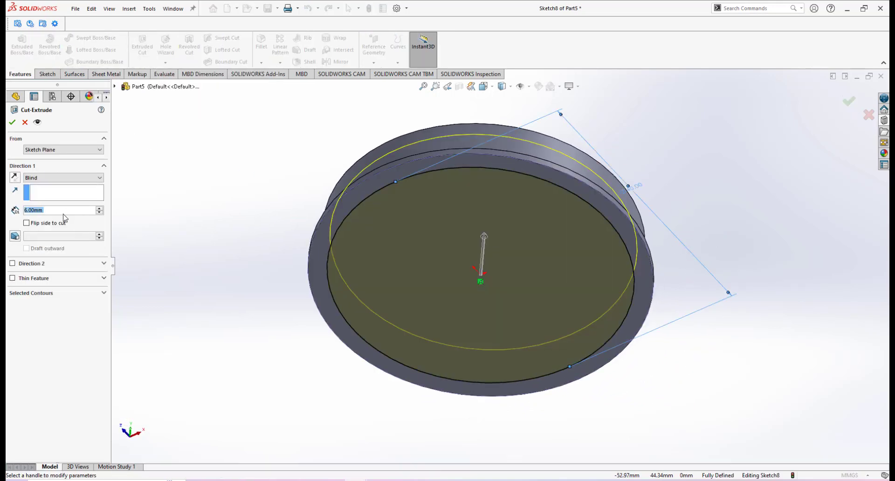
{"action": "middle_click_drag", "start_coordinate": [324, 228], "coordinate": [315, 309]}
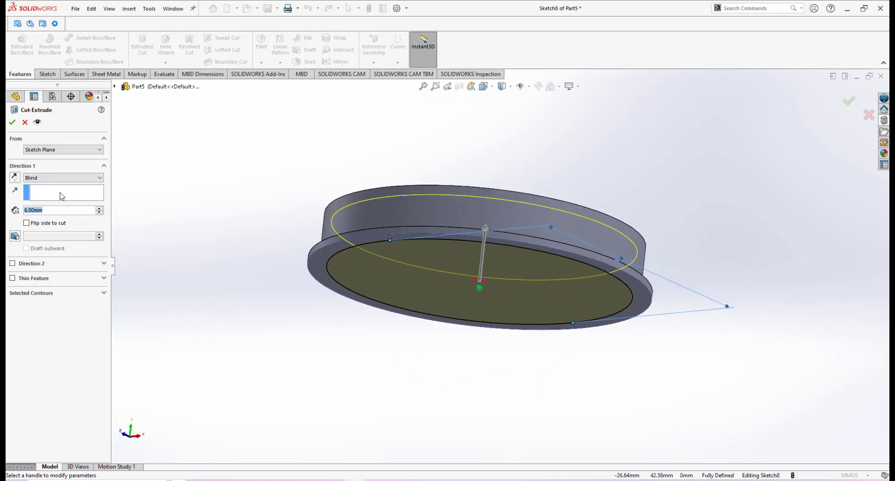
{"action": "key", "text": "Down"}
{"action": "left_click", "coordinate": [13, 123]}
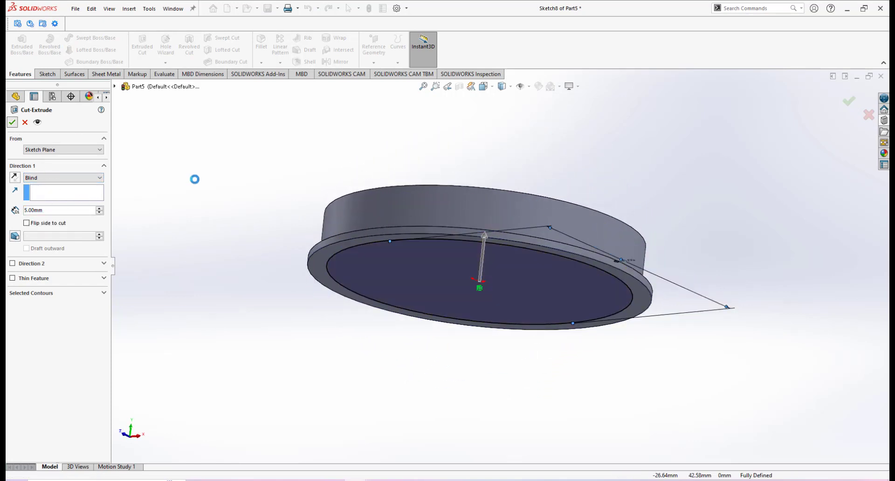
- Start a new sketch on the floor of the round pocket
{"action": "mouse_move", "coordinate": [492, 232]}
{"action": "middle_mouse_down"}
{"action": "mouse_move", "coordinate": [530, 247]}
{"action": "mouse_move", "coordinate": [531, 258]}
{"action": "mouse_move", "coordinate": [514, 282]}
{"action": "mouse_move", "coordinate": [508, 218]}
{"action": "mouse_move", "coordinate": [495, 289]}
{"action": "mouse_move", "coordinate": [508, 194]}
{"action": "mouse_move", "coordinate": [504, 258]}
{"action": "mouse_move", "coordinate": [513, 264]}
{"action": "mouse_move", "coordinate": [480, 262]}
{"action": "mouse_move", "coordinate": [500, 258]}
{"action": "mouse_move", "coordinate": [478, 229]}
{"action": "mouse_move", "coordinate": [488, 233]}
{"action": "middle_mouse_up"}
{"action": "scroll", "coordinate": [516, 277], "scroll_direction": "up", "scroll_amount": 2}
{"action": "scroll", "coordinate": [483, 259], "scroll_direction": "up", "scroll_amount": 2}
{"action": "scroll", "coordinate": [497, 246], "scroll_direction": "down", "scroll_amount": 3}
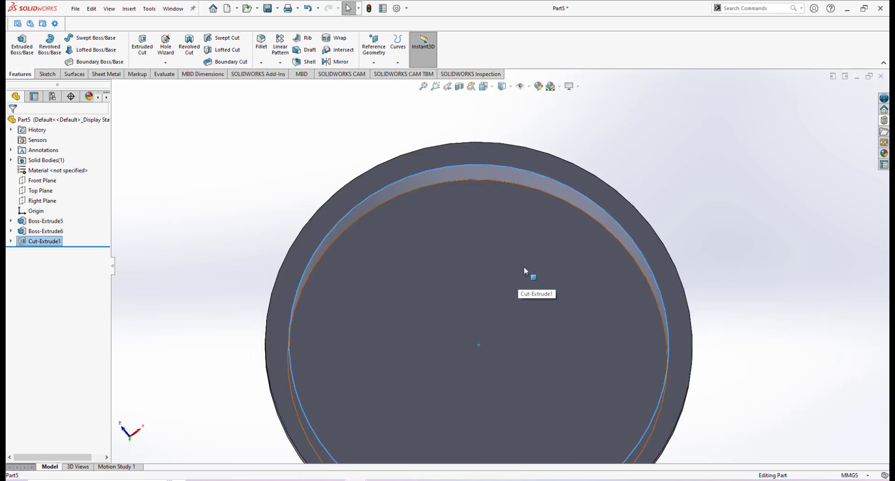
{"action": "scroll", "coordinate": [524, 282], "scroll_direction": "up", "scroll_amount": 3}
{"action": "scroll", "coordinate": [532, 310], "scroll_direction": "down", "scroll_amount": 2}
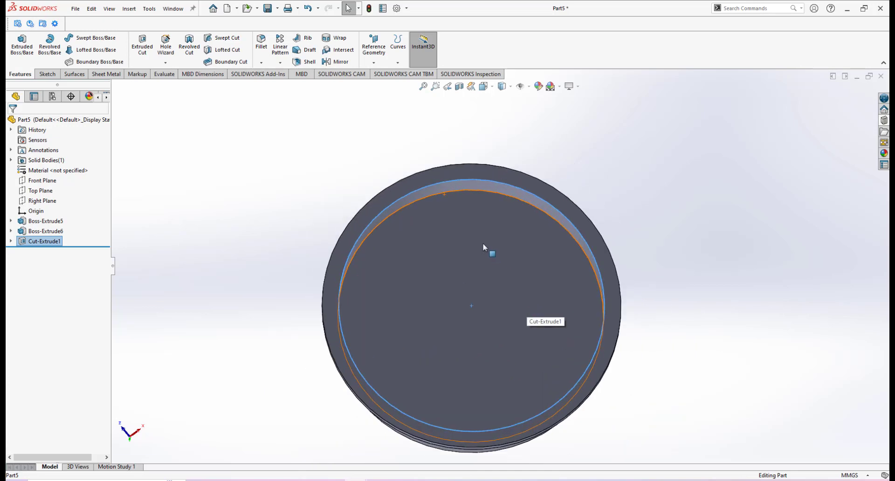
{"action": "left_click", "coordinate": [511, 262]}
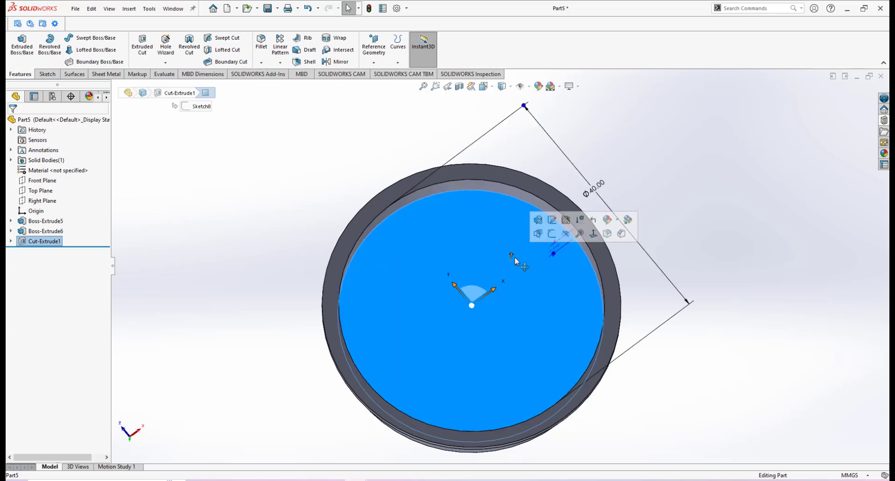
{"action": "left_click", "coordinate": [554, 236]}
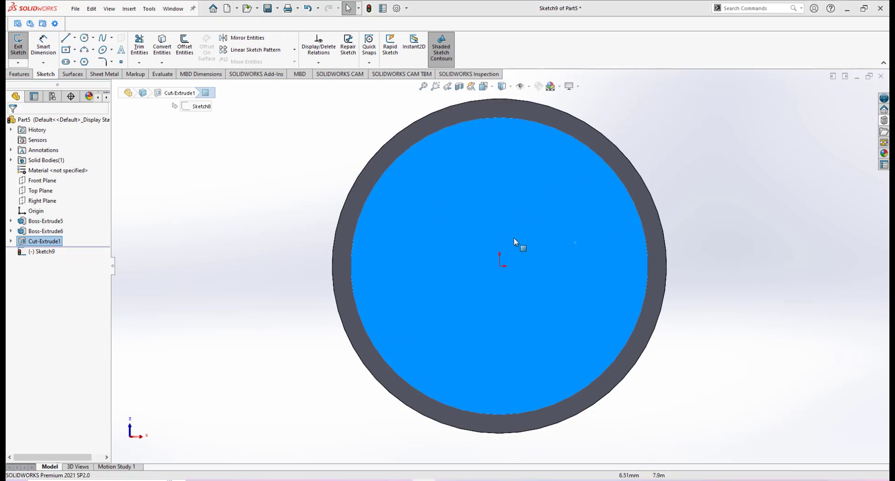
- Convert the circular edge of the pocket floor into a sketch circle
{"action": "middle_click_drag", "start_coordinate": [509, 245], "coordinate": [509, 192]}
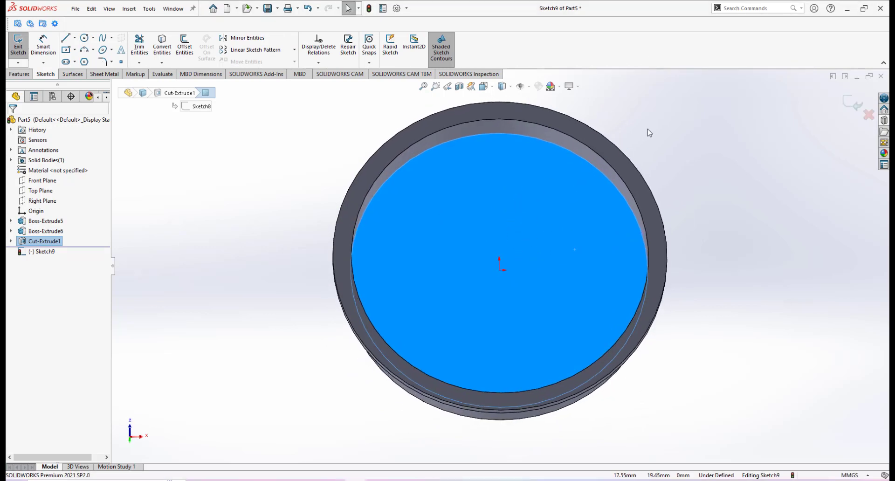
{"action": "left_click", "coordinate": [648, 128]}
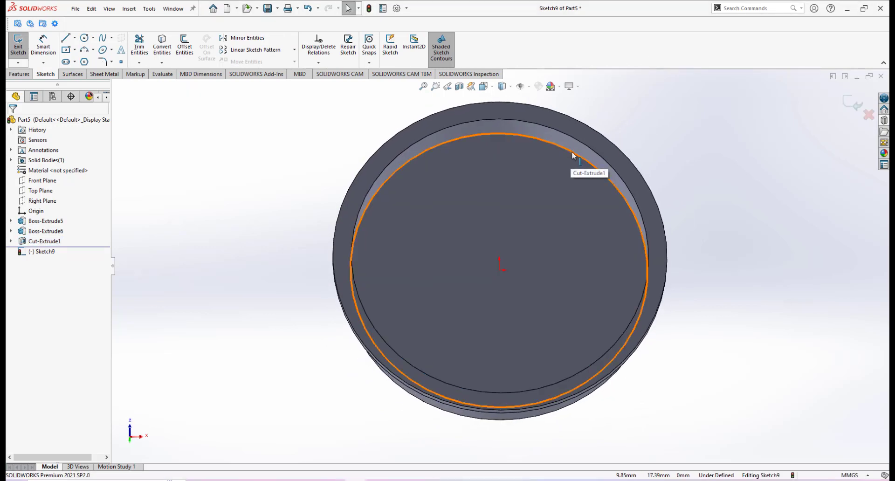
{"action": "left_click", "coordinate": [572, 152]}
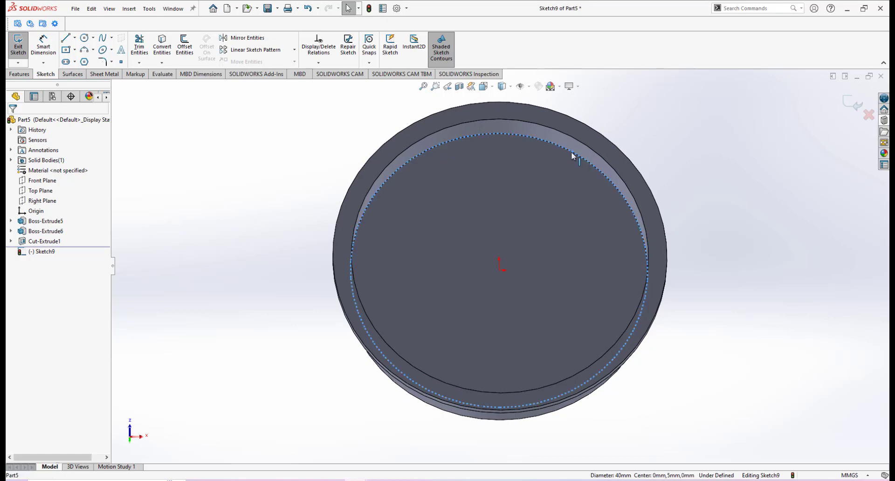
{"action": "left_click", "coordinate": [162, 47]}
{"action": "scroll", "coordinate": [543, 206], "scroll_direction": "down", "scroll_amount": 1}
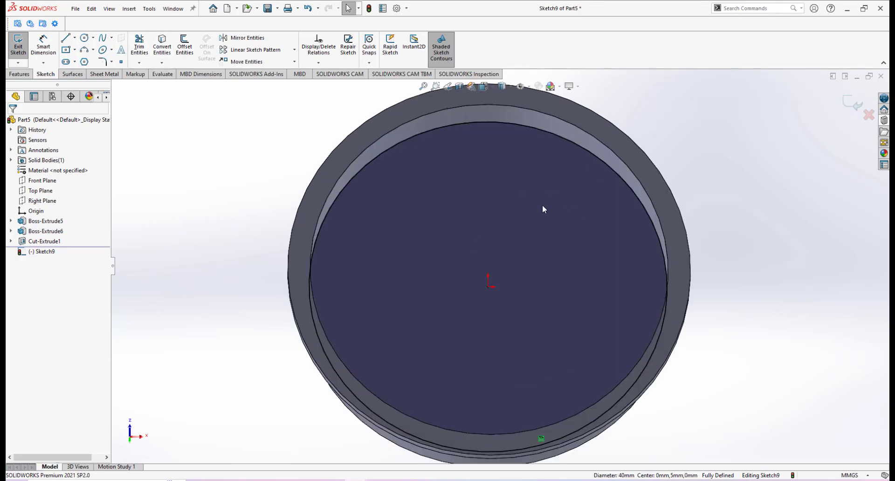
{"action": "scroll", "coordinate": [533, 206], "scroll_direction": "up", "scroll_amount": 1}
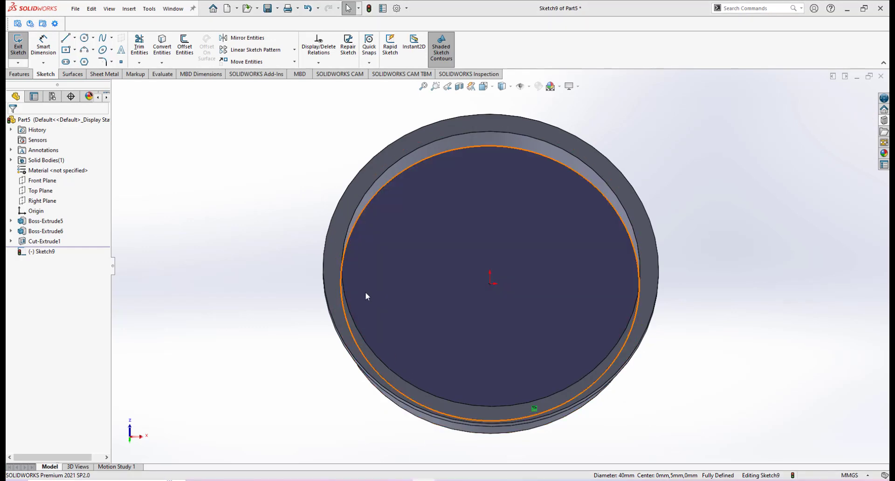
- Check the tooth detail in the reference drawing and draw a circle about 35 mm in diameter centred on the origin inside the pocket
{"action": "key", "text": "alt+Tab"}
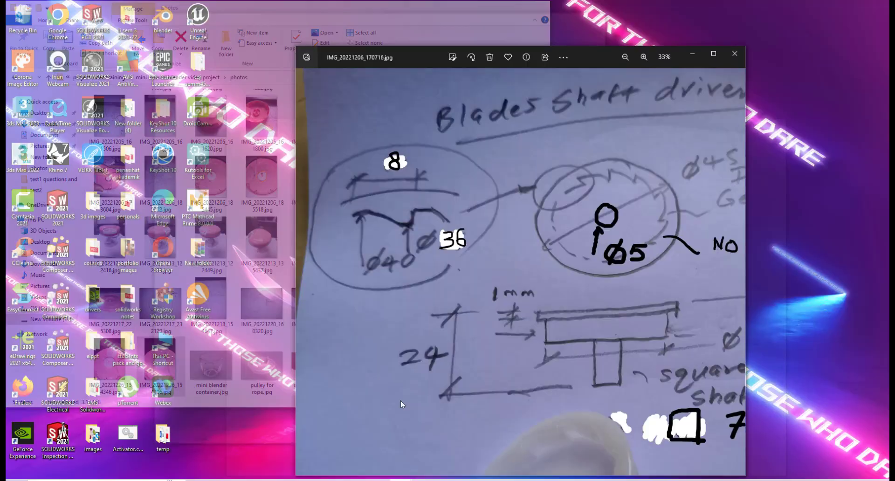
{"action": "left_click", "coordinate": [401, 401]}
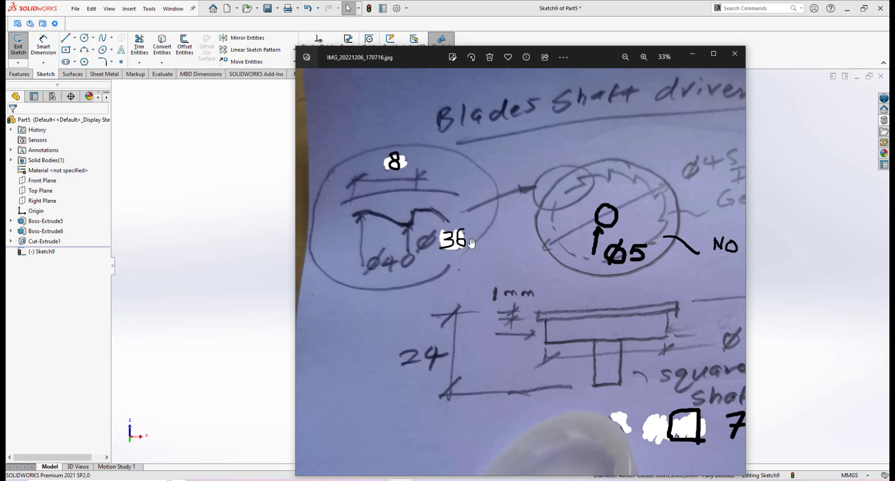
{"action": "key", "text": "alt+Tab"}
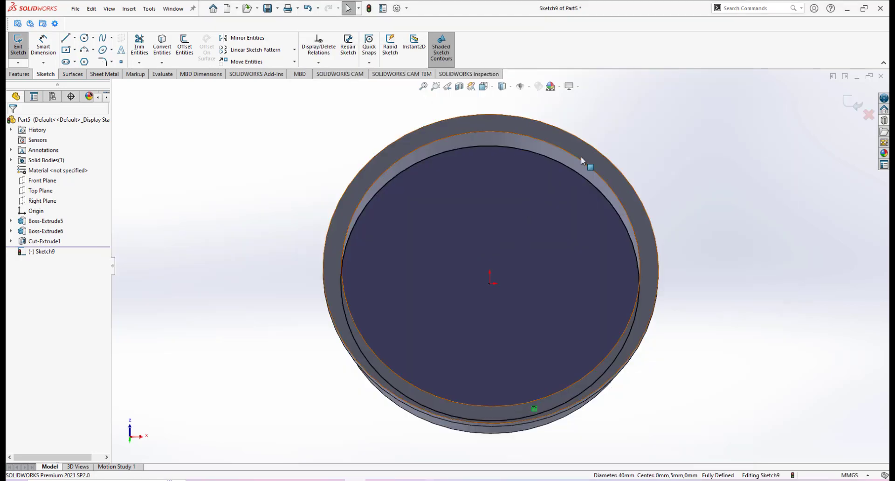
{"action": "left_click", "coordinate": [85, 38]}
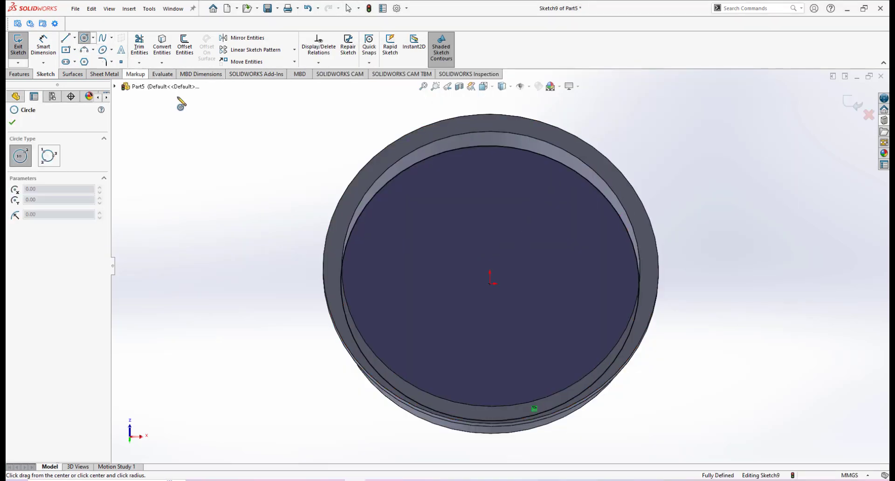
{"action": "left_click_drag", "start_coordinate": [517, 275], "coordinate": [595, 206]}
- Dimension the inner circle's diameter to 36 mm
{"action": "right_click", "coordinate": [596, 206]}
{"action": "left_click", "coordinate": [686, 189]}
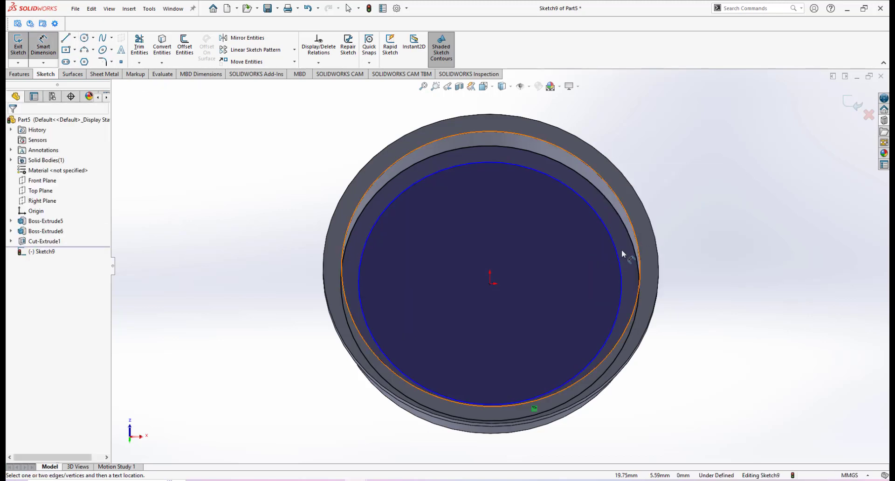
{"action": "left_click", "coordinate": [616, 251]}
{"action": "left_click", "coordinate": [691, 273]}
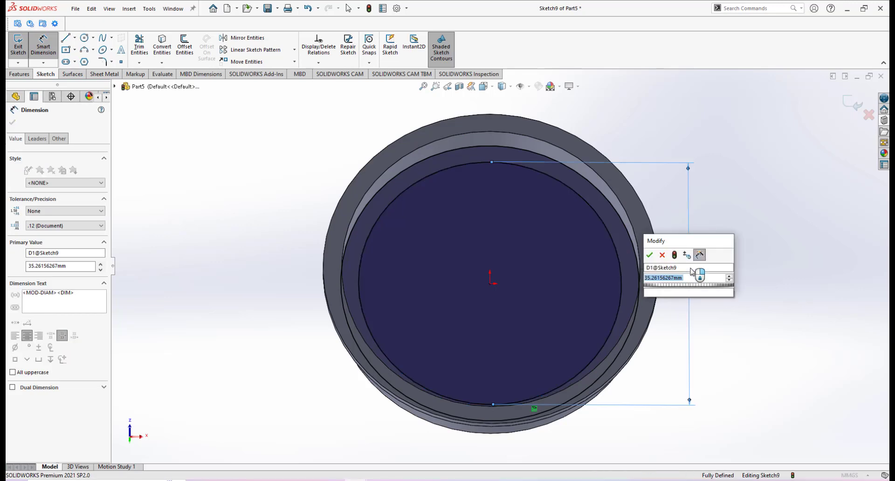
{"action": "type", "text": "35"}
{"action": "key", "text": "Return"}
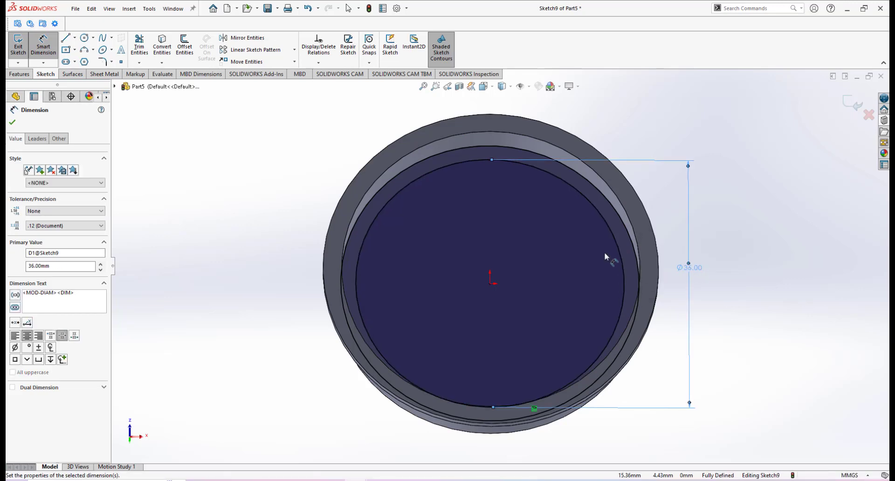
- View the sketch plane face-on and convert the 36 mm circle to construction geometry
{"action": "key", "text": "space"}
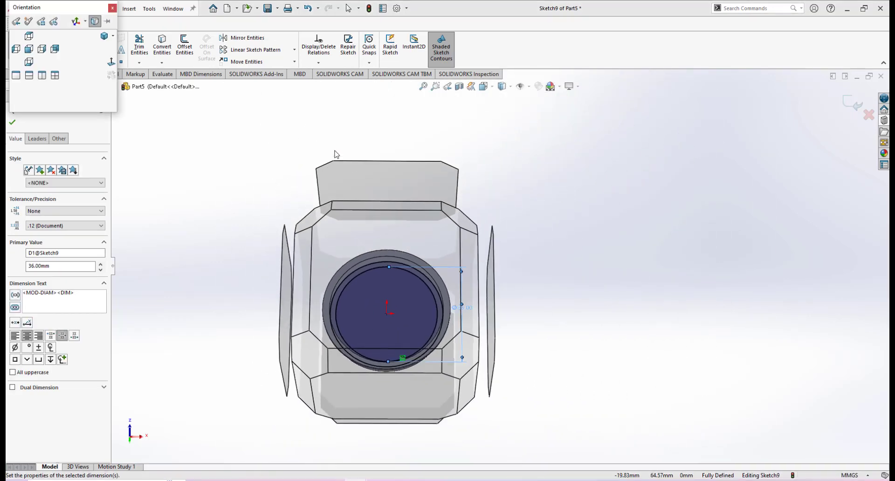
{"action": "left_click", "coordinate": [110, 62]}
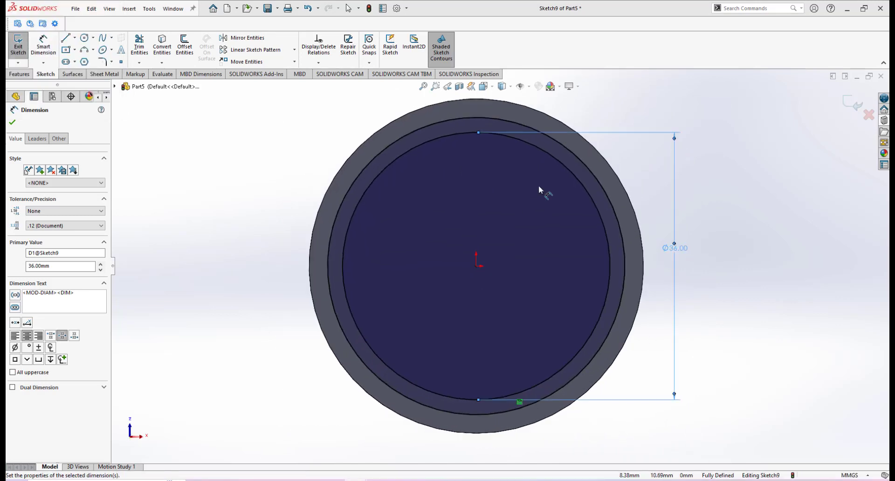
{"action": "scroll", "coordinate": [540, 187], "scroll_direction": "down", "scroll_amount": 1}
{"action": "right_click", "coordinate": [729, 172]}
{"action": "left_click", "coordinate": [737, 196]}
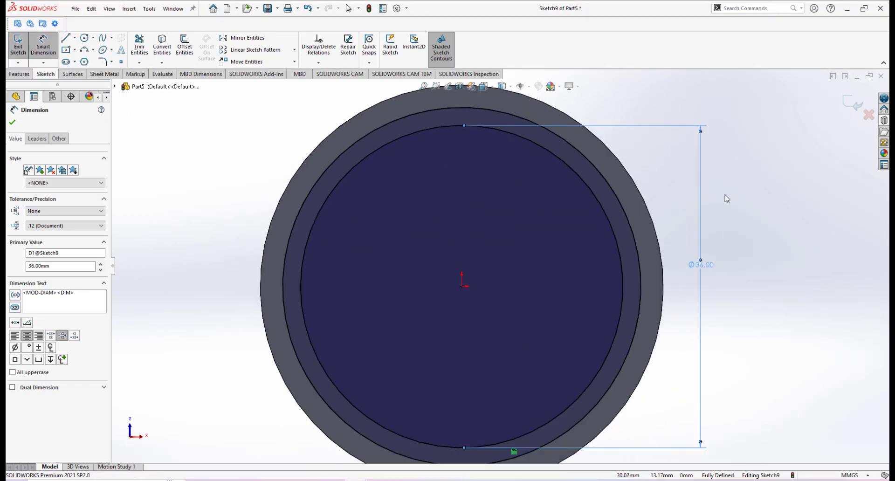
{"action": "left_click", "coordinate": [557, 160]}
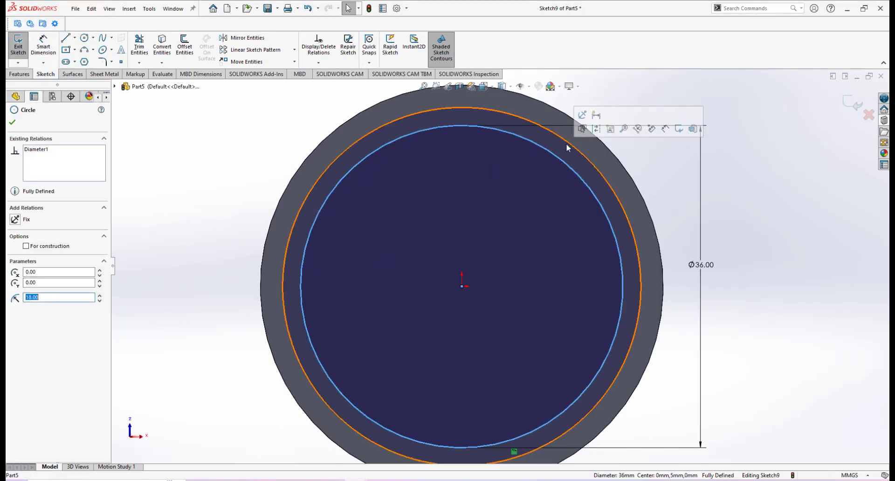
{"action": "left_click", "coordinate": [597, 129]}
{"action": "left_click", "coordinate": [521, 181]}
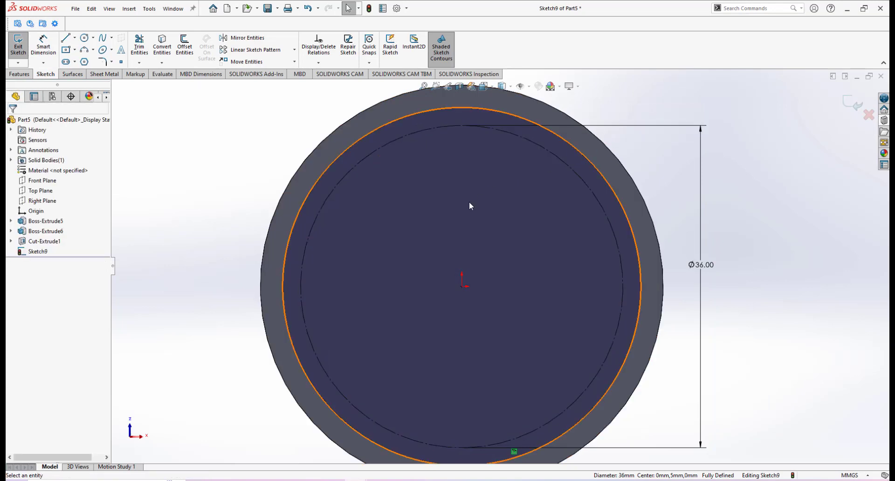
- Draw a vertical midpoint line centred on the origin with its ends on the converted pocket circle
{"action": "left_click", "coordinate": [75, 41]}
{"action": "left_click", "coordinate": [73, 71]}
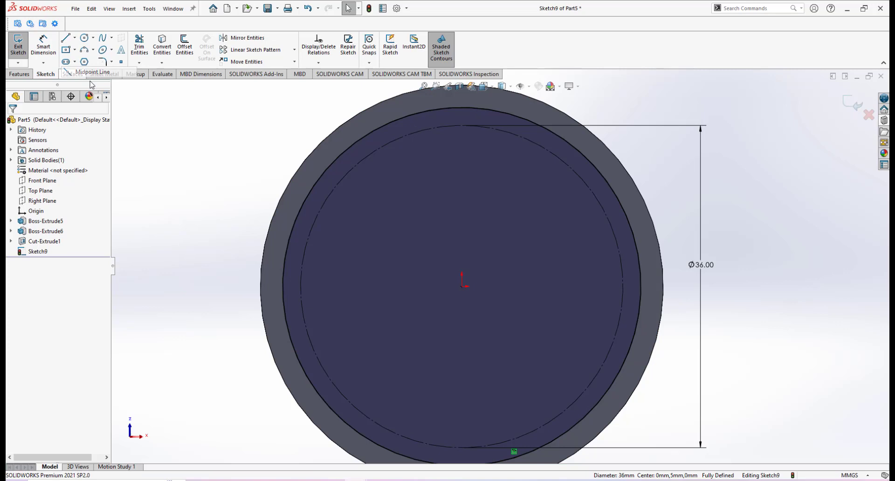
{"action": "left_click", "coordinate": [462, 286]}
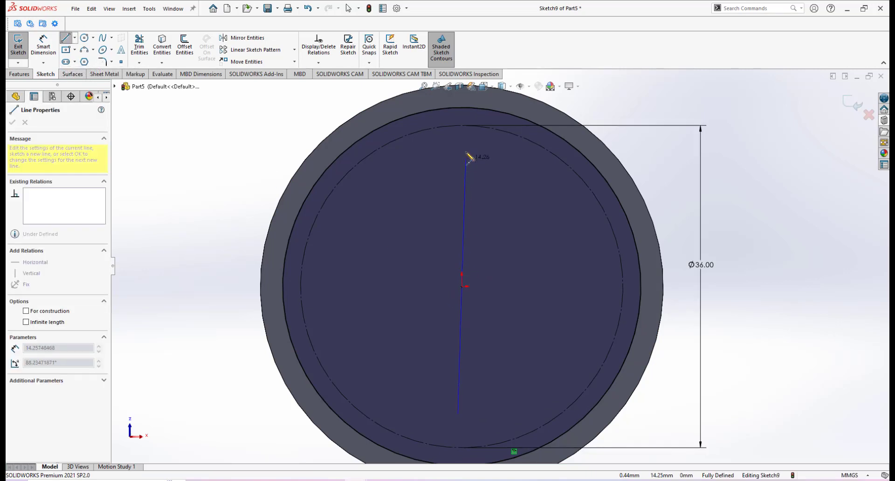
{"action": "left_click", "coordinate": [471, 117]}
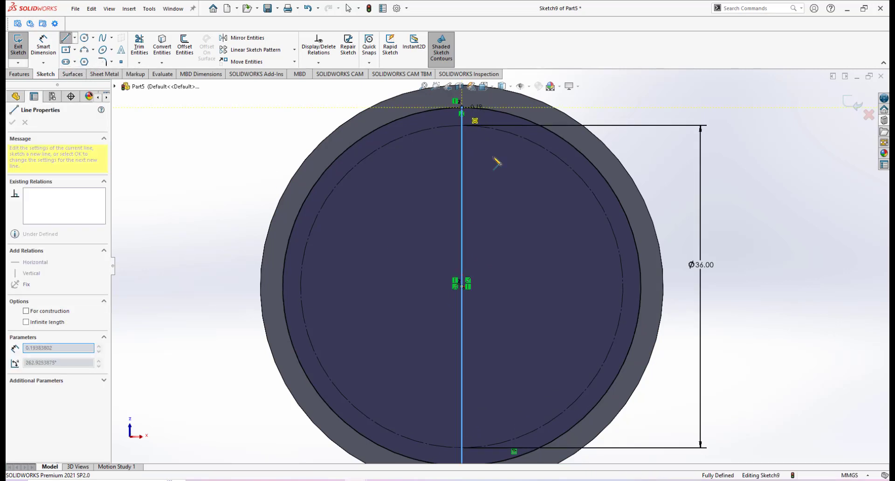
{"action": "right_click", "coordinate": [497, 162]}
{"action": "left_click", "coordinate": [509, 164]}
{"action": "key", "text": "f"}
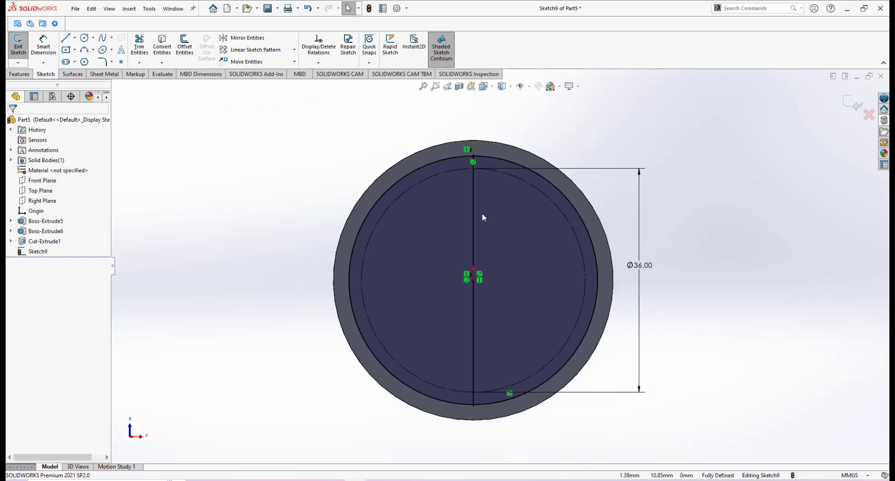
- Convert the vertical line through the origin to construction geometry
{"action": "scroll", "coordinate": [482, 214], "scroll_direction": "down", "scroll_amount": 2}
{"action": "left_click", "coordinate": [472, 252]}
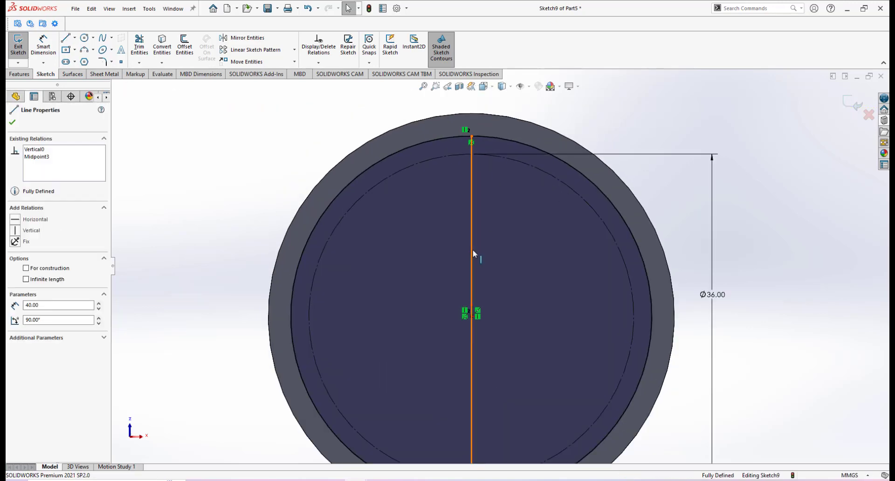
{"action": "left_click", "coordinate": [515, 224]}
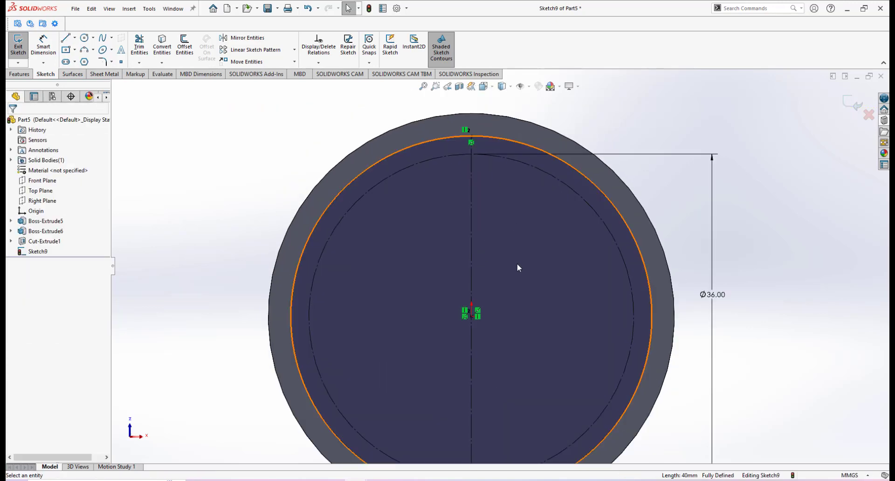
{"action": "scroll", "coordinate": [517, 264], "scroll_direction": "up", "scroll_amount": 2}
{"action": "scroll", "coordinate": [512, 243], "scroll_direction": "down", "scroll_amount": 1}
{"action": "scroll", "coordinate": [509, 237], "scroll_direction": "down", "scroll_amount": 2}
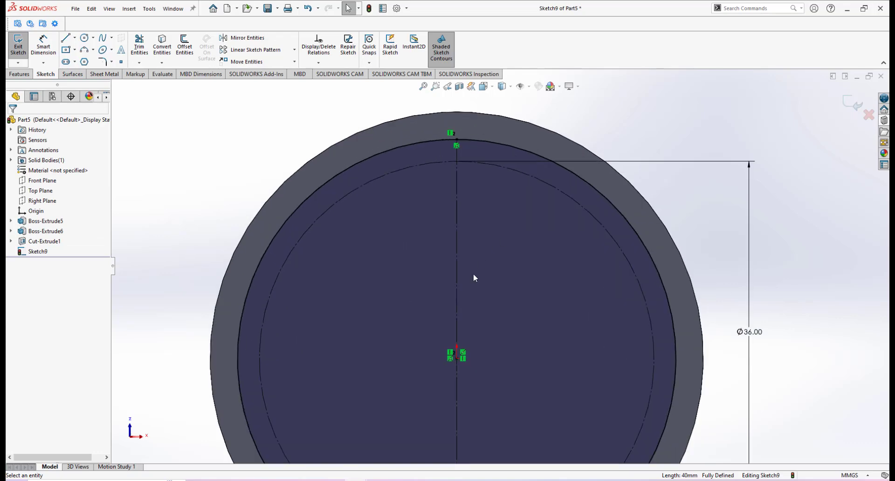
- Check the reference drawing's tooth detail and sketch a sloped line about 8.3 mm long between the two circles, plus a short line back to the outer circle
{"action": "key", "text": "alt+Tab"}
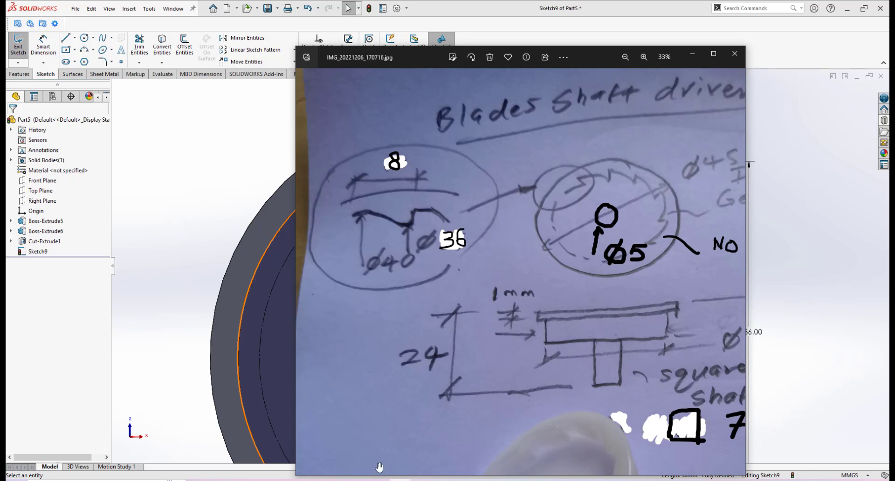
{"action": "left_click", "coordinate": [394, 480]}
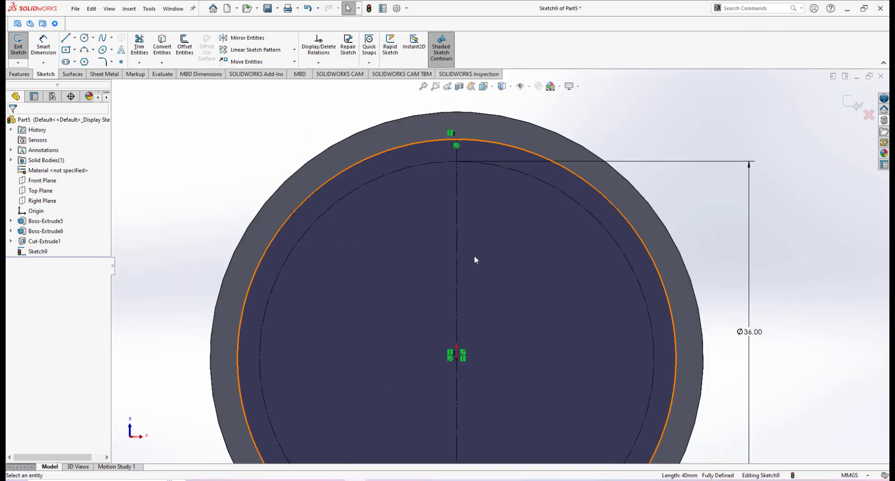
{"action": "left_click", "coordinate": [68, 41]}
{"action": "scroll", "coordinate": [455, 172], "scroll_direction": "down", "scroll_amount": 1}
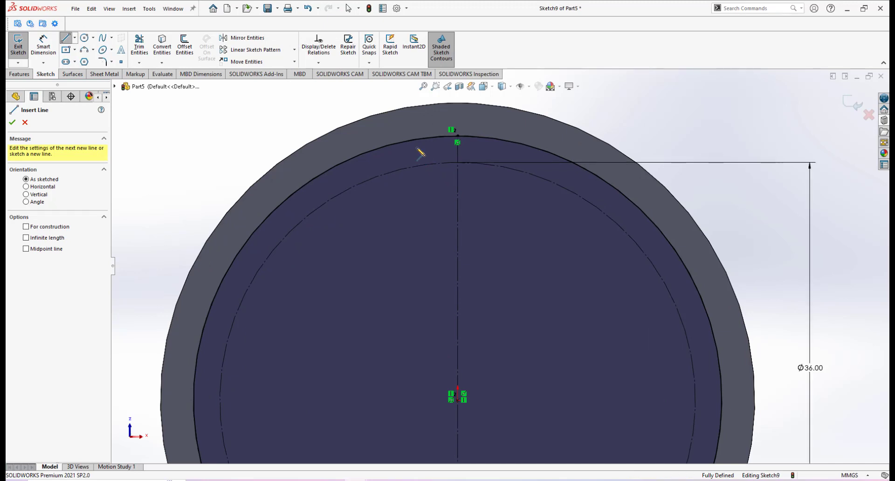
{"action": "left_click", "coordinate": [409, 141]}
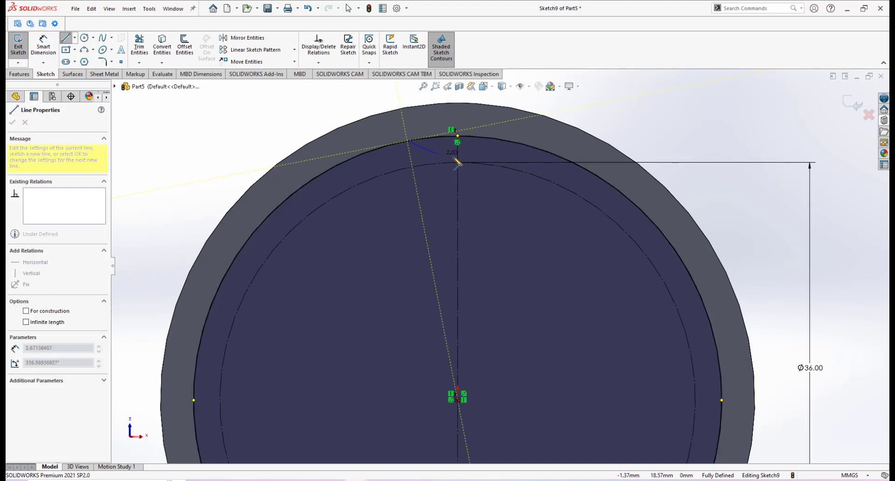
{"action": "left_click", "coordinate": [513, 168]}
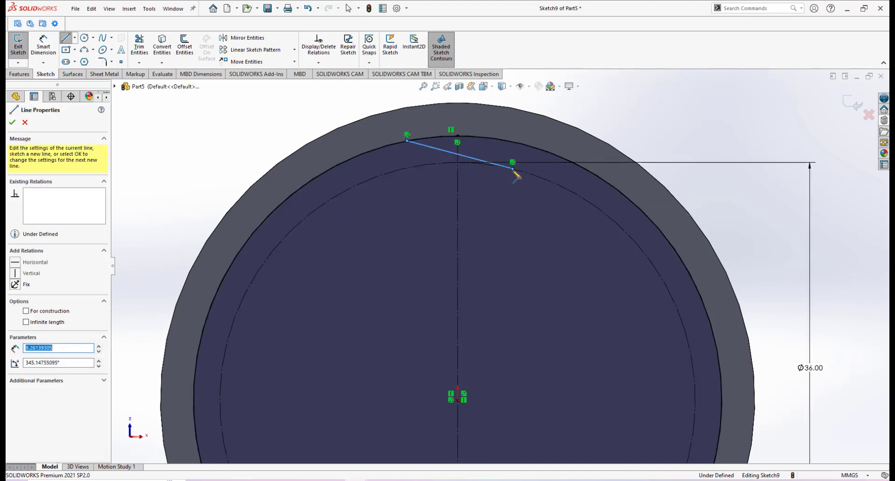
{"action": "left_click", "coordinate": [533, 147]}
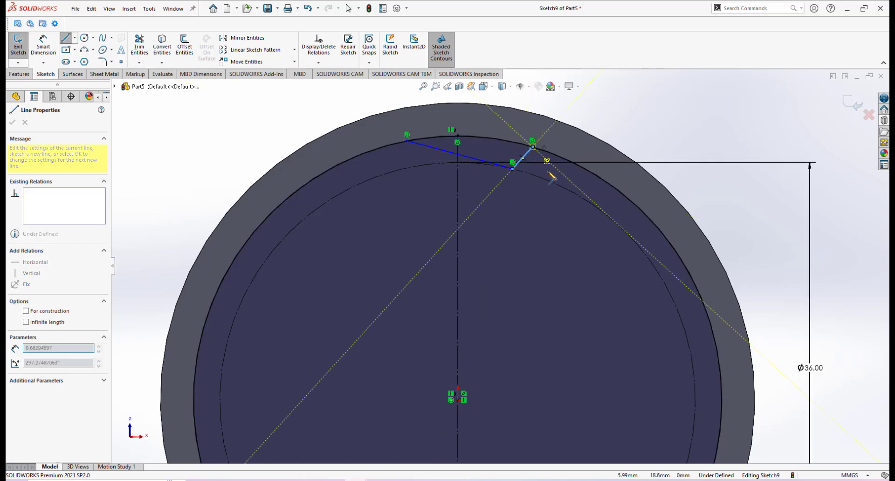
{"action": "right_click", "coordinate": [549, 167]}
{"action": "left_click", "coordinate": [556, 182]}
{"action": "scroll", "coordinate": [537, 196], "scroll_direction": "up", "scroll_amount": 3}
{"action": "scroll", "coordinate": [502, 199], "scroll_direction": "down", "scroll_amount": 4}
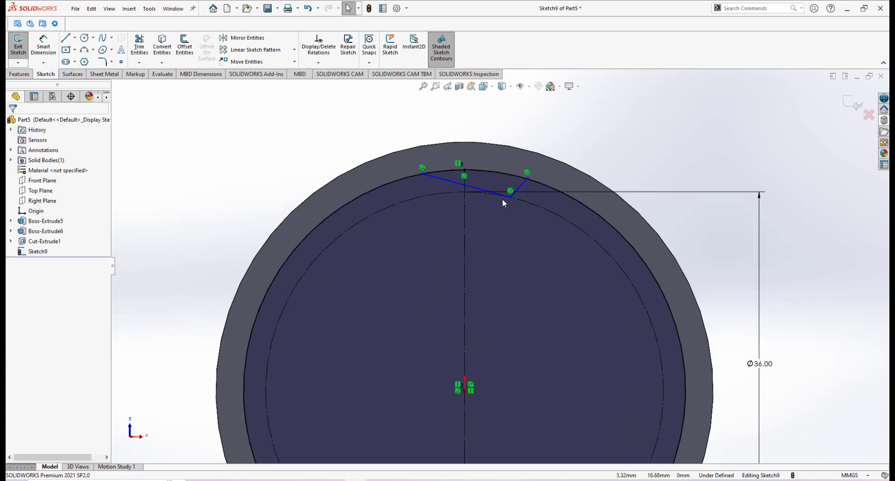
- Dimension the horizontal distance between the tooth's two endpoints on the outer circle to 8 mm
{"action": "left_click", "coordinate": [43, 45]}
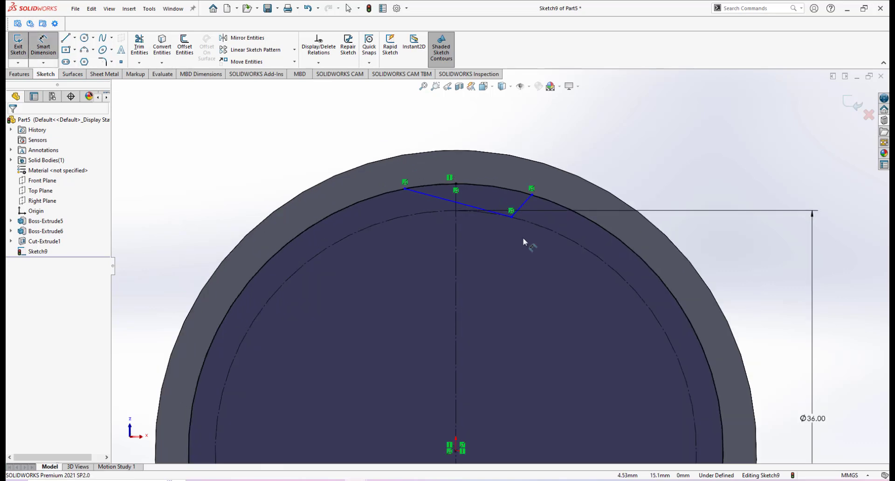
{"action": "left_click", "coordinate": [532, 194]}
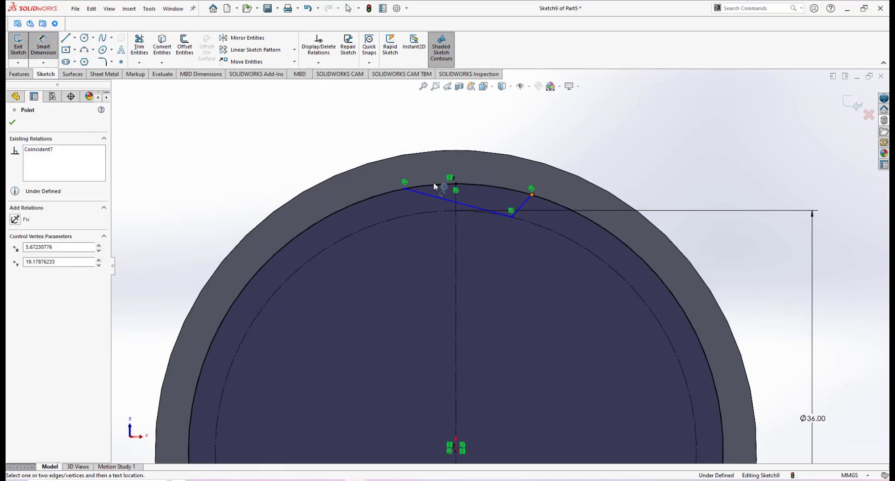
{"action": "left_click", "coordinate": [405, 188]}
{"action": "left_click", "coordinate": [471, 134]}
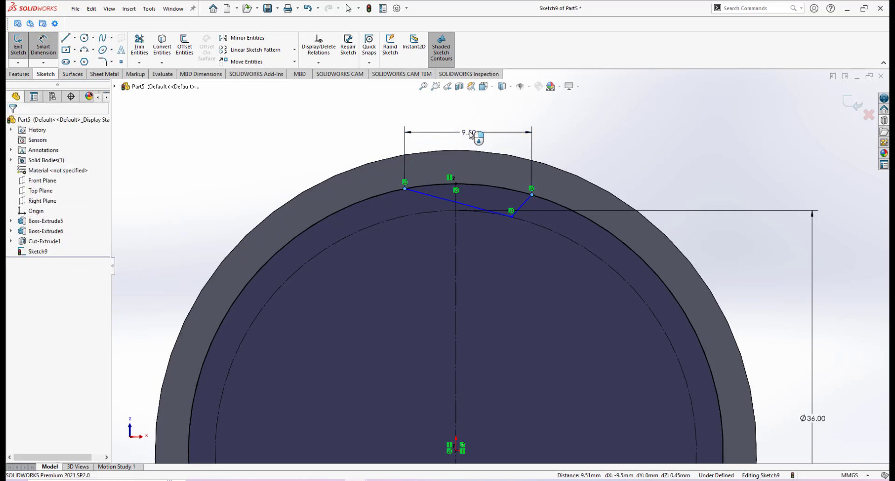
{"action": "key", "text": "Return"}
{"action": "double_click", "coordinate": [471, 134]}
{"action": "type", "text": "8"}
{"action": "key", "text": "Return"}
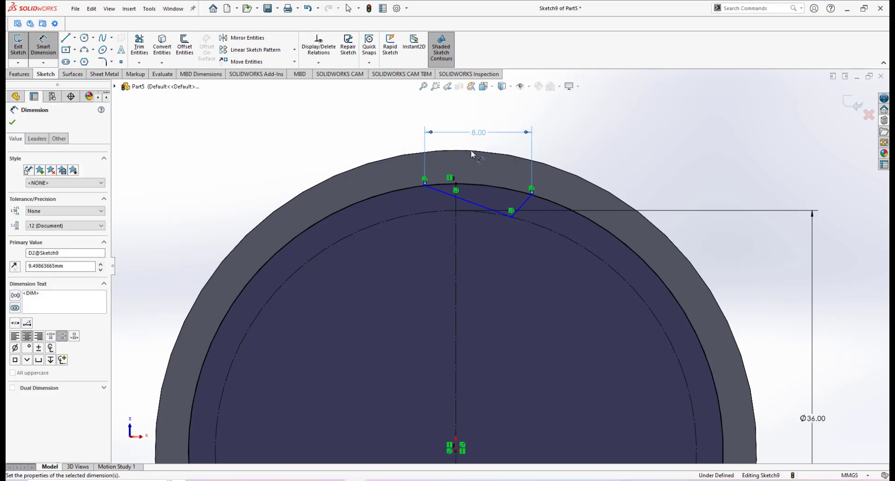
- Dimension the short tooth line's outer endpoint 4 mm horizontally from the top end of the vertical centreline
{"action": "scroll", "coordinate": [481, 180], "scroll_direction": "down", "scroll_amount": 1}
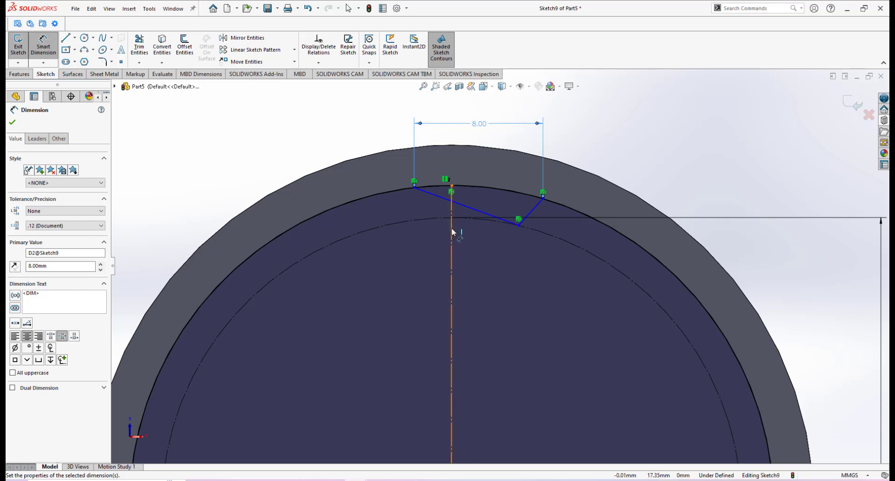
{"action": "left_click", "coordinate": [451, 186]}
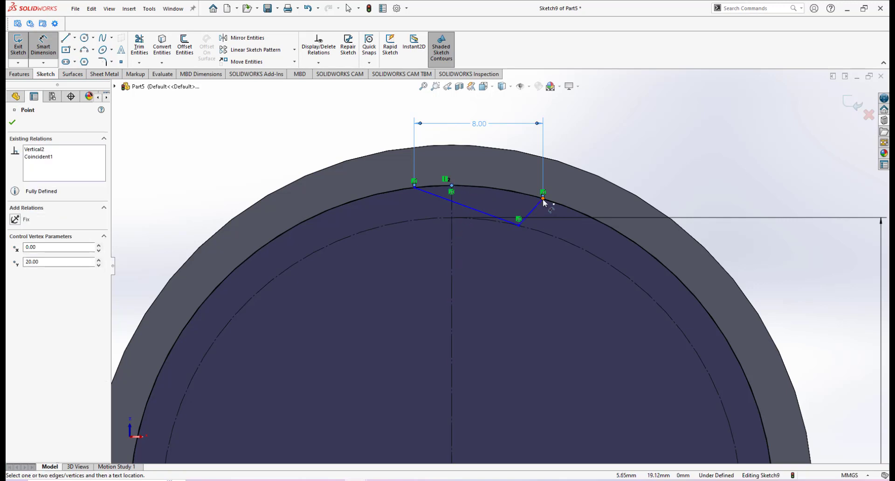
{"action": "left_click", "coordinate": [544, 198]}
{"action": "left_click", "coordinate": [503, 161]}
{"action": "type", "text": "4"}
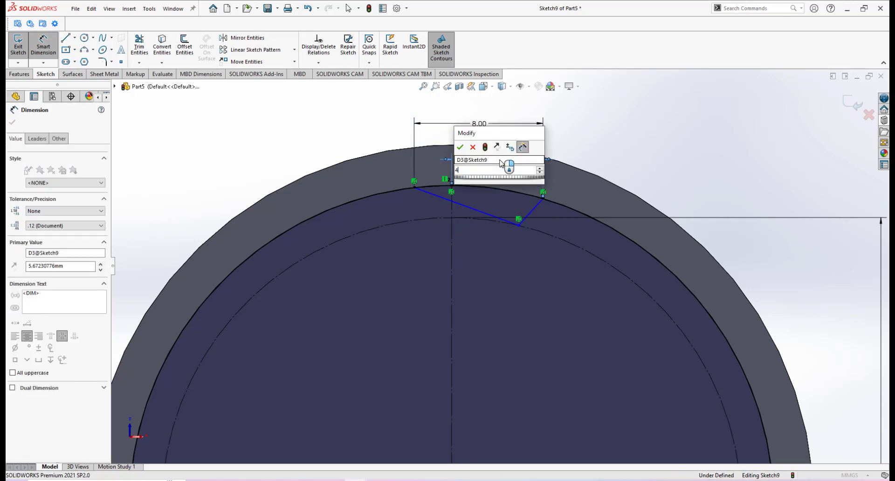
{"action": "key", "text": "Escape"}
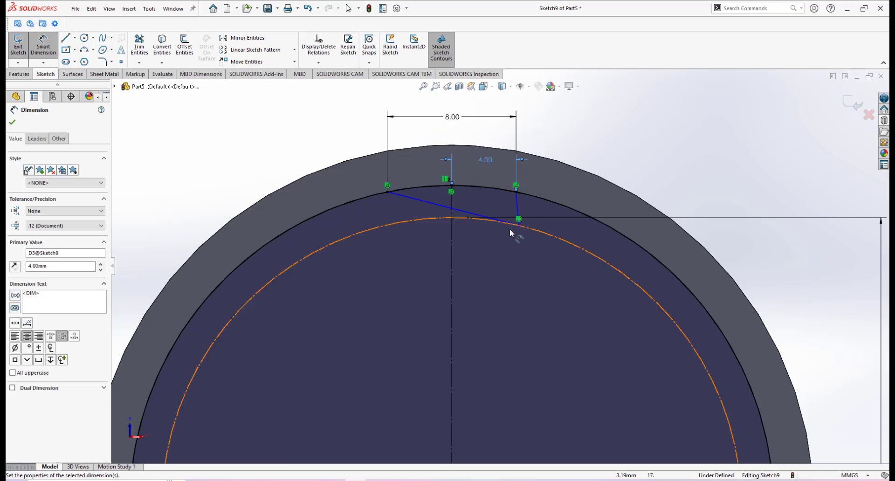
{"action": "right_click", "coordinate": [603, 139]}
{"action": "left_click", "coordinate": [638, 167]}
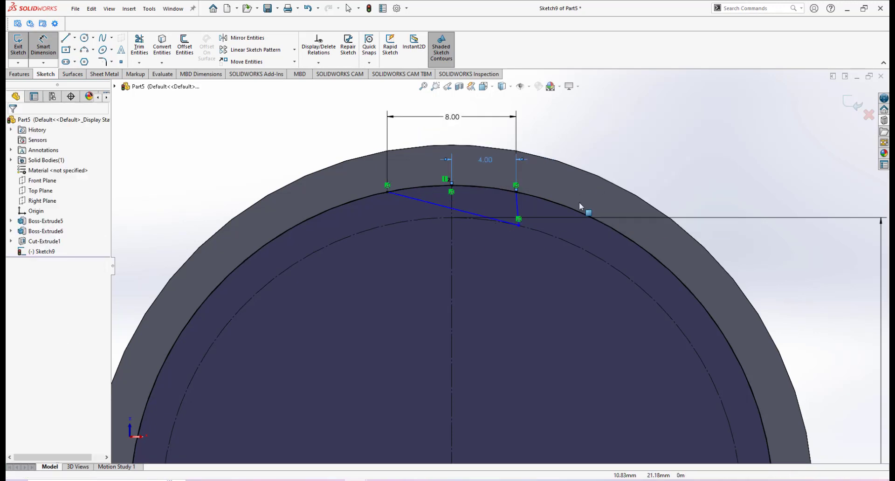
- Add a coincident relation between the short tooth line and the origin so the line points radially at the centre
{"action": "scroll", "coordinate": [527, 265], "scroll_direction": "down", "scroll_amount": 3}
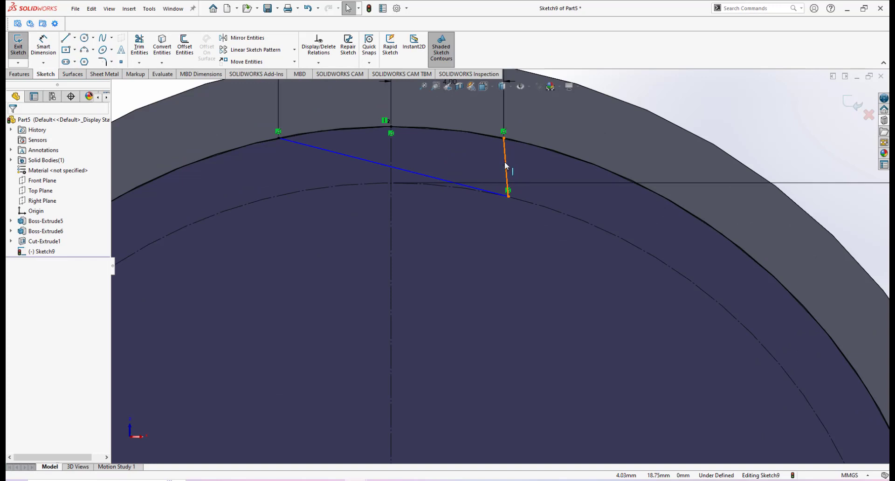
{"action": "scroll", "coordinate": [506, 166], "scroll_direction": "up", "scroll_amount": 2}
{"action": "scroll", "coordinate": [493, 322], "scroll_direction": "up", "scroll_amount": 4}
{"action": "scroll", "coordinate": [492, 322], "scroll_direction": "down", "scroll_amount": 2}
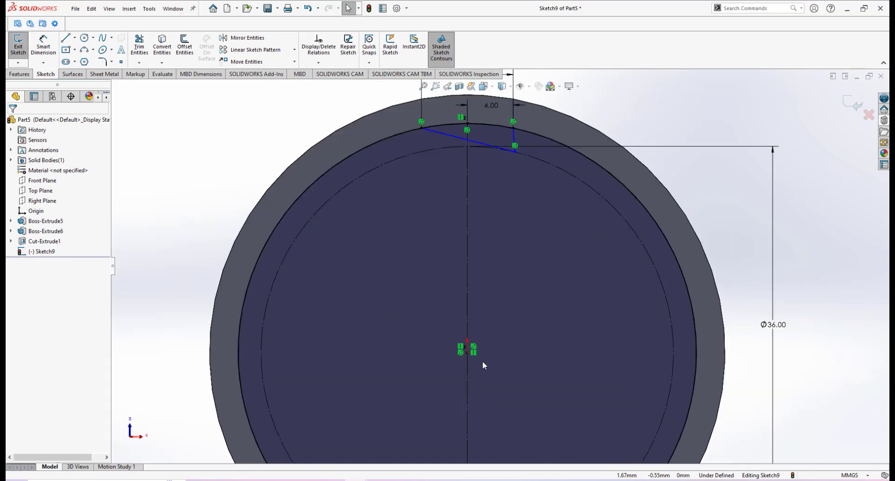
{"action": "scroll", "coordinate": [514, 136], "scroll_direction": "down", "scroll_amount": 2}
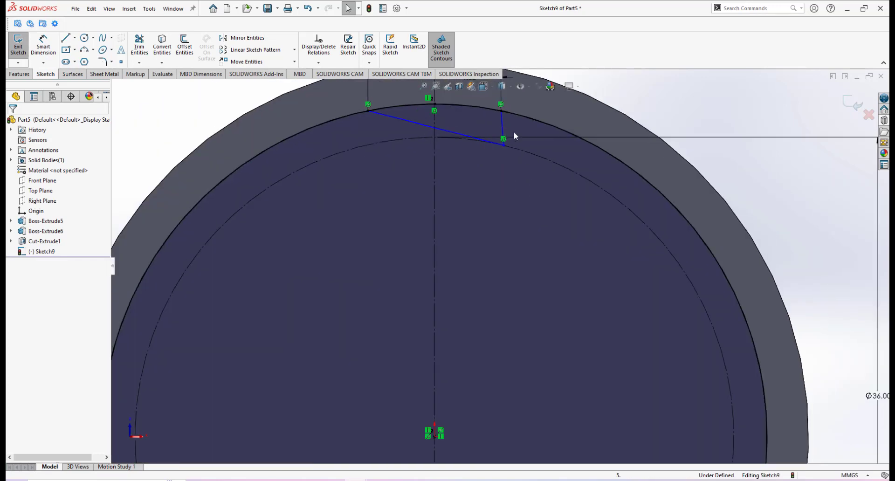
{"action": "left_click", "coordinate": [504, 131]}
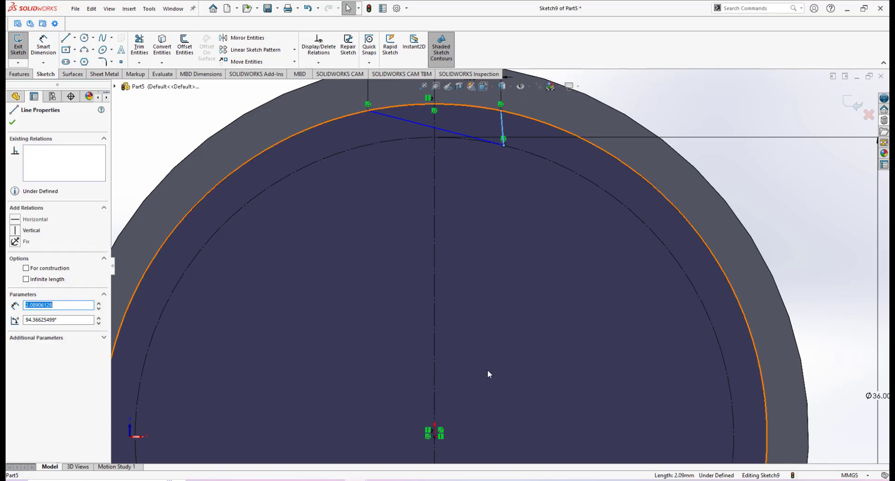
{"action": "scroll", "coordinate": [467, 392], "scroll_direction": "up", "scroll_amount": 2}
{"action": "left_click", "coordinate": [454, 385], "text": "ctrl"}
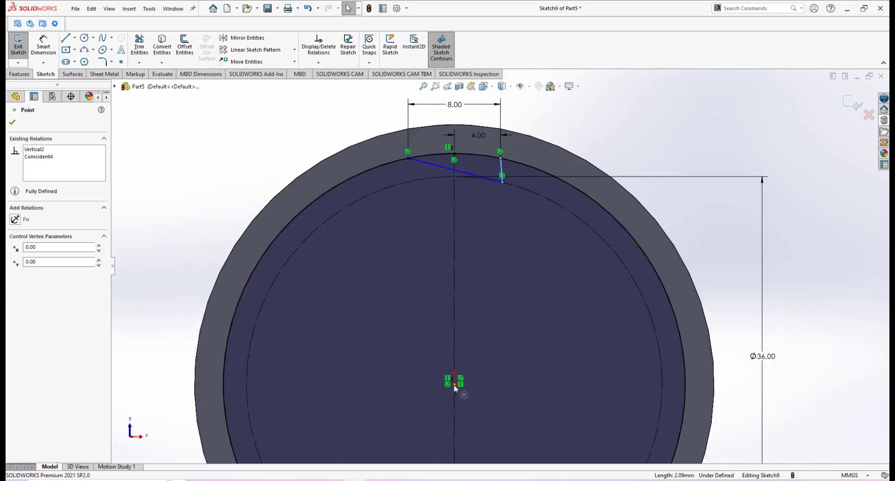
{"action": "left_click", "coordinate": [495, 345]}
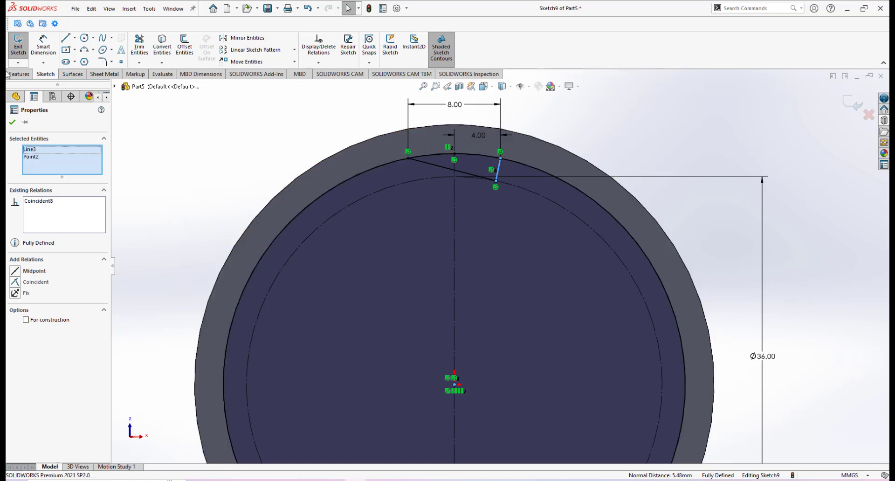
{"action": "left_click", "coordinate": [13, 122]}
- Trim away the converted outer circle on both sides of the tooth, keeping only the arc that closes the tooth profile
{"action": "scroll", "coordinate": [517, 254], "scroll_direction": "up", "scroll_amount": 3}
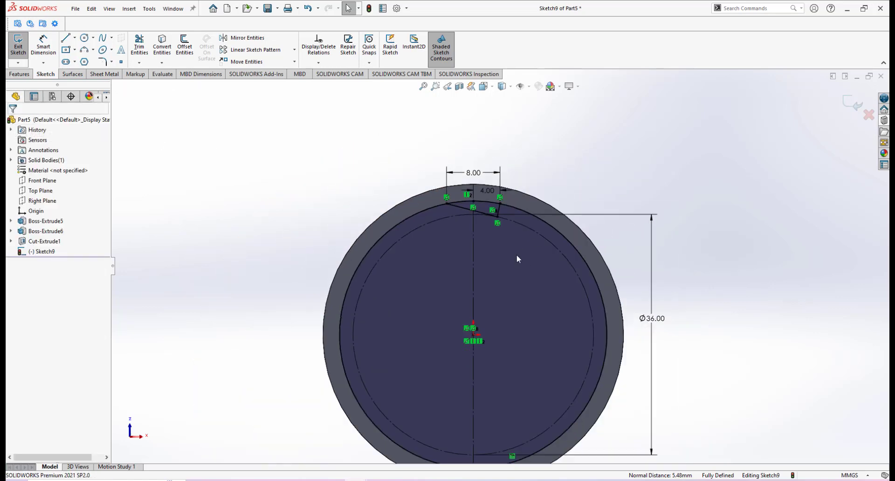
{"action": "scroll", "coordinate": [449, 209], "scroll_direction": "down", "scroll_amount": 3}
{"action": "scroll", "coordinate": [449, 210], "scroll_direction": "down", "scroll_amount": 2}
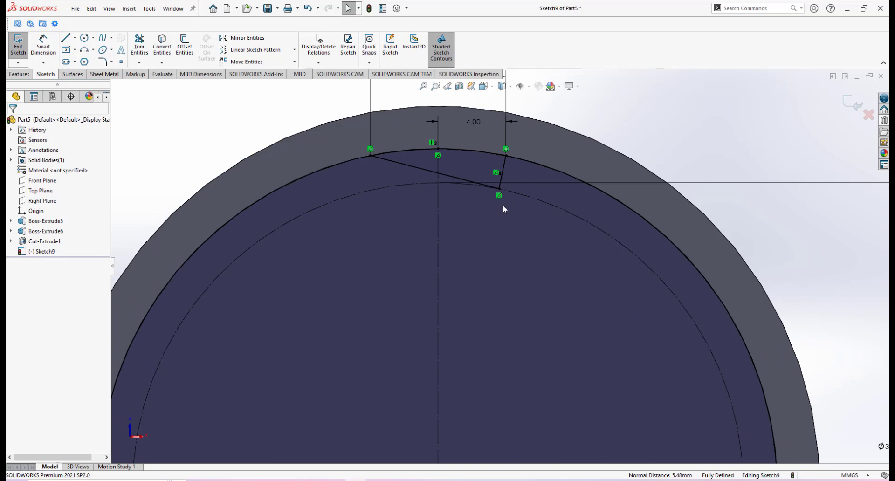
{"action": "left_click", "coordinate": [139, 54]}
{"action": "left_click_drag", "start_coordinate": [340, 150], "coordinate": [347, 177]}
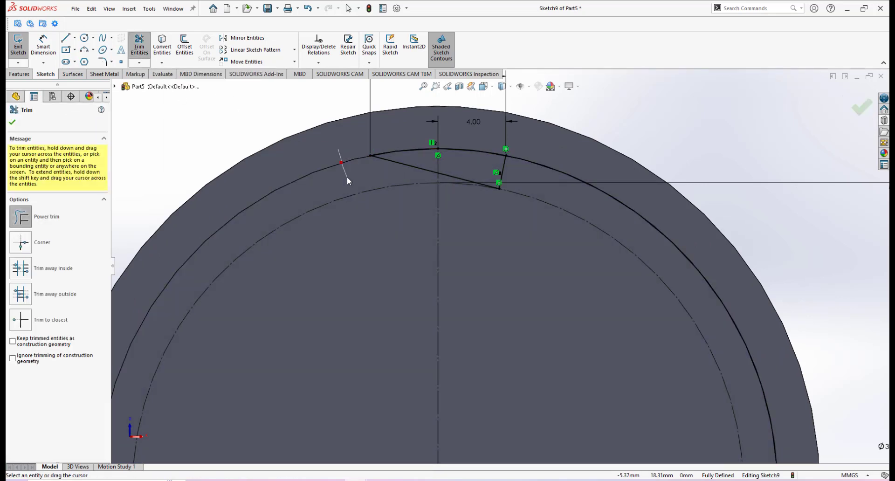
{"action": "left_click_drag", "start_coordinate": [547, 155], "coordinate": [524, 180]}
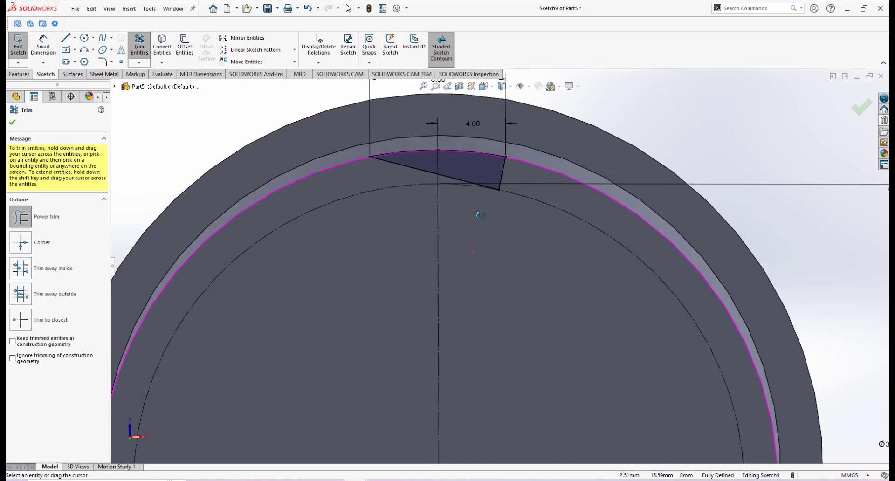
{"action": "scroll", "coordinate": [452, 213], "scroll_direction": "down", "scroll_amount": 3}
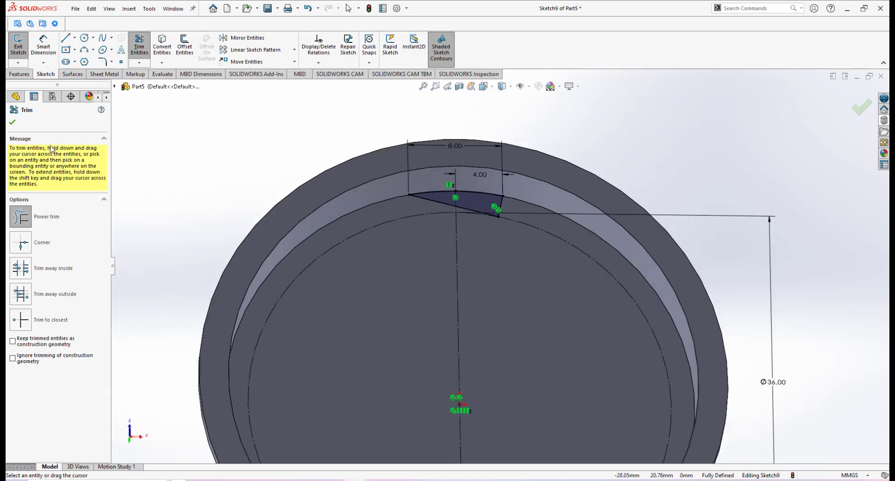
{"action": "left_click", "coordinate": [13, 124]}
{"action": "middle_click_drag", "start_coordinate": [388, 210], "coordinate": [493, 230]}
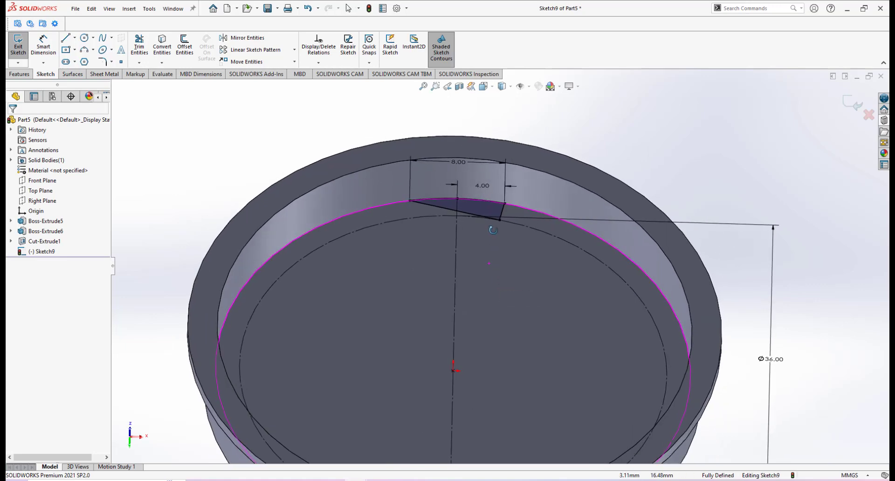
- Extrude the closed tooth profile from the pocket floor up to the rim's flat face, merging it with the body
{"action": "left_click", "coordinate": [19, 74]}
{"action": "left_click", "coordinate": [19, 49]}
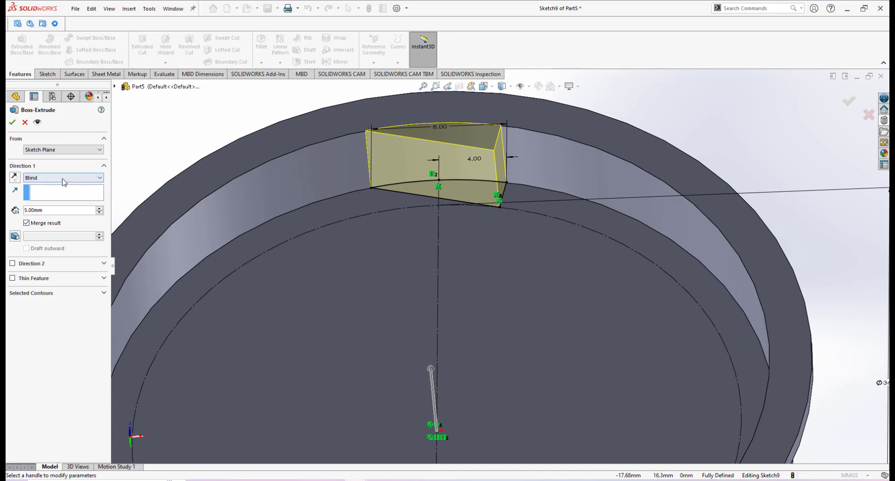
{"action": "left_click", "coordinate": [64, 179]}
{"action": "left_click", "coordinate": [41, 204]}
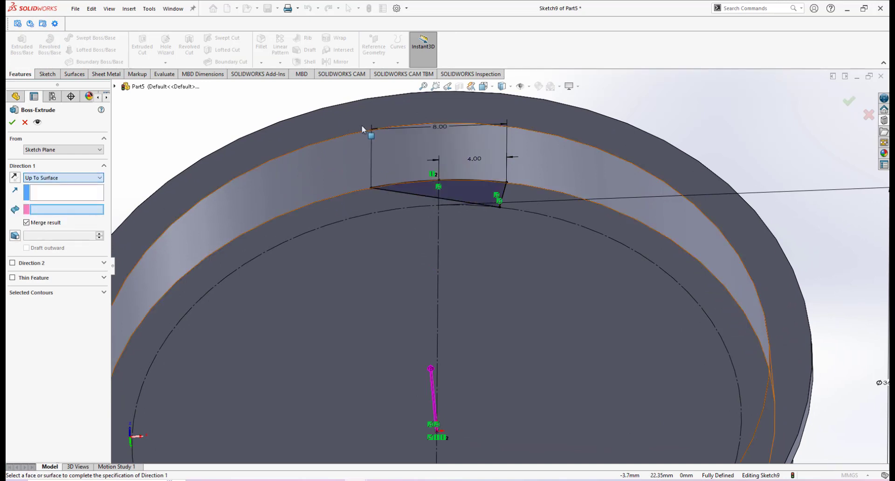
{"action": "left_click", "coordinate": [324, 129]}
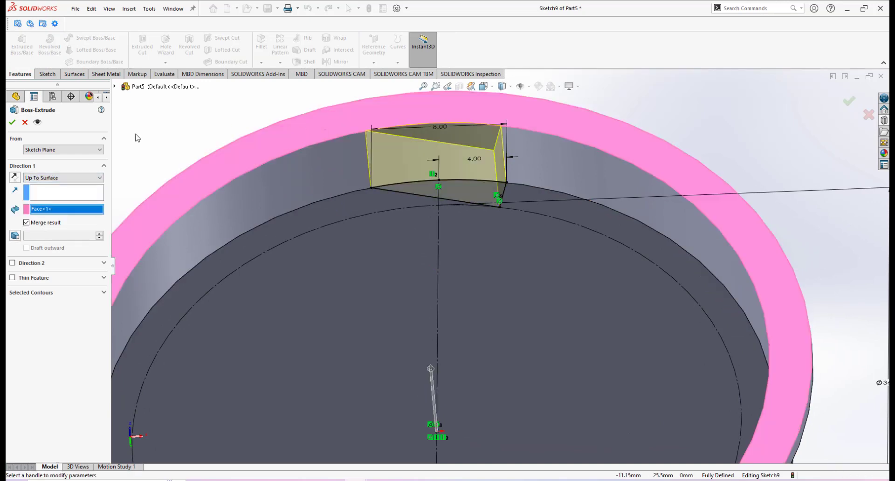
{"action": "left_click", "coordinate": [11, 123]}
{"action": "scroll", "coordinate": [480, 245], "scroll_direction": "up", "scroll_amount": 5}
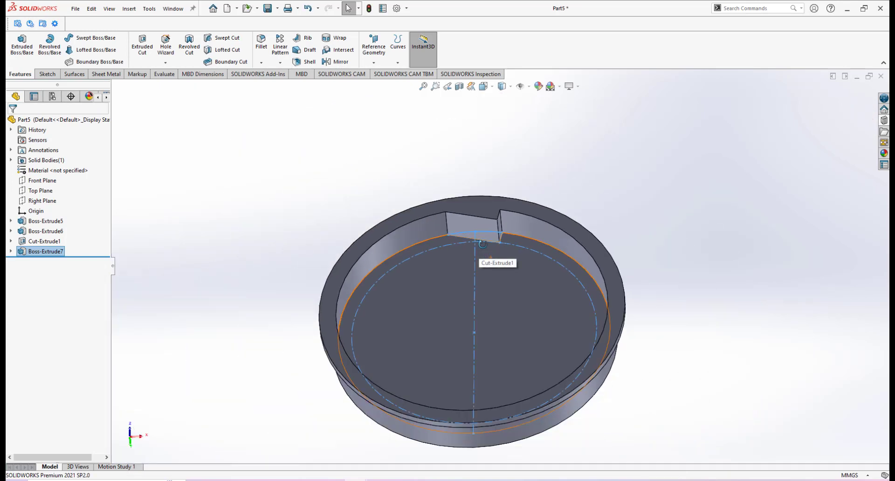
{"action": "middle_click_drag", "start_coordinate": [481, 244], "coordinate": [483, 262]}
{"action": "scroll", "coordinate": [475, 214], "scroll_direction": "down", "scroll_amount": 1}
{"action": "mouse_move", "coordinate": [479, 215]}
{"action": "middle_mouse_down"}
{"action": "mouse_move", "coordinate": [493, 219]}
{"action": "mouse_move", "coordinate": [482, 217]}
{"action": "middle_mouse_up"}
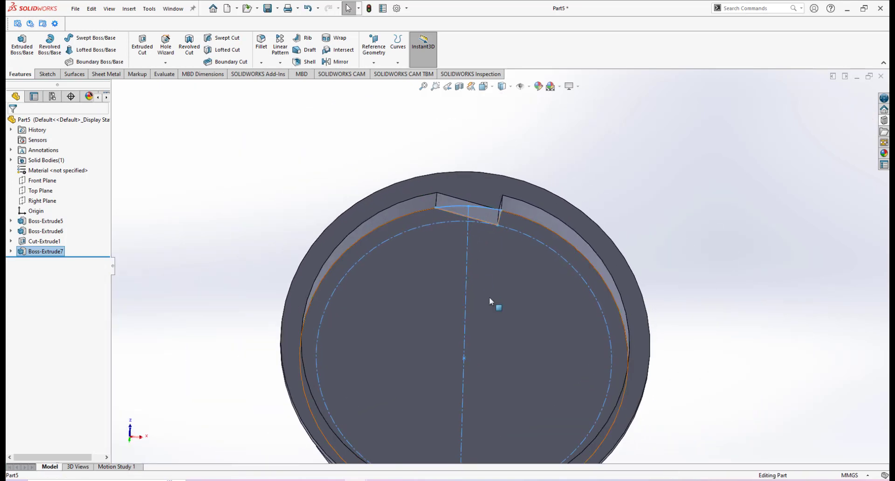
{"action": "middle_click_drag", "start_coordinate": [490, 299], "coordinate": [489, 280]}
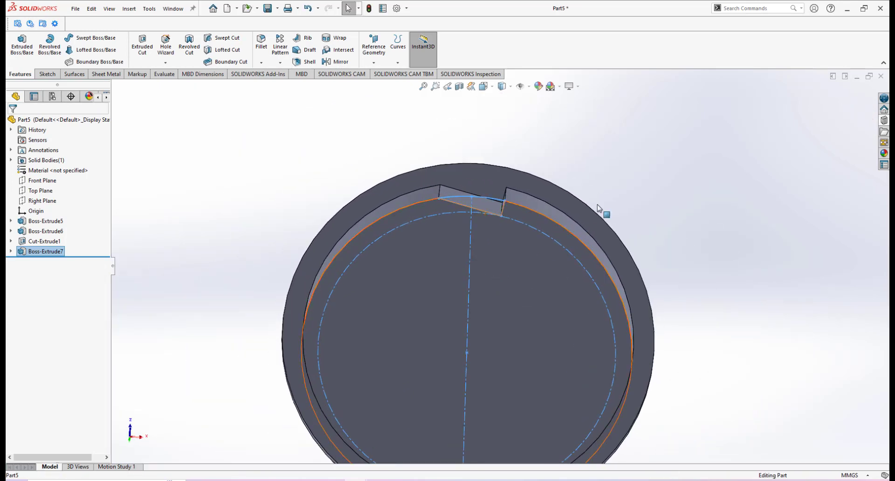
{"action": "left_click", "coordinate": [401, 116]}
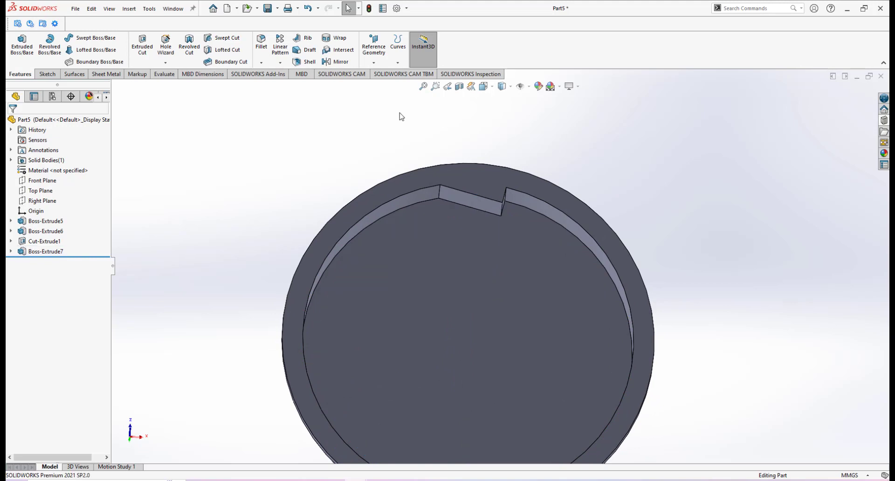
- Circular-pattern the extruded tooth about the rim's outer circular edge, with 12 equally spaced instances over 360 degrees
{"action": "left_click", "coordinate": [280, 62]}
{"action": "left_click", "coordinate": [286, 89]}
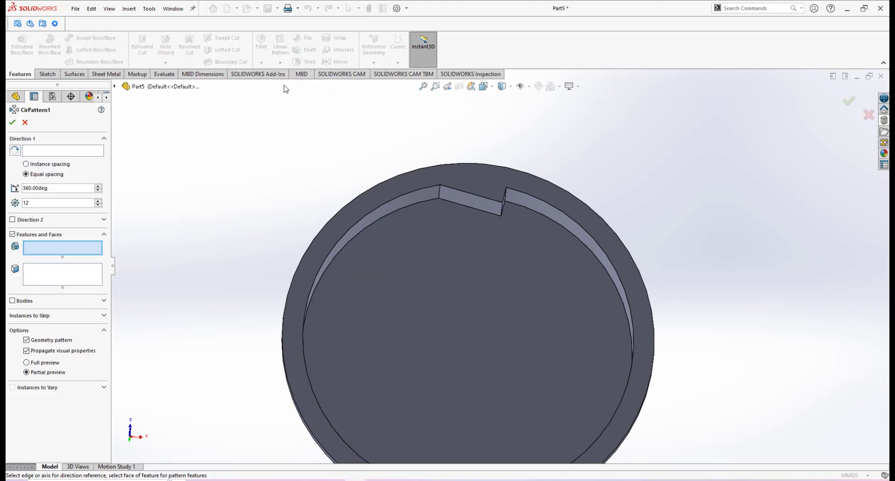
{"action": "left_click", "coordinate": [48, 154]}
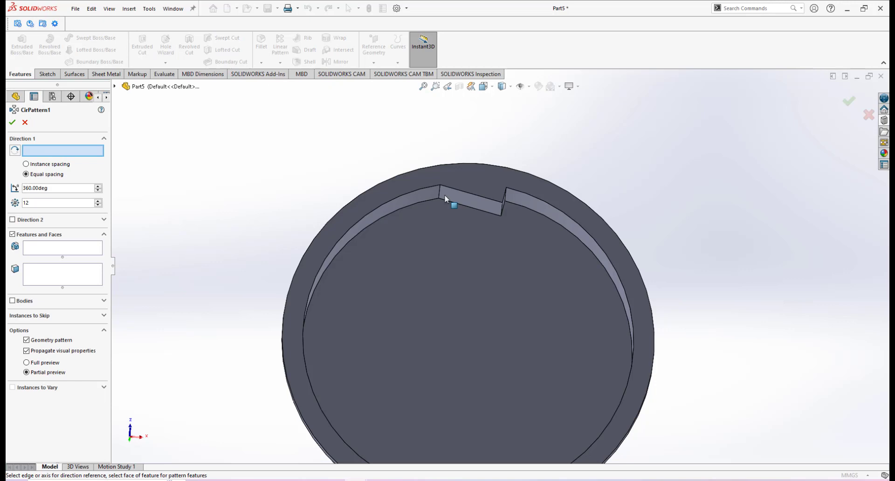
{"action": "left_click", "coordinate": [463, 163]}
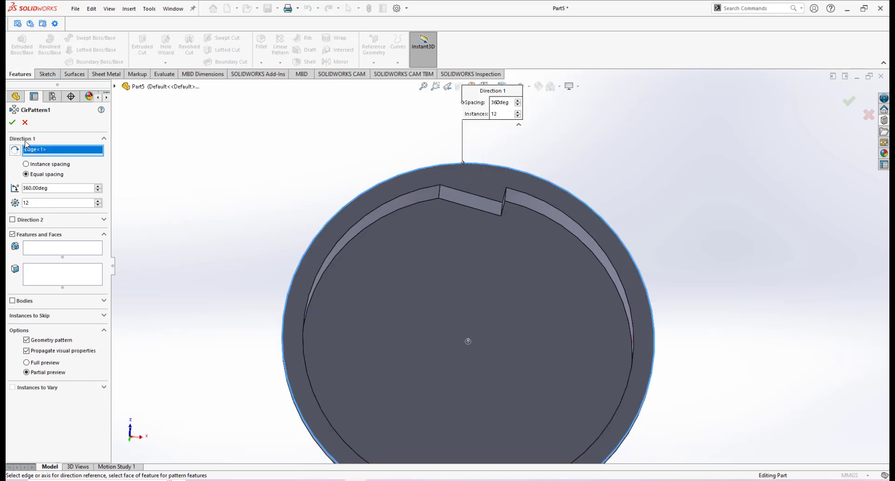
{"action": "double_click", "coordinate": [63, 189]}
{"action": "type", "text": "360"}
{"action": "key", "text": "Return"}
{"action": "double_click", "coordinate": [58, 204]}
{"action": "left_click", "coordinate": [66, 252]}
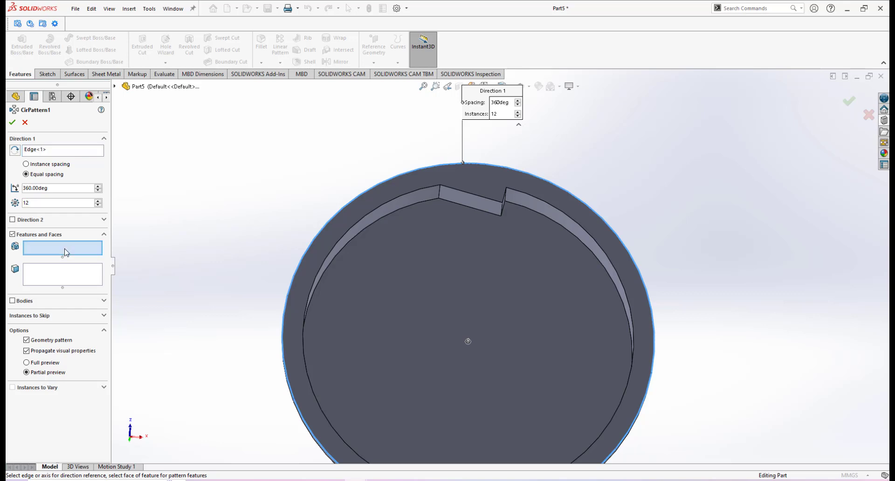
{"action": "left_click", "coordinate": [468, 201]}
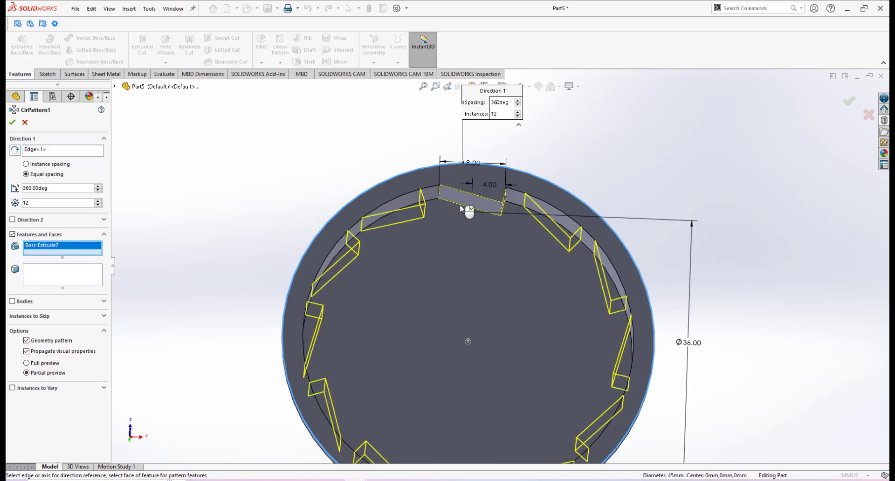
{"action": "scroll", "coordinate": [497, 343], "scroll_direction": "up", "scroll_amount": 2}
{"action": "scroll", "coordinate": [497, 341], "scroll_direction": "down", "scroll_amount": 2}
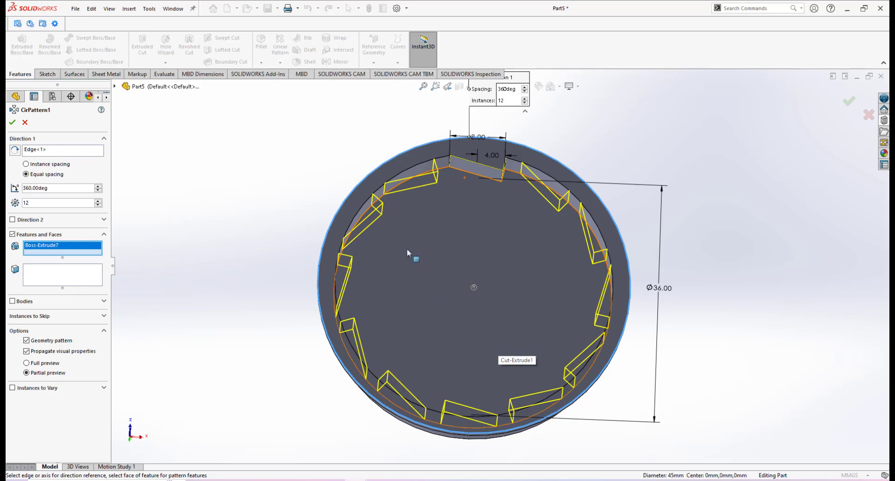
{"action": "left_click", "coordinate": [13, 123]}
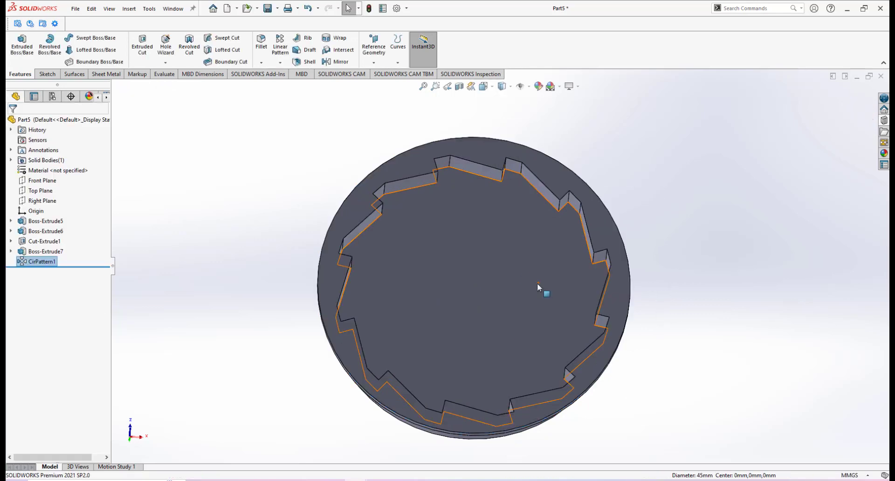
{"action": "middle_click_drag", "start_coordinate": [540, 289], "coordinate": [493, 282]}
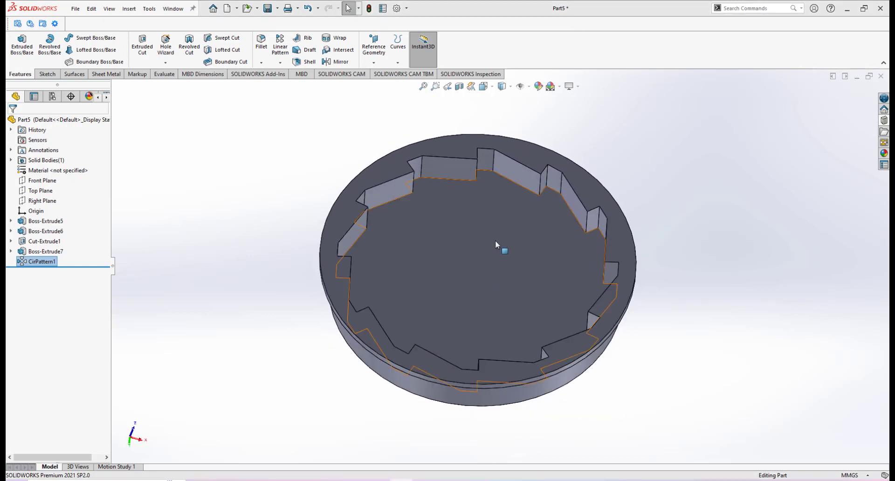
{"action": "middle_click_drag", "start_coordinate": [496, 236], "coordinate": [494, 239]}
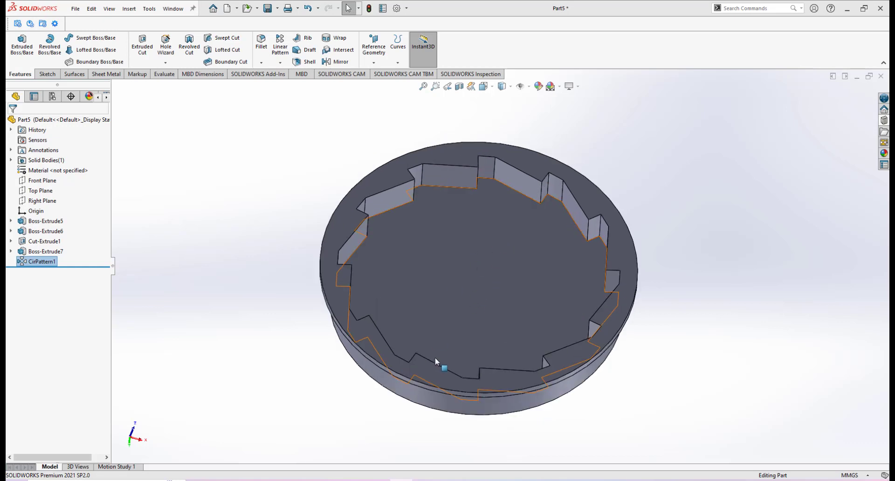
- Check the reference drawing and sketch a circle about 16.7 mm in diameter on the pocket floor, centred on the origin
{"action": "mouse_move", "coordinate": [423, 480]}
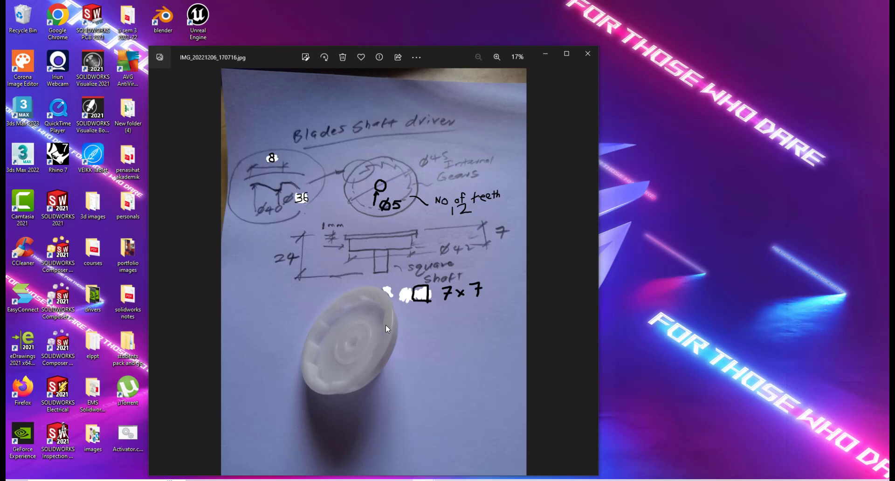
{"action": "left_click", "coordinate": [411, 417]}
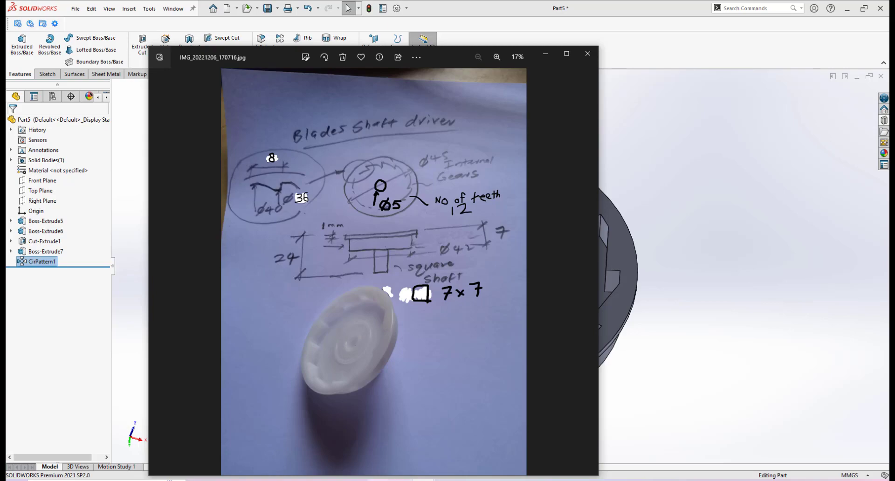
{"action": "left_click", "coordinate": [356, 480]}
{"action": "left_click", "coordinate": [394, 422]}
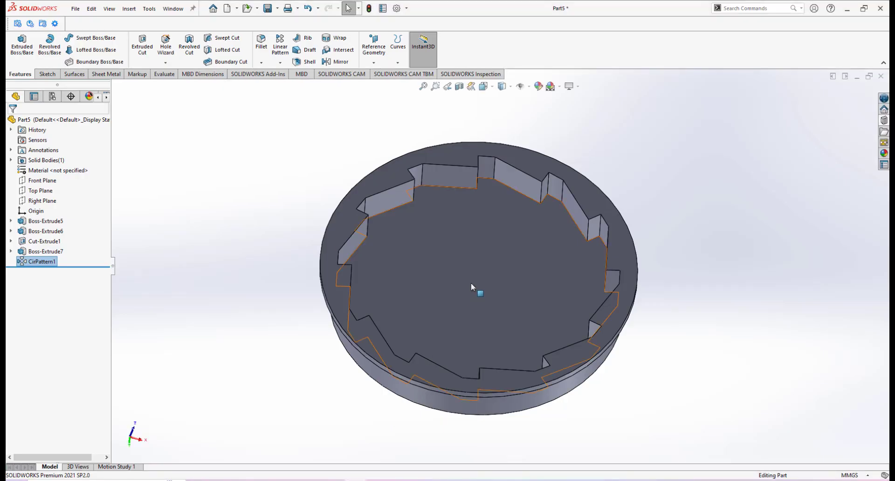
{"action": "left_click", "coordinate": [471, 282]}
{"action": "left_click", "coordinate": [511, 255]}
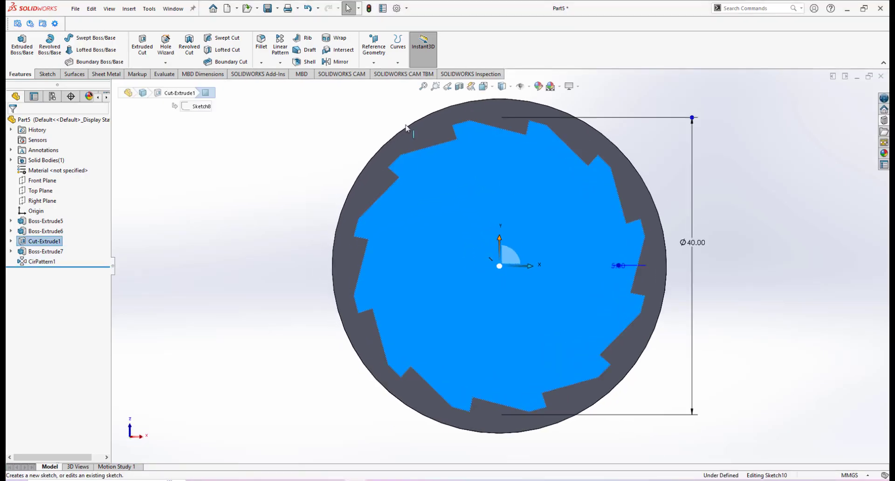
{"action": "left_click", "coordinate": [84, 38]}
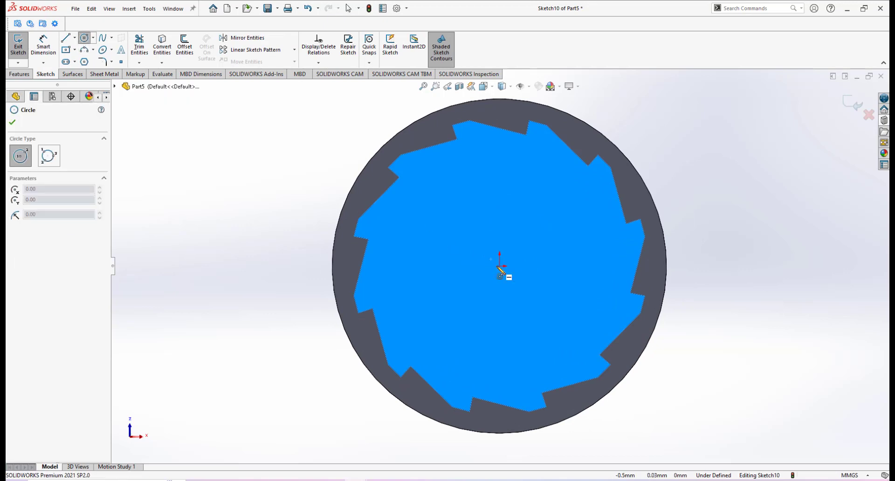
{"action": "left_click", "coordinate": [501, 267]}
{"action": "left_click", "coordinate": [561, 247]}
{"action": "right_click", "coordinate": [565, 235]}
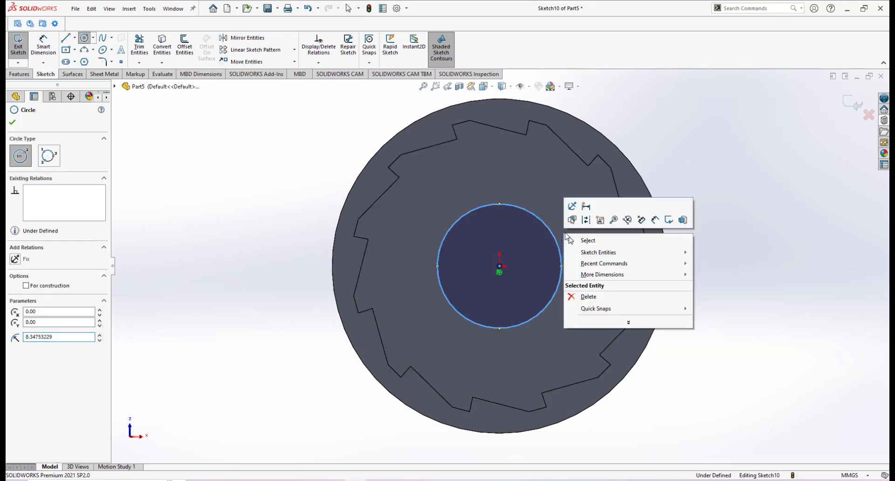
- Dimension the central circle's diameter to 18 mm, as marked on reference photo IMG_20221205_161309.jpg
{"action": "left_click", "coordinate": [655, 221]}
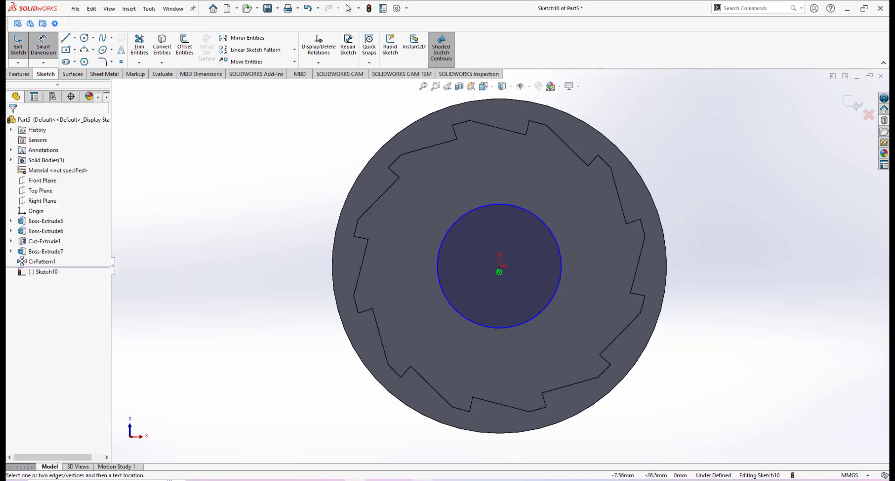
{"action": "left_click", "coordinate": [424, 480]}
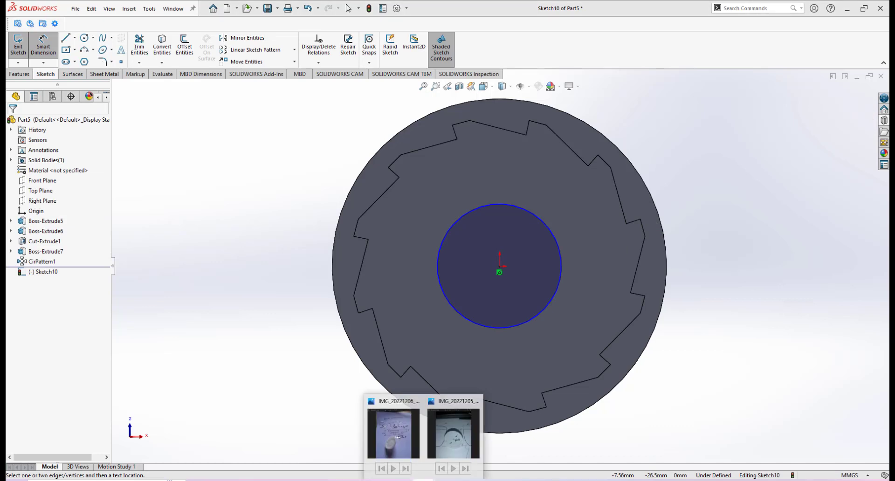
{"action": "left_click", "coordinate": [457, 404]}
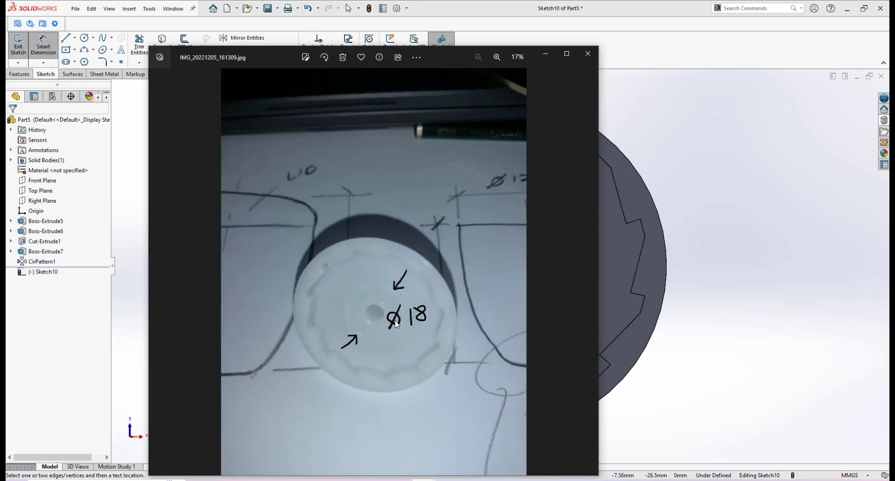
{"action": "left_click", "coordinate": [544, 54]}
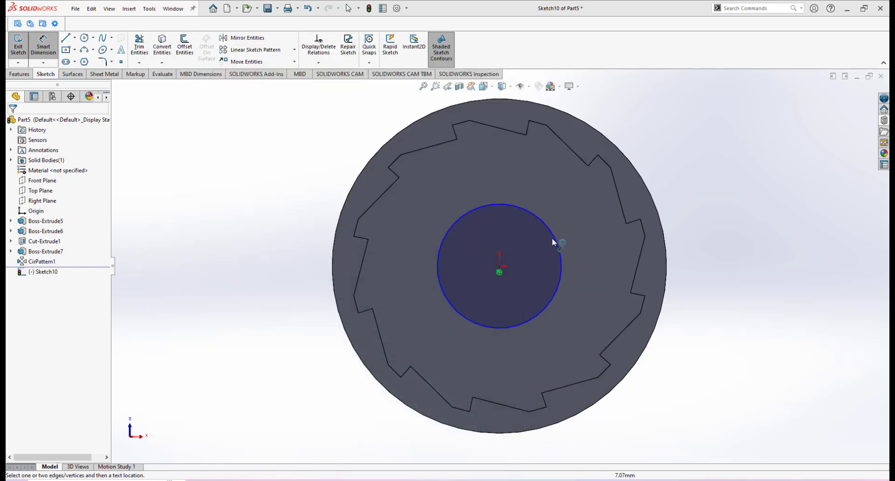
{"action": "left_click", "coordinate": [561, 245]}
{"action": "left_click", "coordinate": [589, 258]}
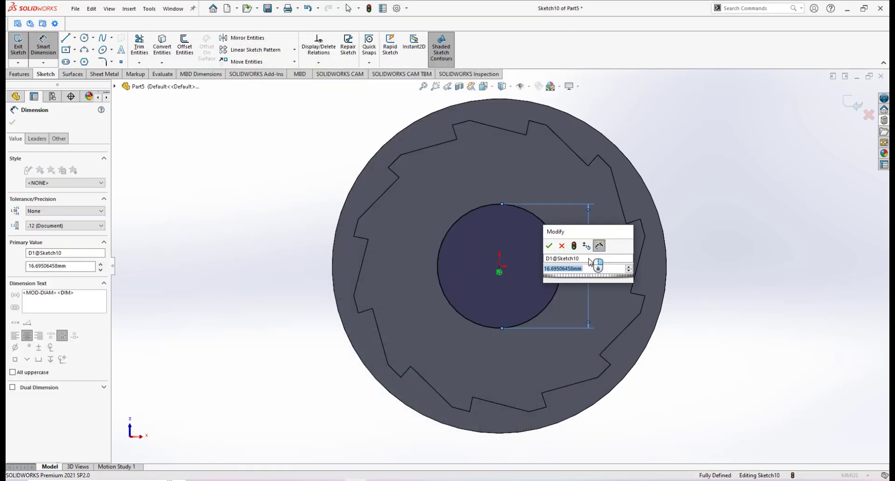
{"action": "key", "text": "Return"}
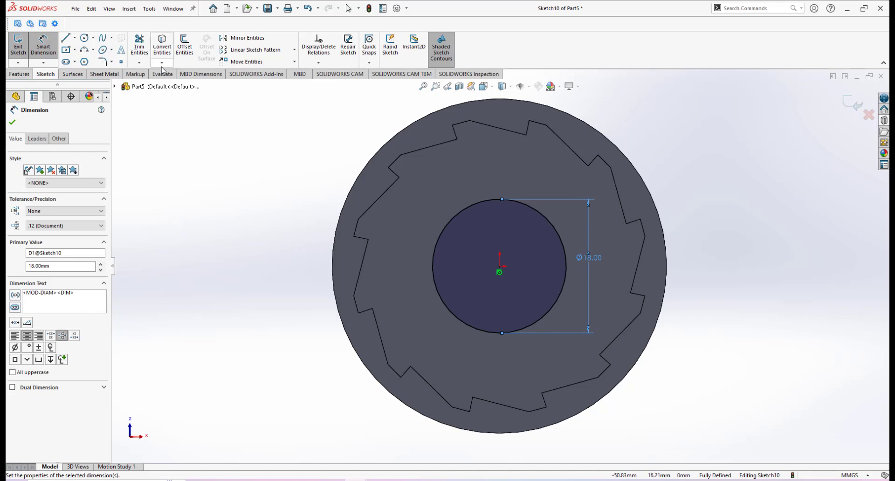
- Offset the 18 mm circle inward by 1 mm to form a thin ring profile
{"action": "left_click", "coordinate": [184, 47]}
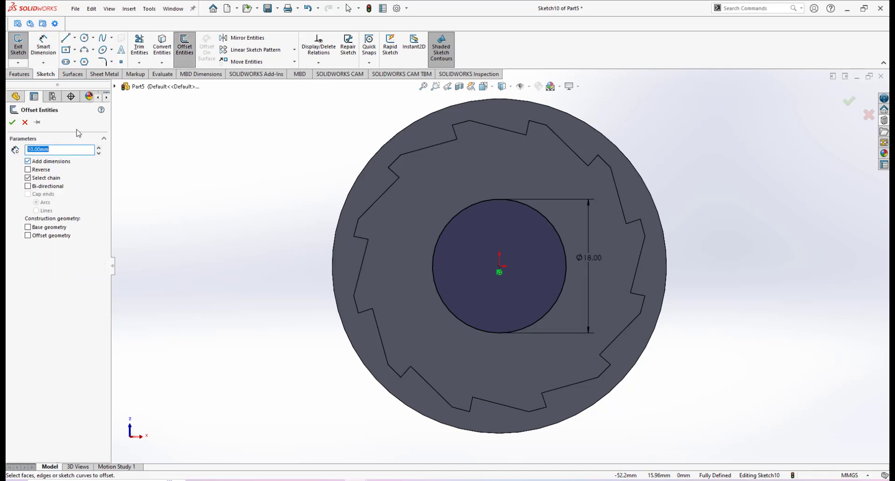
{"action": "left_click", "coordinate": [540, 212]}
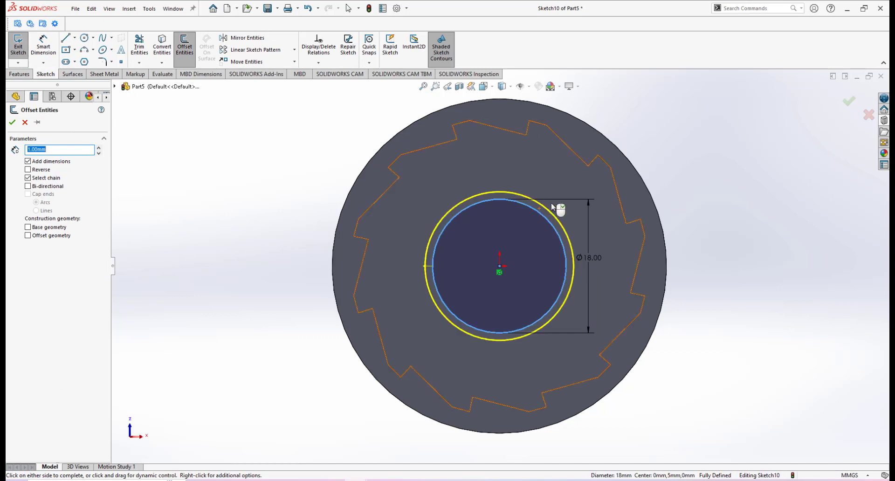
{"action": "left_click", "coordinate": [31, 170]}
{"action": "left_click", "coordinate": [11, 122]}
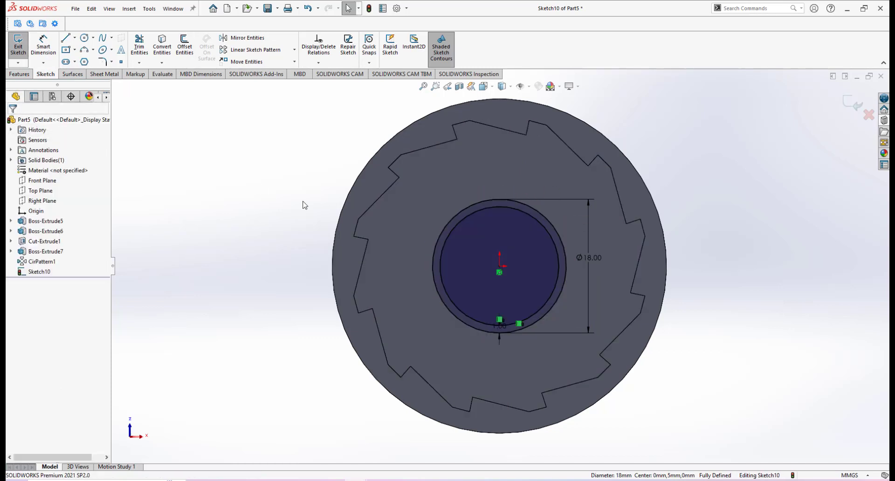
- Extrude the ring profile 1 mm from the pocket floor as a raised boss
{"action": "left_click", "coordinate": [19, 74]}
{"action": "left_click", "coordinate": [22, 45]}
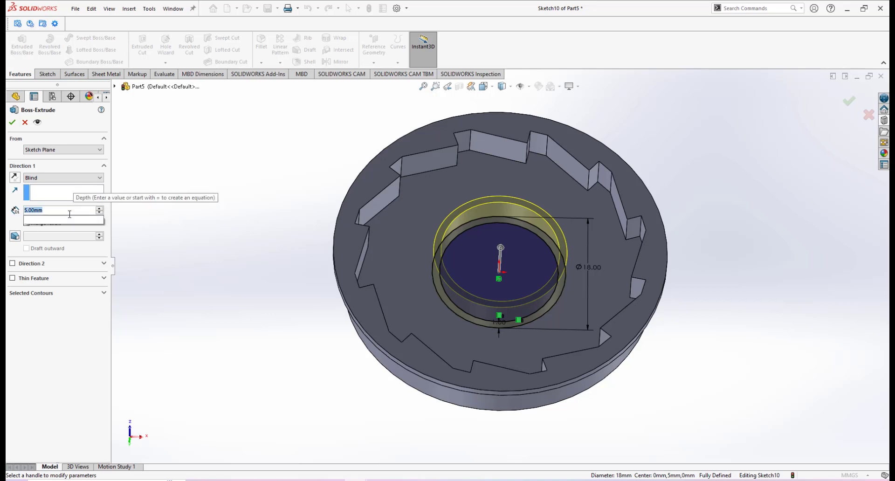
{"action": "type", "text": "1"}
{"action": "key", "text": "Return"}
{"action": "left_click", "coordinate": [12, 122]}
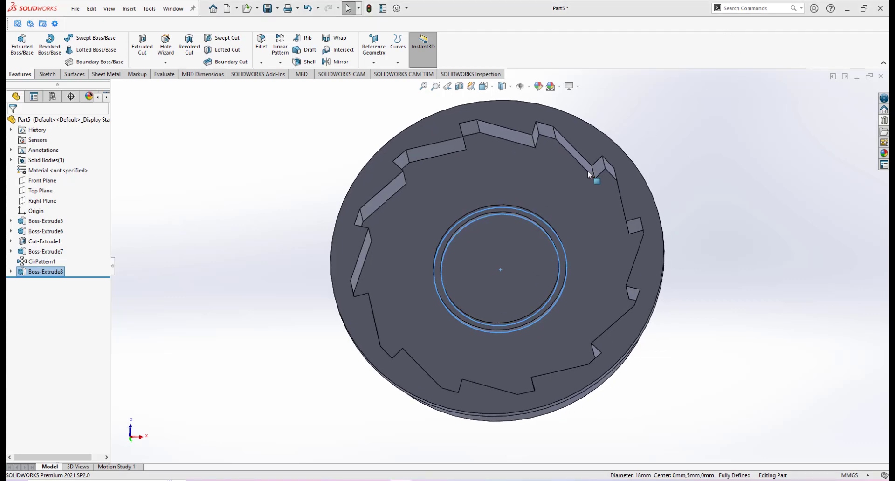
{"action": "middle_click_drag", "start_coordinate": [557, 236], "coordinate": [530, 240]}
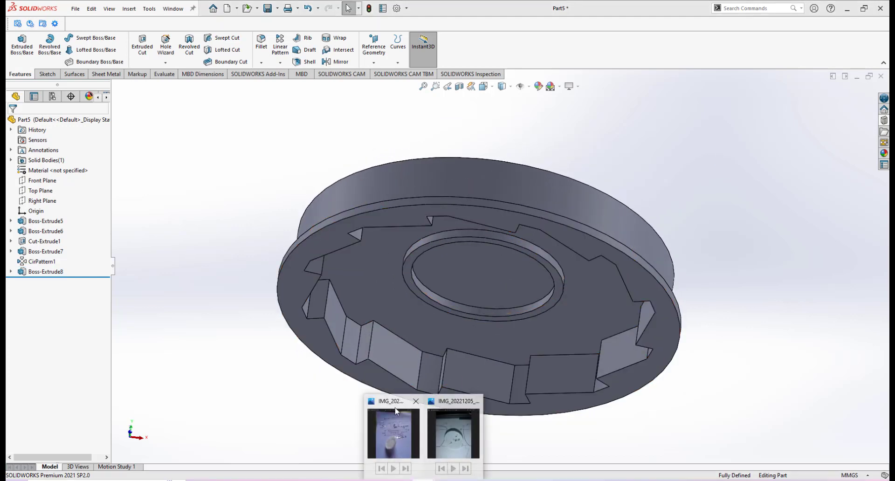
- Check the reference drawing and sketch a centre rectangle about 8.2 by 6.3 mm at the origin on the disc face opposite the pocket
{"action": "left_click", "coordinate": [395, 420]}
{"action": "scroll", "coordinate": [374, 255], "scroll_direction": "up", "scroll_amount": 1}
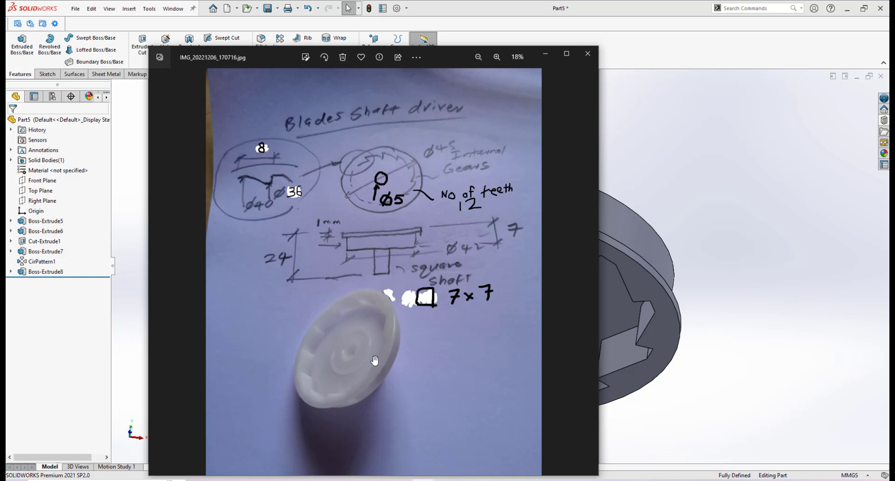
{"action": "left_click", "coordinate": [400, 416]}
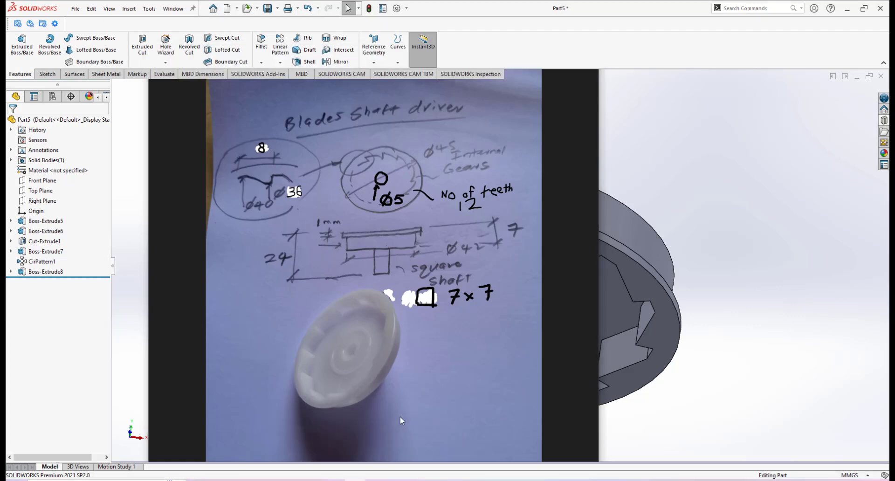
{"action": "middle_click_drag", "start_coordinate": [498, 203], "coordinate": [474, 313]}
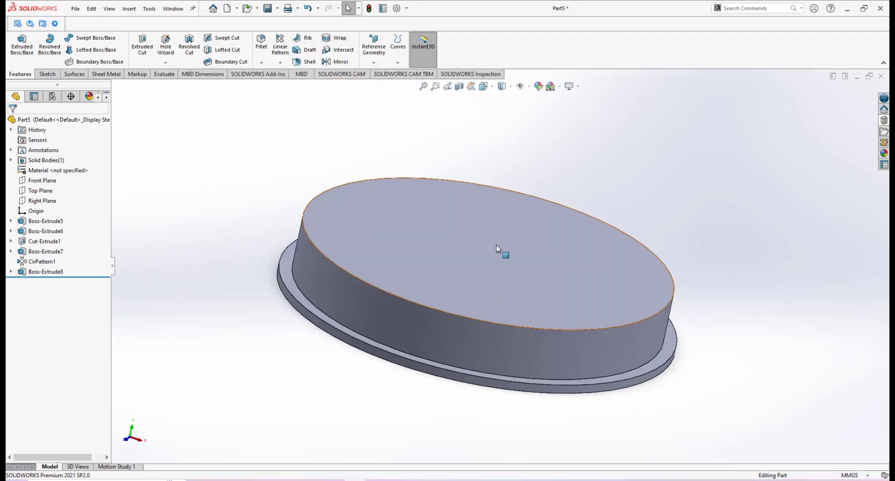
{"action": "left_click", "coordinate": [502, 254]}
{"action": "left_click", "coordinate": [537, 218]}
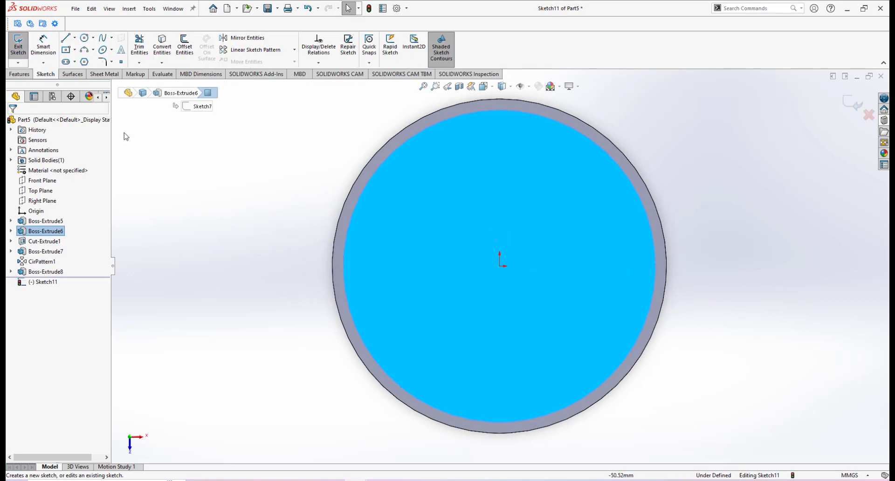
{"action": "left_click", "coordinate": [66, 50]}
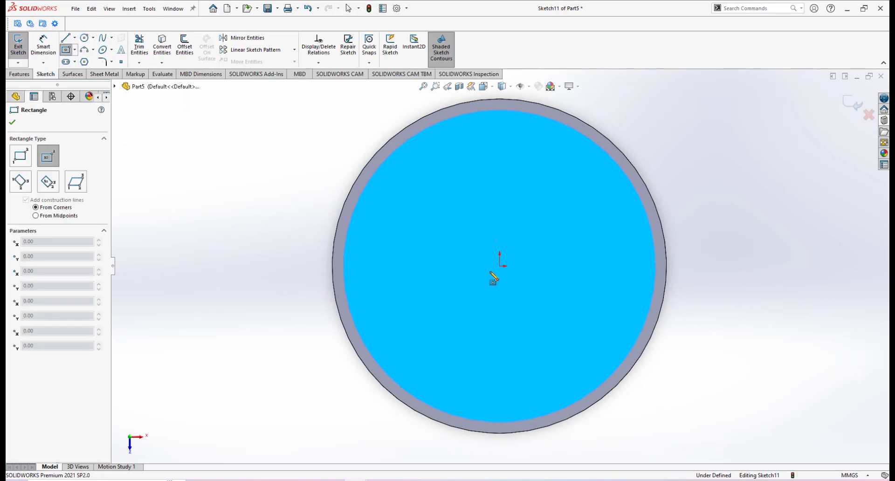
{"action": "left_click", "coordinate": [499, 266]}
{"action": "left_click", "coordinate": [531, 242]}
- Dimension the rectangle's height and width to 7 mm each for the square shaft profile
{"action": "right_click", "coordinate": [538, 234]}
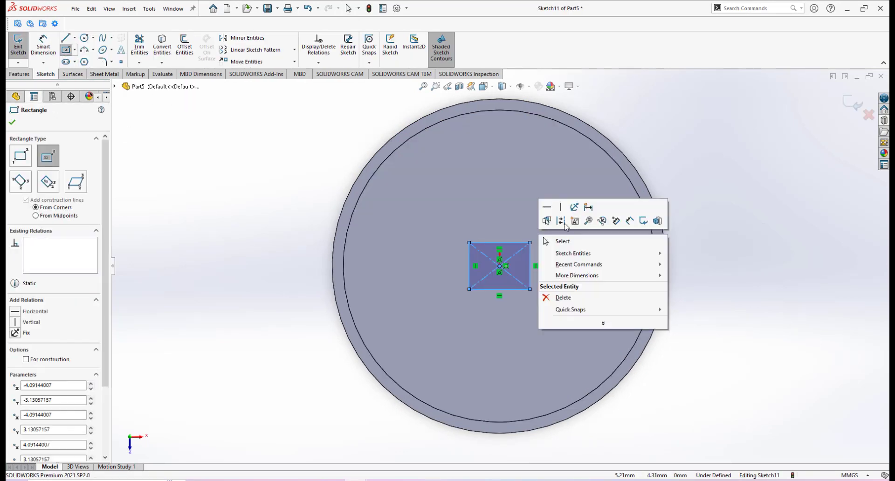
{"action": "left_click", "coordinate": [628, 220]}
{"action": "left_click", "coordinate": [532, 266]}
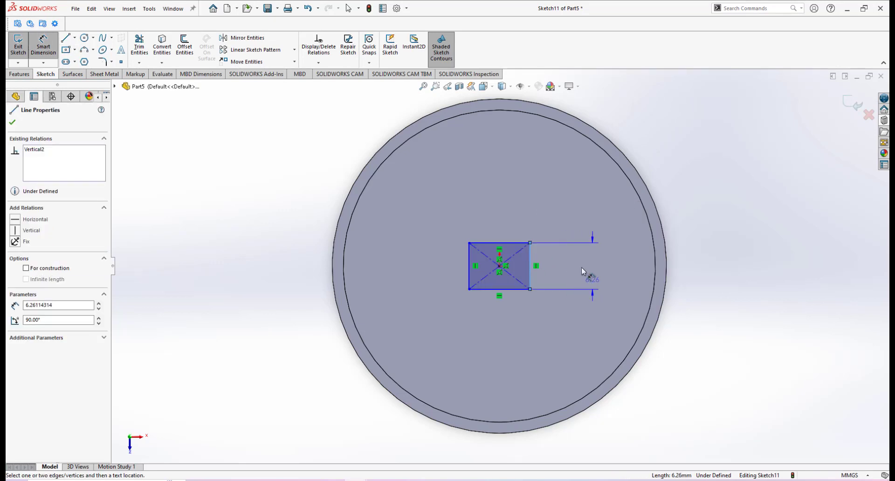
{"action": "left_click", "coordinate": [558, 261]}
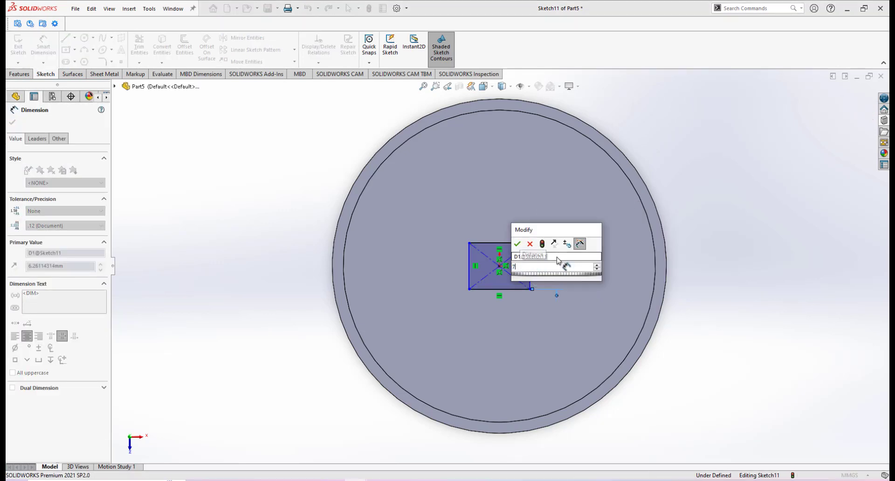
{"action": "key", "text": "Return"}
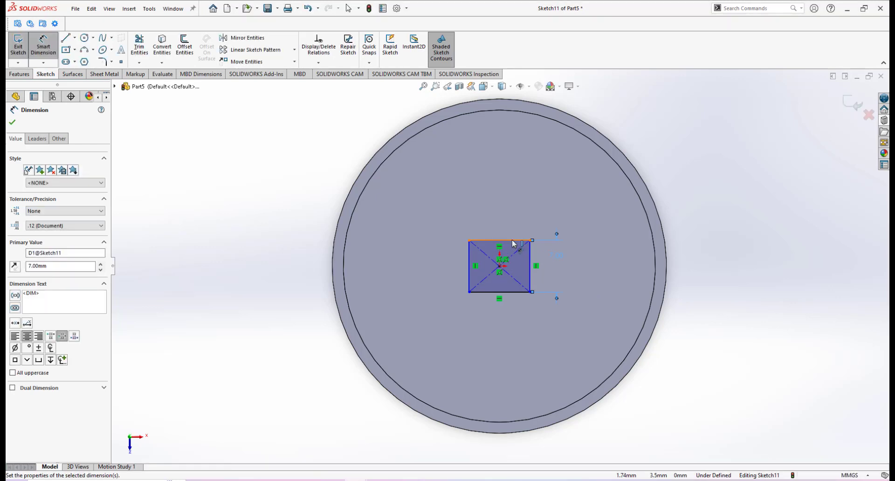
{"action": "left_click", "coordinate": [513, 244]}
{"action": "left_click", "coordinate": [500, 214]}
{"action": "type", "text": "7"}
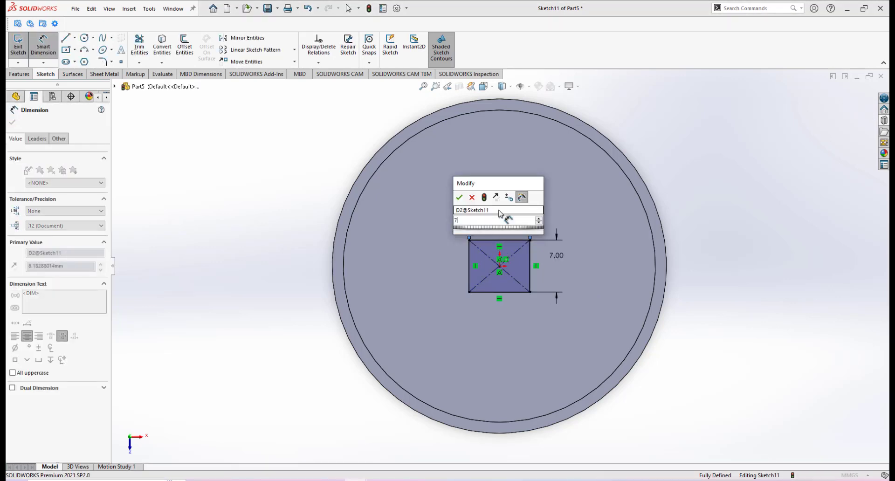
{"action": "key", "text": "Return"}
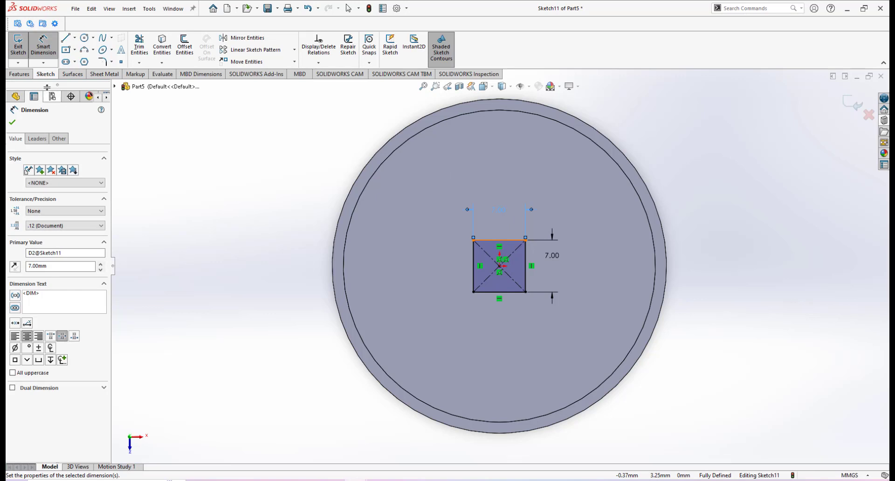
- Extrude the square profile 17 mm from the disc face as a blind boss to form the shaft
{"action": "left_click", "coordinate": [20, 74]}
{"action": "left_click", "coordinate": [22, 47]}
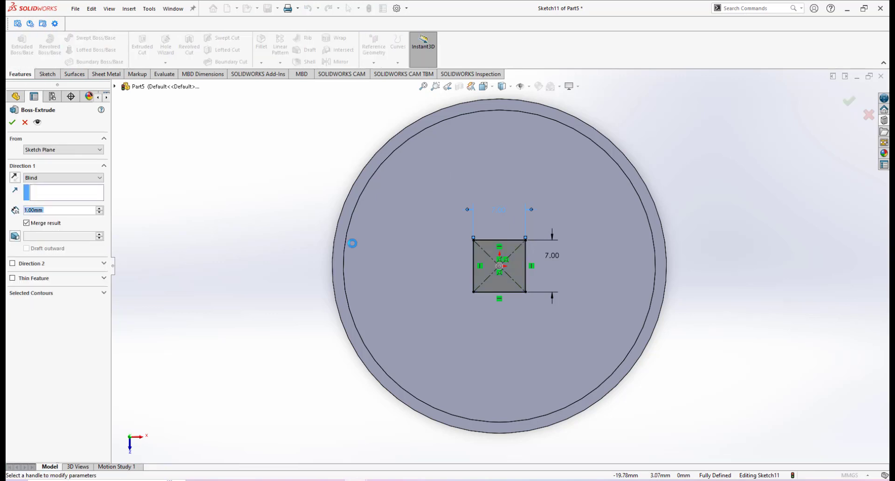
{"action": "double_click", "coordinate": [63, 211]}
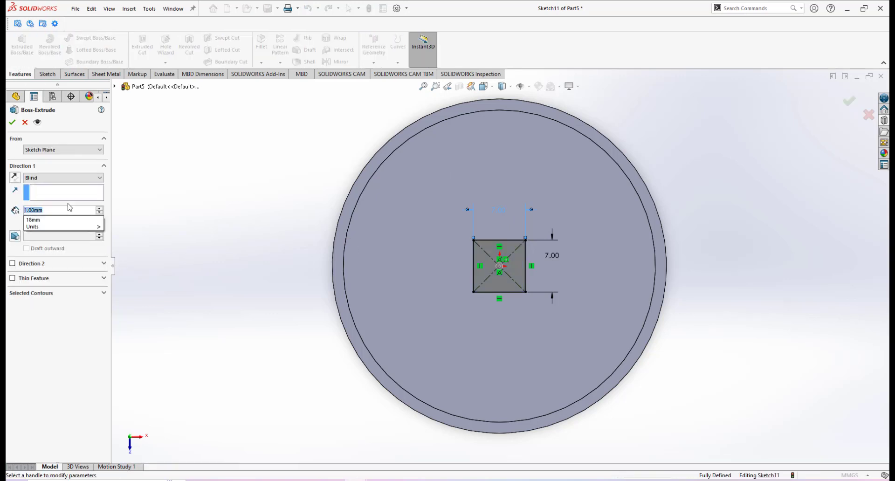
{"action": "type", "text": "17"}
{"action": "key", "text": "Return"}
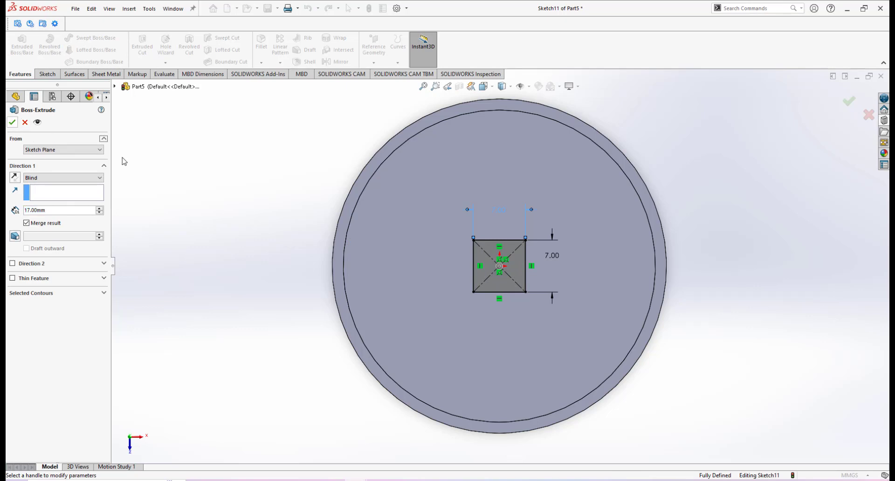
{"action": "left_click", "coordinate": [13, 123]}
- Examine the square shaft on the disc and the toothed underside pocket with its central ring from several angles
{"action": "middle_click_drag", "start_coordinate": [540, 312], "coordinate": [517, 278]}
{"action": "scroll", "coordinate": [500, 237], "scroll_direction": "up", "scroll_amount": 2}
{"action": "scroll", "coordinate": [509, 231], "scroll_direction": "down", "scroll_amount": 2}
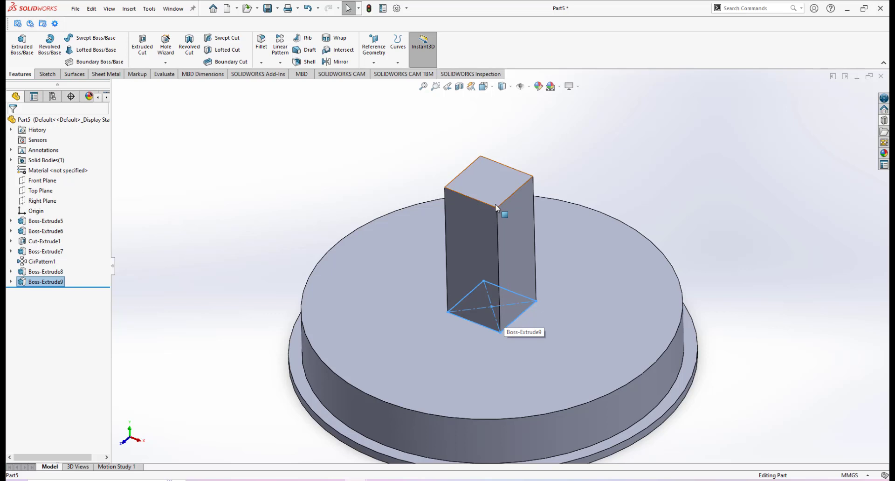
{"action": "scroll", "coordinate": [486, 286], "scroll_direction": "up", "scroll_amount": 2}
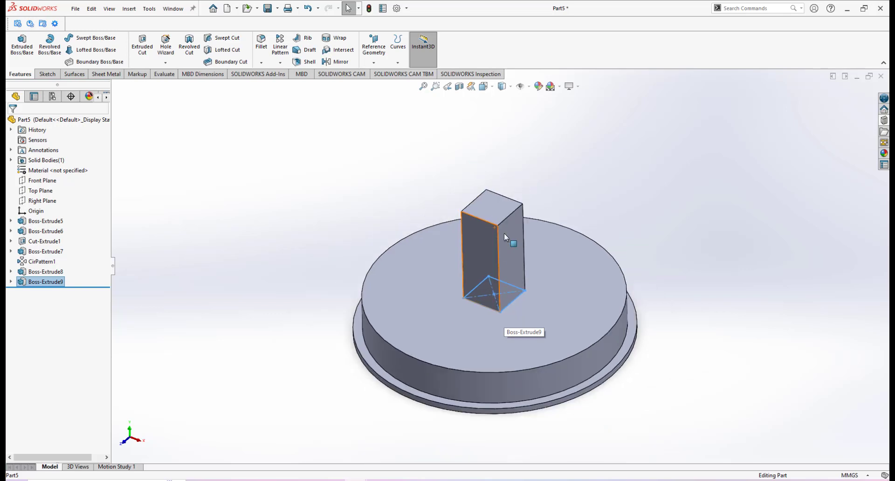
{"action": "scroll", "coordinate": [505, 233], "scroll_direction": "down", "scroll_amount": 2}
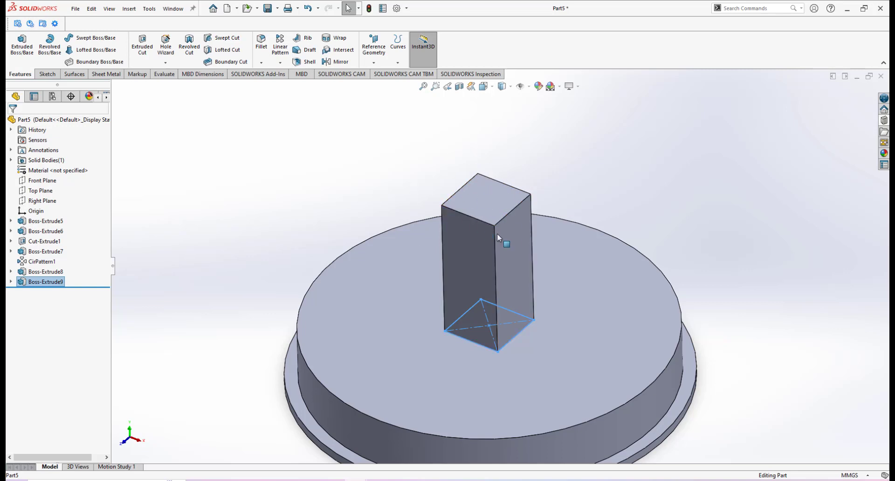
{"action": "scroll", "coordinate": [497, 234], "scroll_direction": "up", "scroll_amount": 2}
{"action": "scroll", "coordinate": [500, 243], "scroll_direction": "down", "scroll_amount": 2}
{"action": "scroll", "coordinate": [524, 294], "scroll_direction": "up", "scroll_amount": 2}
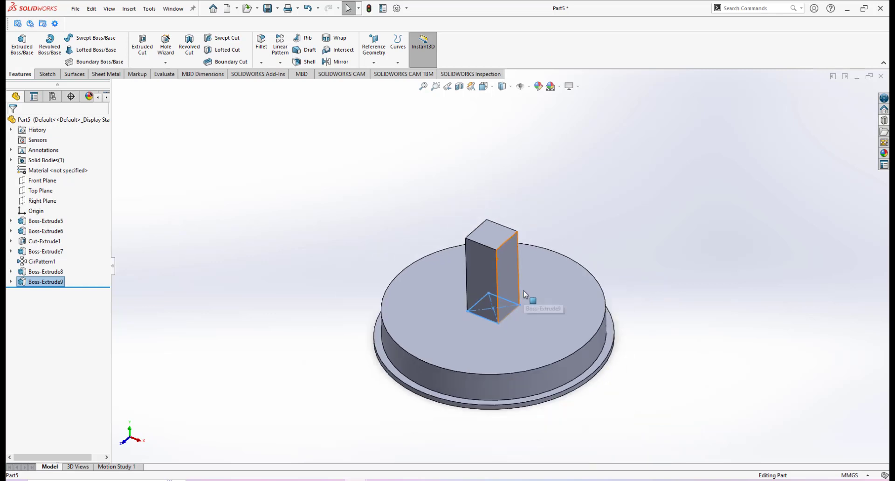
{"action": "scroll", "coordinate": [487, 265], "scroll_direction": "down", "scroll_amount": 2}
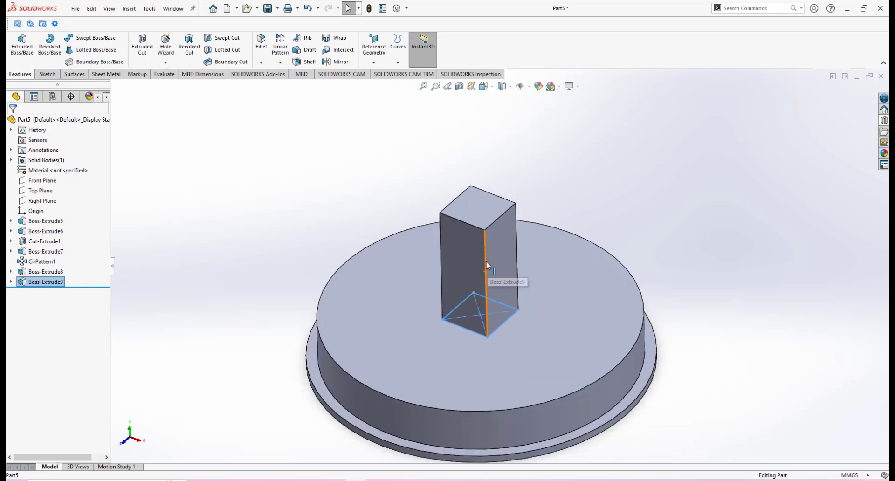
{"action": "scroll", "coordinate": [485, 264], "scroll_direction": "down", "scroll_amount": 2}
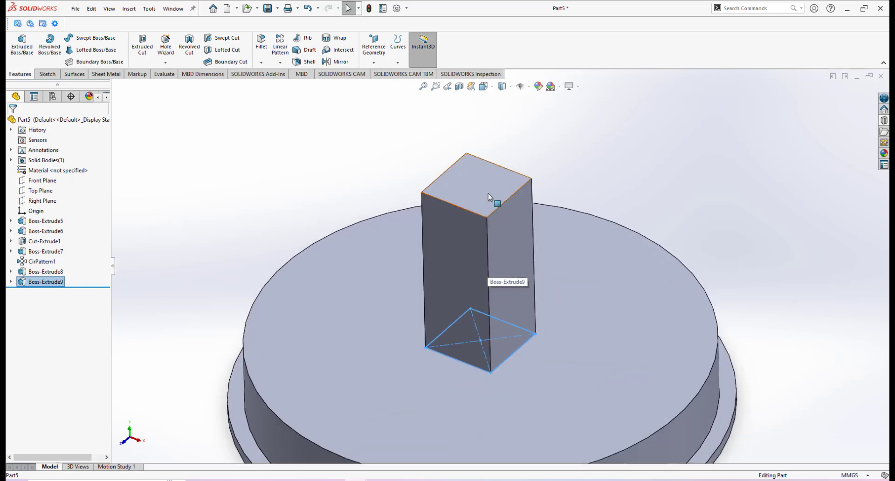
{"action": "scroll", "coordinate": [480, 294], "scroll_direction": "up", "scroll_amount": 1}
{"action": "scroll", "coordinate": [511, 310], "scroll_direction": "up", "scroll_amount": 2}
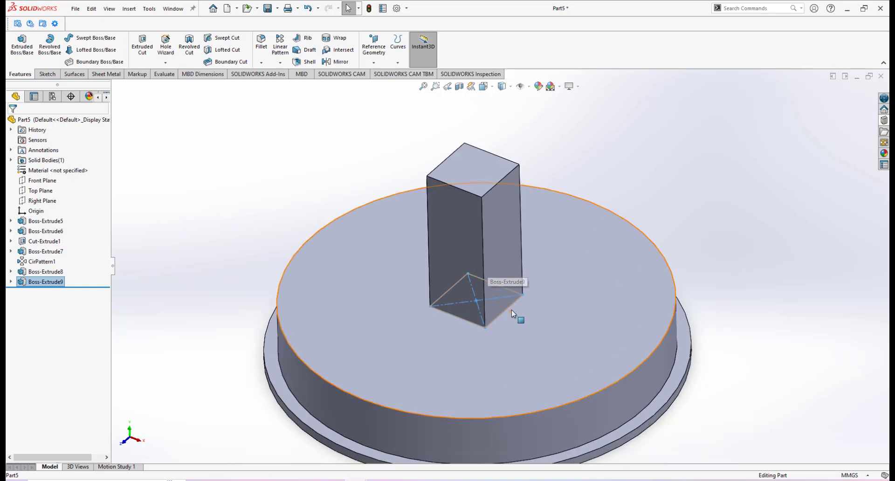
{"action": "scroll", "coordinate": [510, 306], "scroll_direction": "up", "scroll_amount": 2}
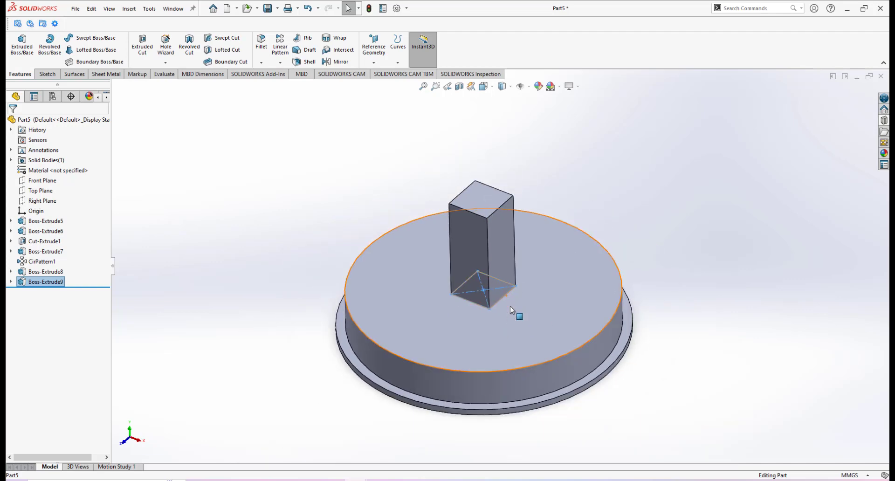
{"action": "scroll", "coordinate": [501, 279], "scroll_direction": "down", "scroll_amount": 1}
{"action": "mouse_move", "coordinate": [500, 322]}
{"action": "middle_mouse_down"}
{"action": "mouse_move", "coordinate": [499, 280]}
{"action": "mouse_move", "coordinate": [499, 317]}
{"action": "mouse_move", "coordinate": [502, 310]}
{"action": "middle_mouse_up"}
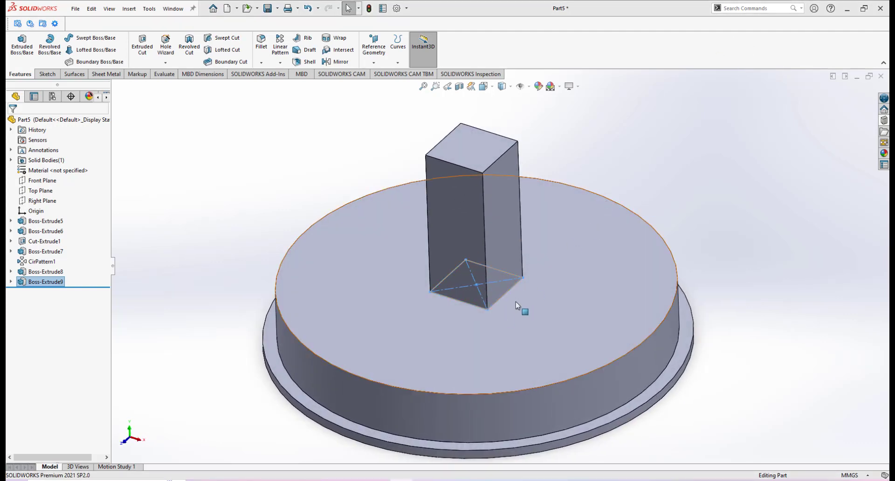
{"action": "mouse_move", "coordinate": [516, 302]}
{"action": "middle_mouse_down"}
{"action": "mouse_move", "coordinate": [524, 244]}
{"action": "mouse_move", "coordinate": [511, 310]}
{"action": "mouse_move", "coordinate": [513, 222]}
{"action": "middle_mouse_up"}
{"action": "scroll", "coordinate": [508, 310], "scroll_direction": "down", "scroll_amount": 1}
{"action": "scroll", "coordinate": [508, 310], "scroll_direction": "up", "scroll_amount": 2}
{"action": "left_click", "coordinate": [729, 263]}
{"action": "middle_click_drag", "start_coordinate": [552, 309], "coordinate": [553, 251]}
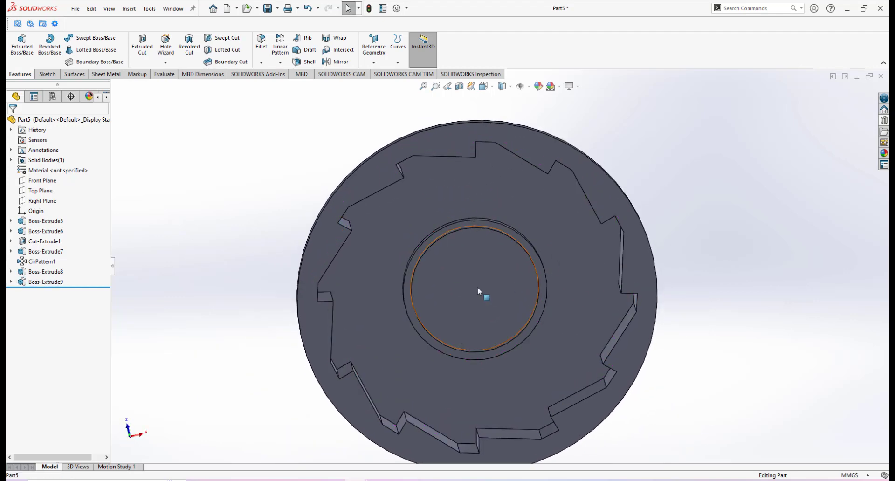
- Examine the centre detail inside the ring on reference photo IMG_20221206_170716.jpg, and return to Part5
{"action": "mouse_move", "coordinate": [423, 479]}
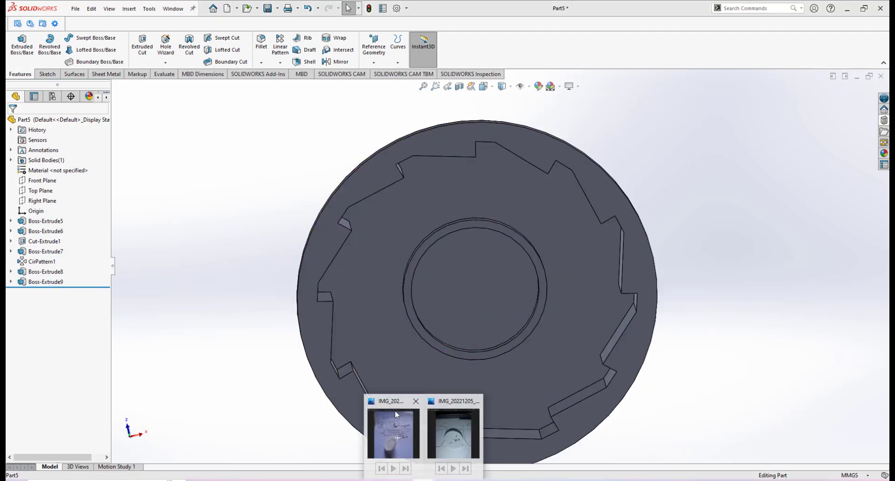
{"action": "left_click", "coordinate": [396, 409]}
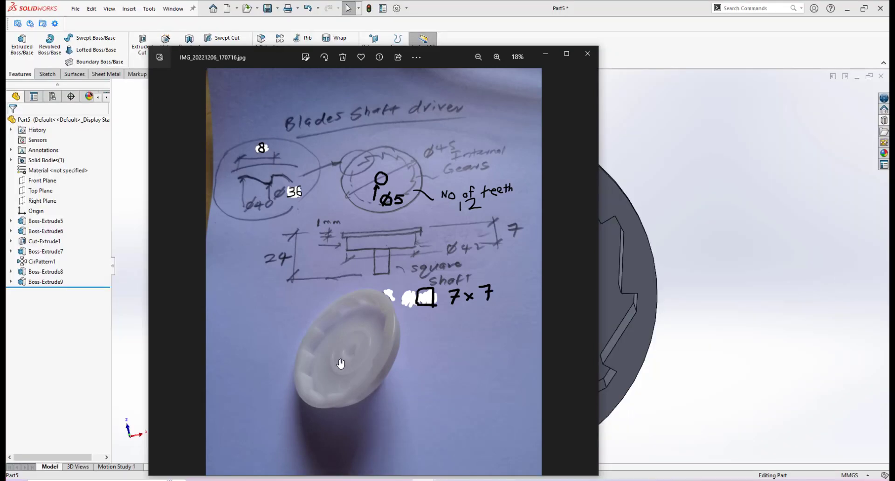
{"action": "scroll", "coordinate": [343, 360], "scroll_direction": "up", "scroll_amount": 3}
{"action": "scroll", "coordinate": [346, 346], "scroll_direction": "up", "scroll_amount": 1}
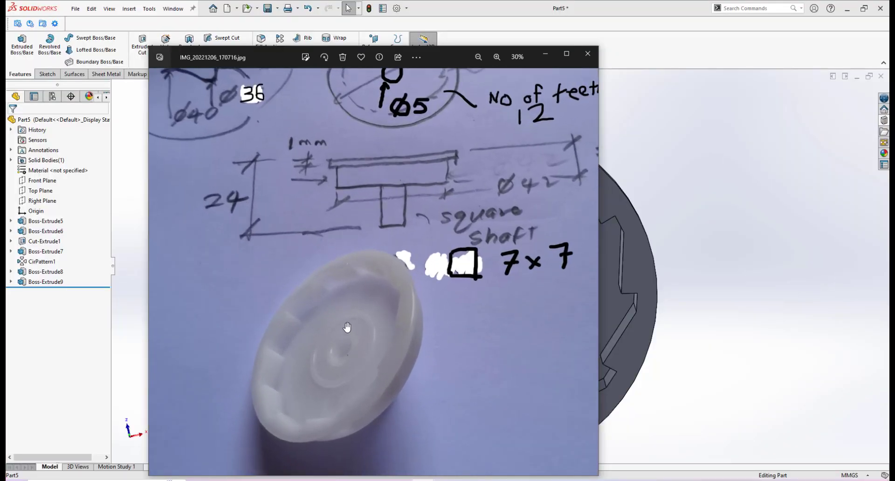
{"action": "left_click_drag", "start_coordinate": [347, 328], "coordinate": [375, 266]}
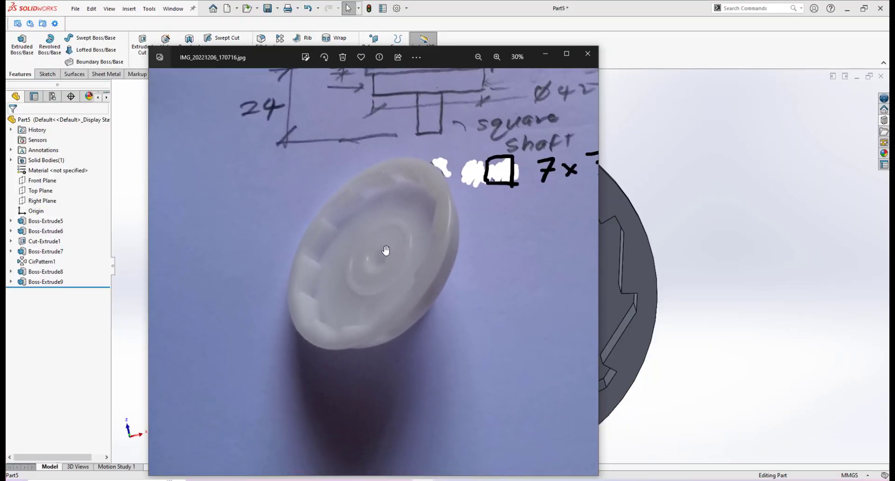
{"action": "mouse_move", "coordinate": [354, 479]}
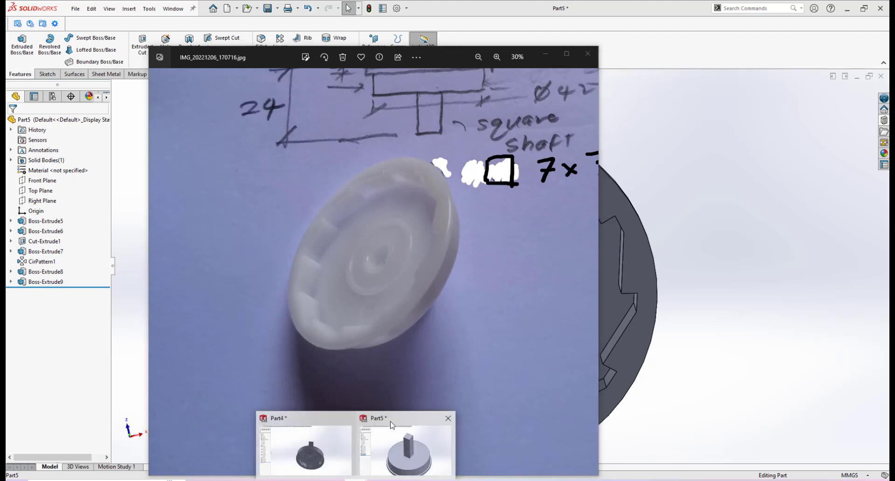
{"action": "left_click", "coordinate": [393, 418]}
- Sketch a circle about 6.1 mm in diameter on the pocket floor inside the raised ring, centred on the origin
{"action": "scroll", "coordinate": [478, 321], "scroll_direction": "up", "scroll_amount": 3}
{"action": "middle_click_drag", "start_coordinate": [478, 321], "coordinate": [449, 246]}
{"action": "scroll", "coordinate": [480, 274], "scroll_direction": "down", "scroll_amount": 2}
{"action": "left_click", "coordinate": [485, 317]}
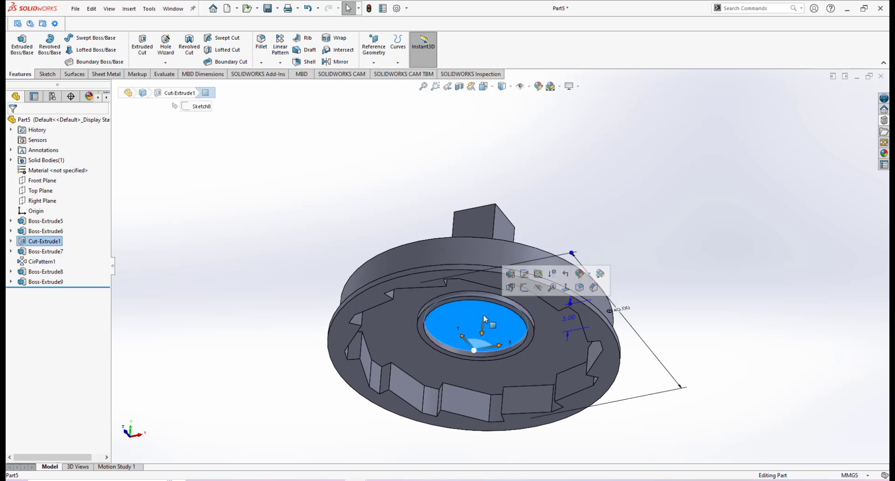
{"action": "left_click", "coordinate": [522, 290]}
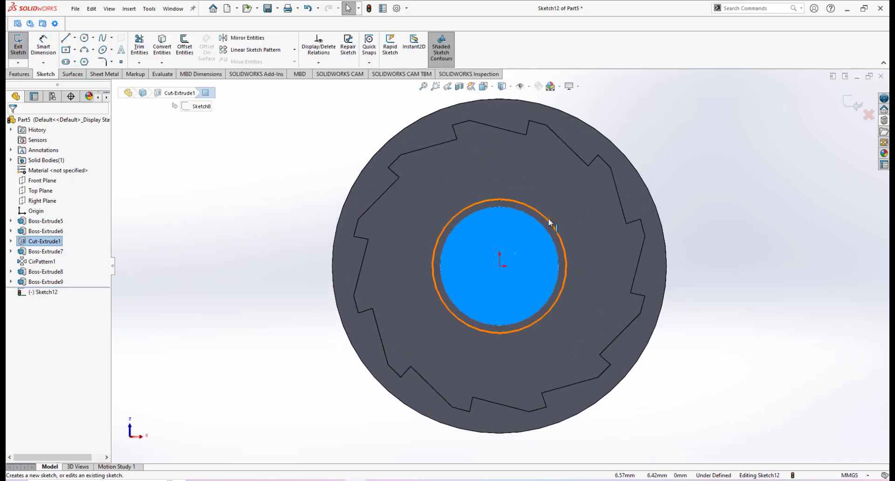
{"action": "left_click", "coordinate": [85, 39]}
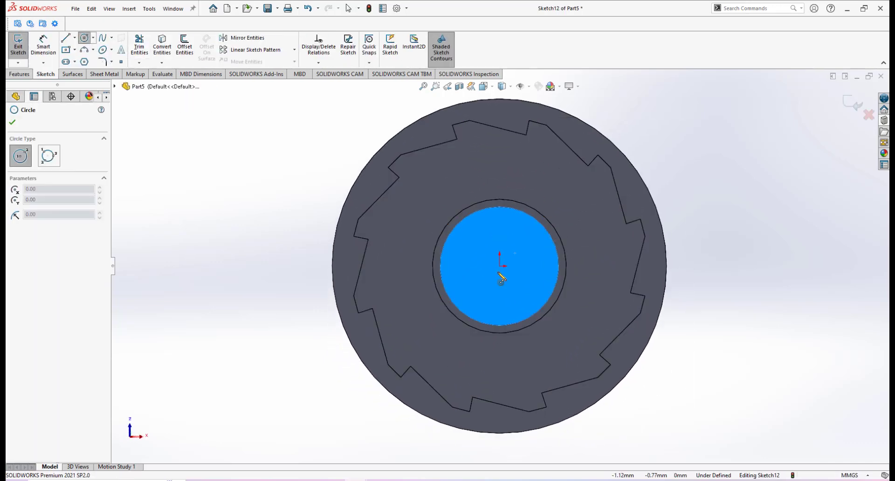
{"action": "left_click", "coordinate": [500, 267]}
{"action": "left_click", "coordinate": [522, 260]}
- Dimension the circle inside the raised ring to a 5 mm diameter
{"action": "right_click", "coordinate": [527, 255]}
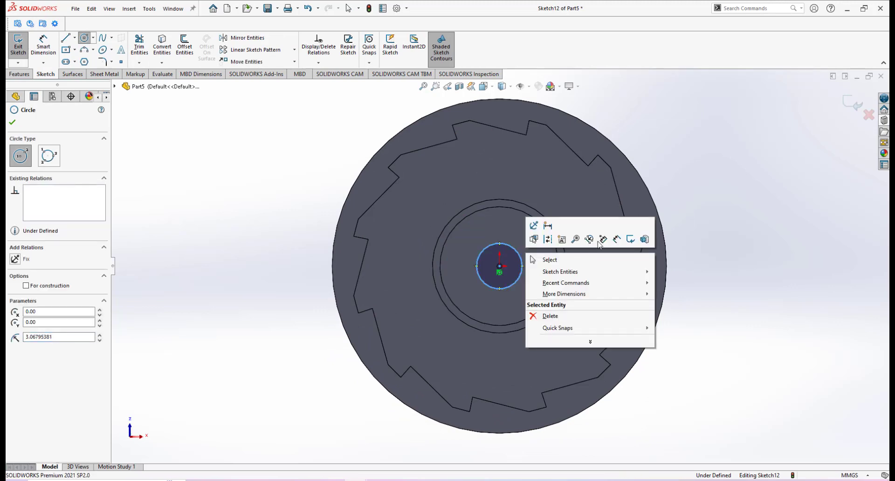
{"action": "left_click", "coordinate": [617, 240]}
{"action": "left_click", "coordinate": [522, 259]}
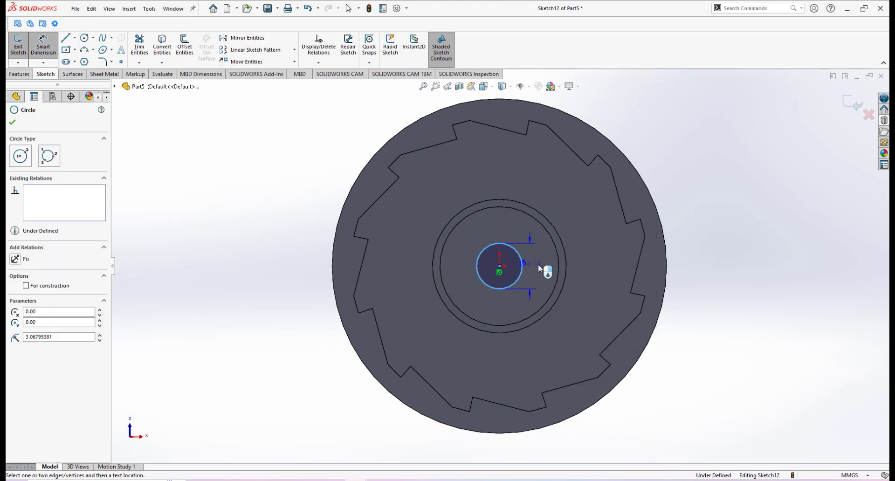
{"action": "left_click", "coordinate": [549, 264]}
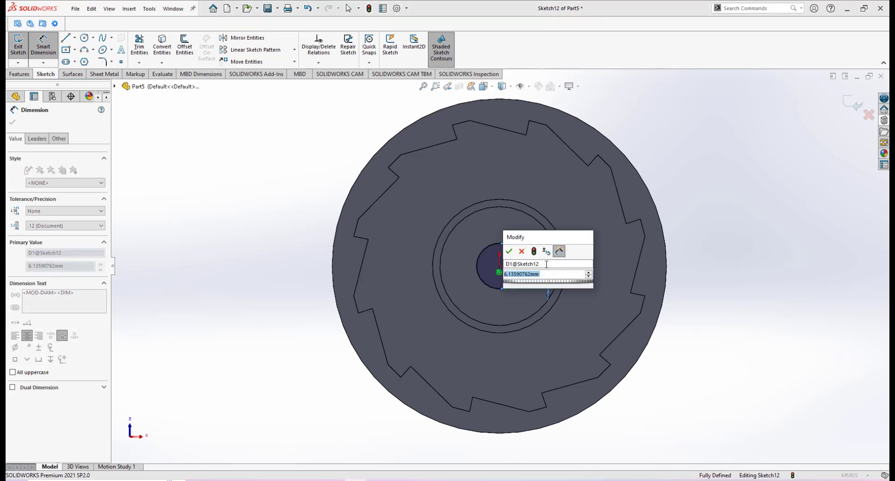
{"action": "type", "text": "5"}
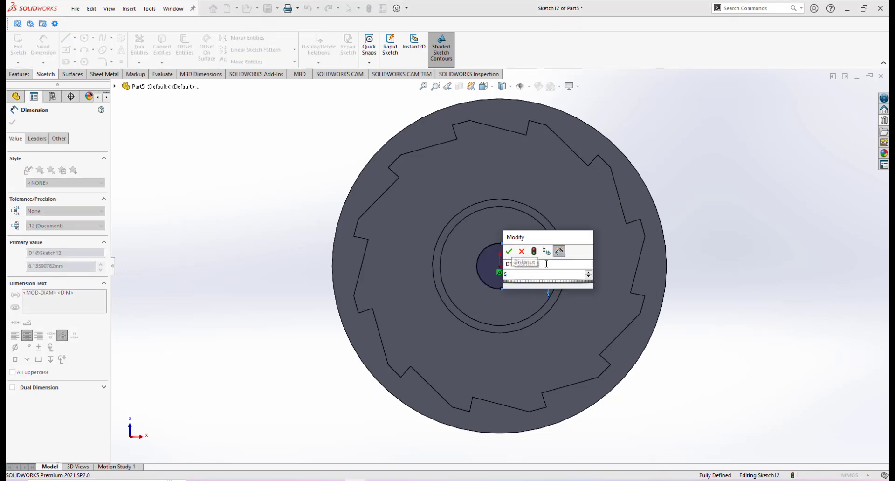
{"action": "key", "text": "Return"}
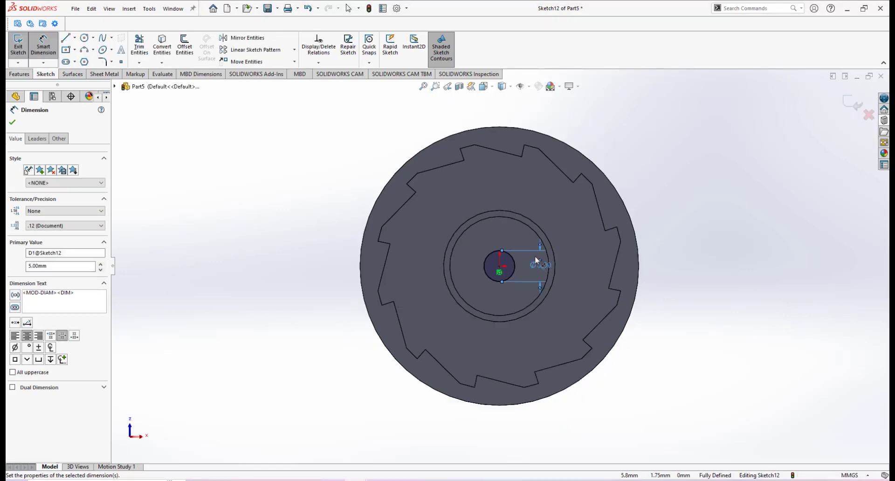
- Cut the 5 mm circle 15 mm deep towards the square shaft as a blind extruded cut
{"action": "middle_click_drag", "start_coordinate": [536, 256], "coordinate": [487, 356]}
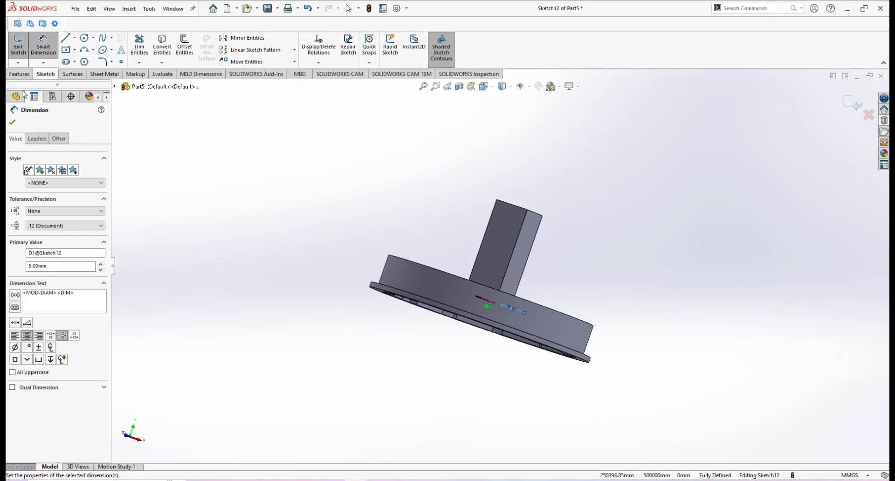
{"action": "left_click", "coordinate": [16, 76]}
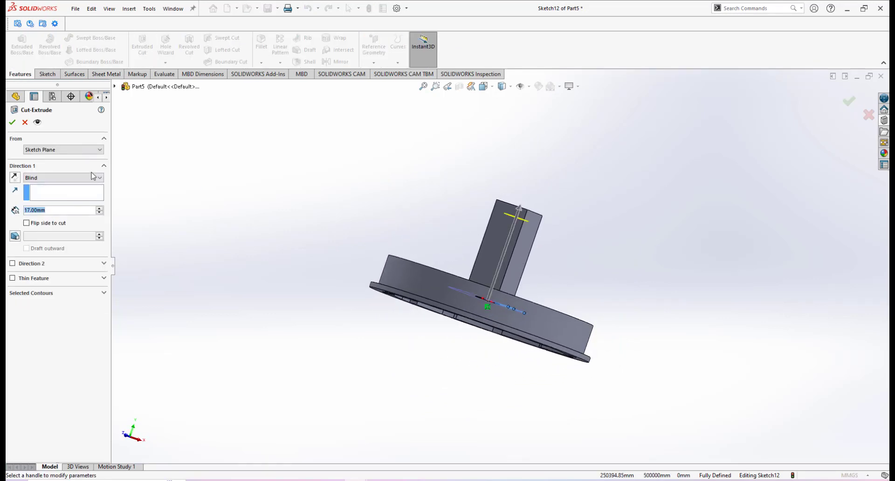
{"action": "type", "text": "1"}
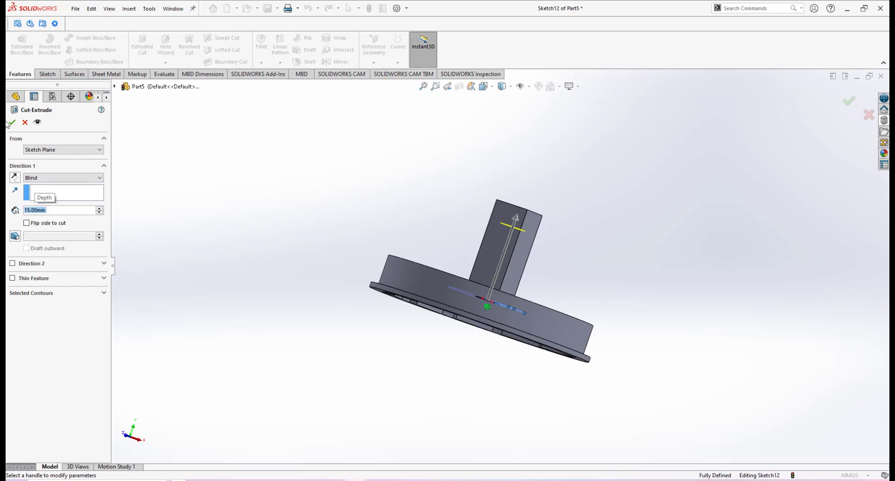
{"action": "key", "text": "Return"}
- Compare the driver with reference photo IMG_20221206_170716.jpg, and examine the square shaft and disc from several angles
{"action": "middle_click_drag", "start_coordinate": [531, 354], "coordinate": [487, 407]}
{"action": "scroll", "coordinate": [504, 294], "scroll_direction": "down", "scroll_amount": 1}
{"action": "mouse_move", "coordinate": [515, 237]}
{"action": "middle_mouse_down"}
{"action": "mouse_move", "coordinate": [549, 188]}
{"action": "mouse_move", "coordinate": [521, 249]}
{"action": "middle_mouse_up"}
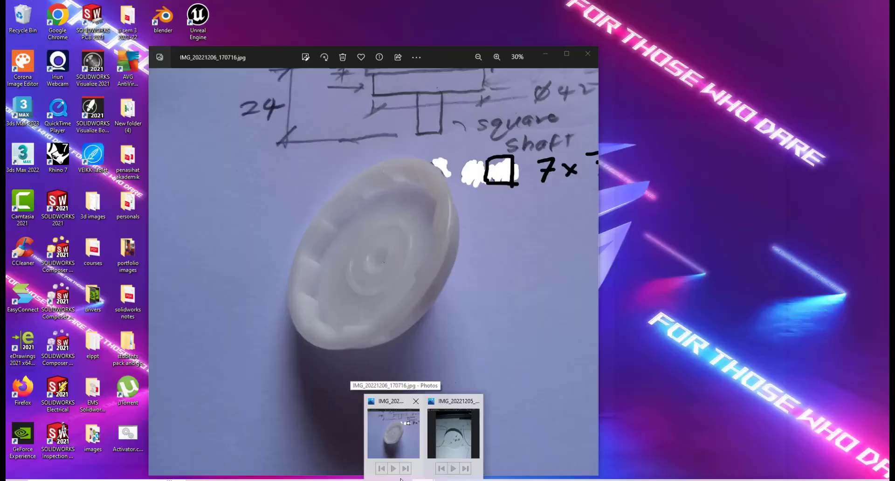
{"action": "mouse_move", "coordinate": [359, 479]}
{"action": "left_click", "coordinate": [395, 423]}
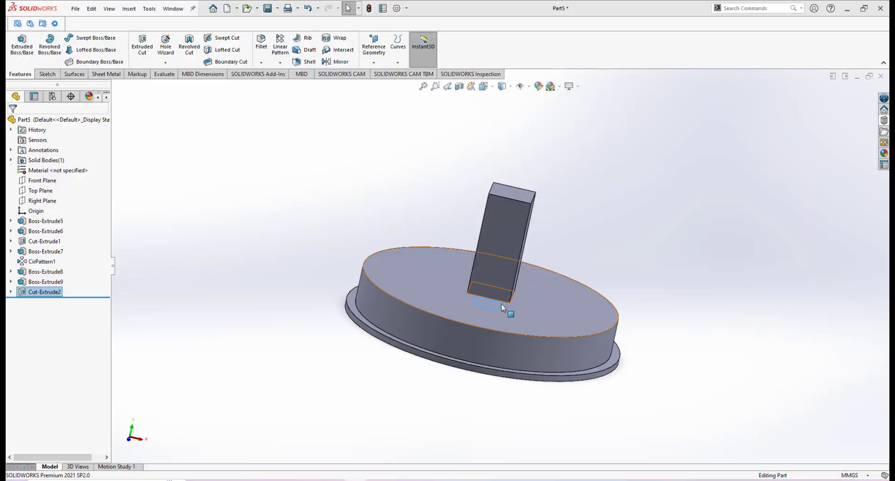
{"action": "scroll", "coordinate": [518, 281], "scroll_direction": "up", "scroll_amount": 2}
{"action": "scroll", "coordinate": [518, 281], "scroll_direction": "down", "scroll_amount": 1}
{"action": "middle_click_drag", "start_coordinate": [507, 238], "coordinate": [493, 257]}
{"action": "scroll", "coordinate": [501, 244], "scroll_direction": "down", "scroll_amount": 2}
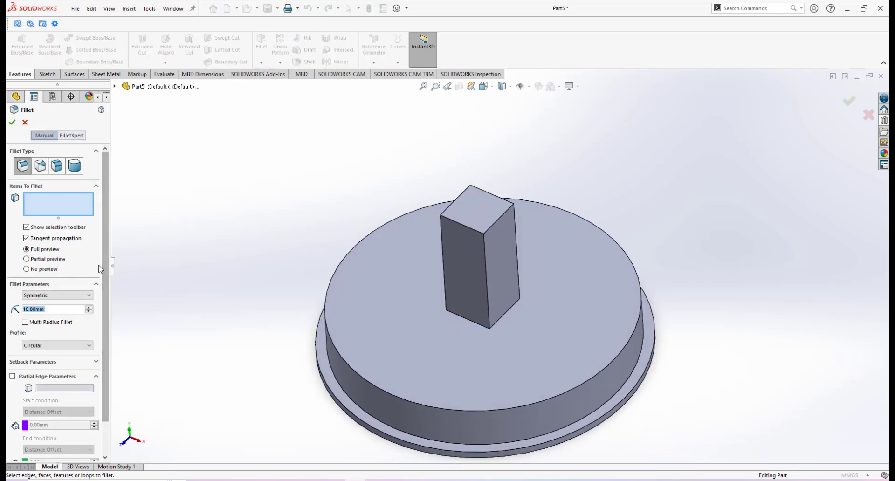
- Set up a 1 mm symmetric fillet on the square shaft's four long vertical edges
{"action": "type", "text": "1"}
{"action": "key", "text": "Return"}
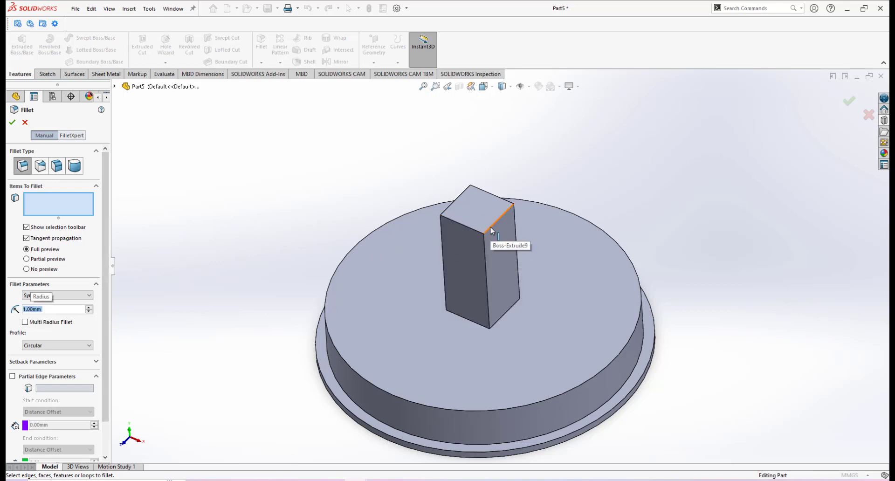
{"action": "left_click", "coordinate": [486, 250]}
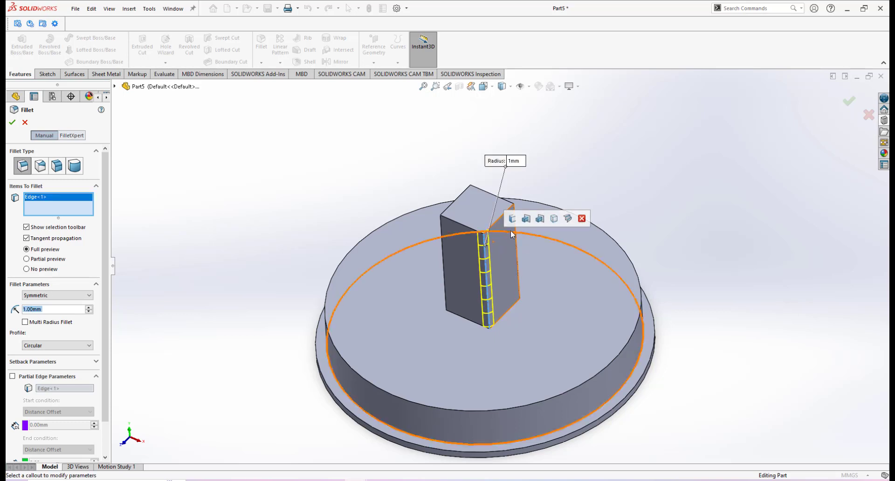
{"action": "left_click", "coordinate": [516, 252]}
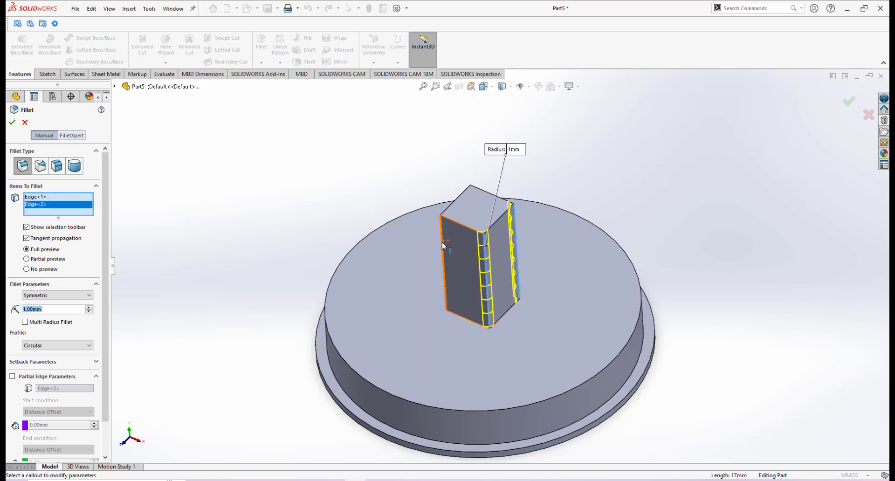
{"action": "left_click", "coordinate": [446, 240]}
{"action": "middle_click_drag", "start_coordinate": [446, 240], "coordinate": [470, 252]}
{"action": "left_click", "coordinate": [483, 224]}
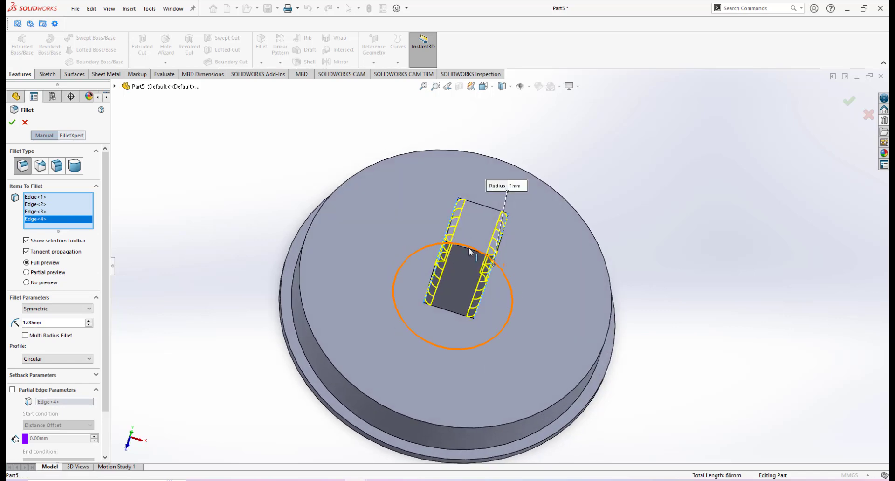
- Add the four edges of the shaft's free end face to the fillet and apply it
{"action": "left_click", "coordinate": [469, 248]}
{"action": "scroll", "coordinate": [471, 250], "scroll_direction": "down", "scroll_amount": 4}
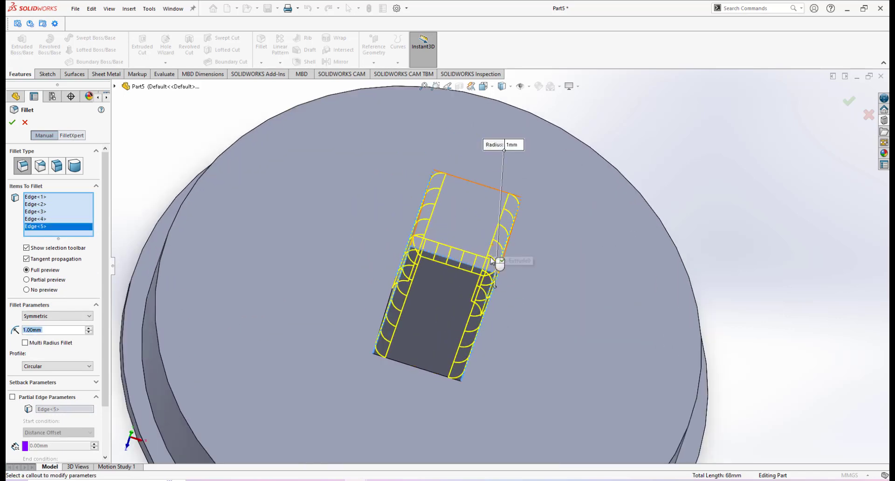
{"action": "middle_click_drag", "start_coordinate": [475, 251], "coordinate": [412, 223]}
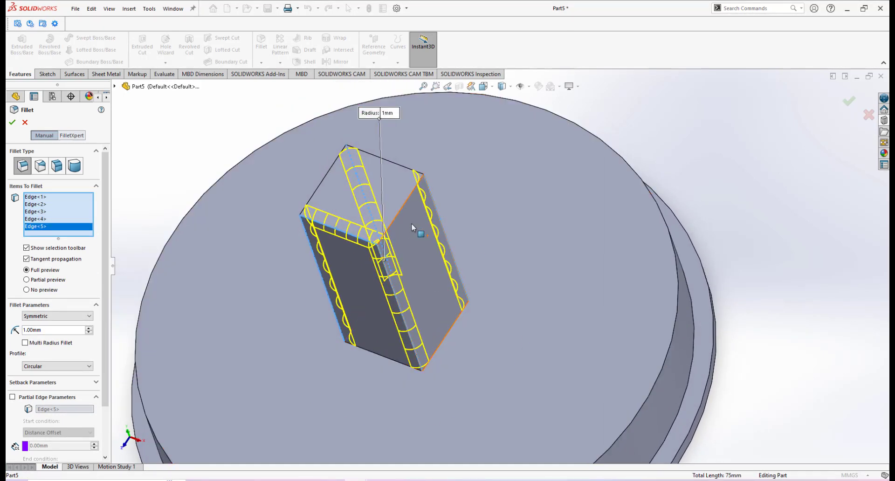
{"action": "left_click", "coordinate": [400, 216]}
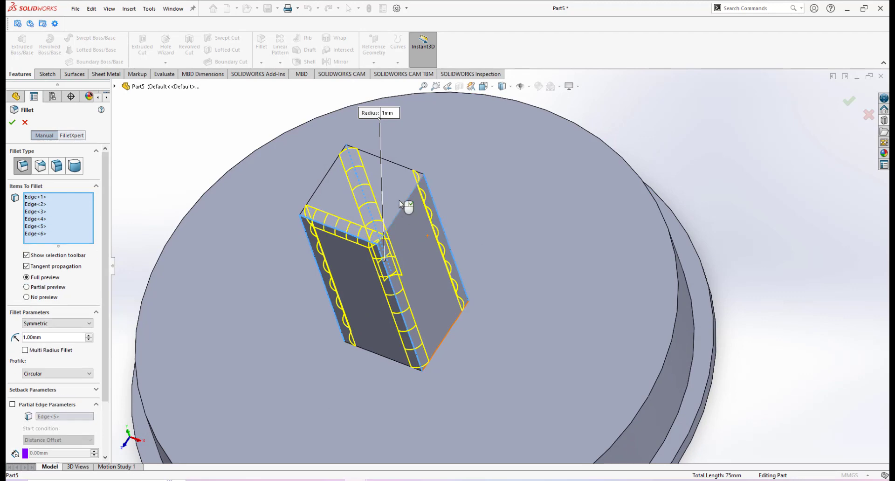
{"action": "left_click", "coordinate": [391, 164]}
{"action": "left_click", "coordinate": [326, 178]}
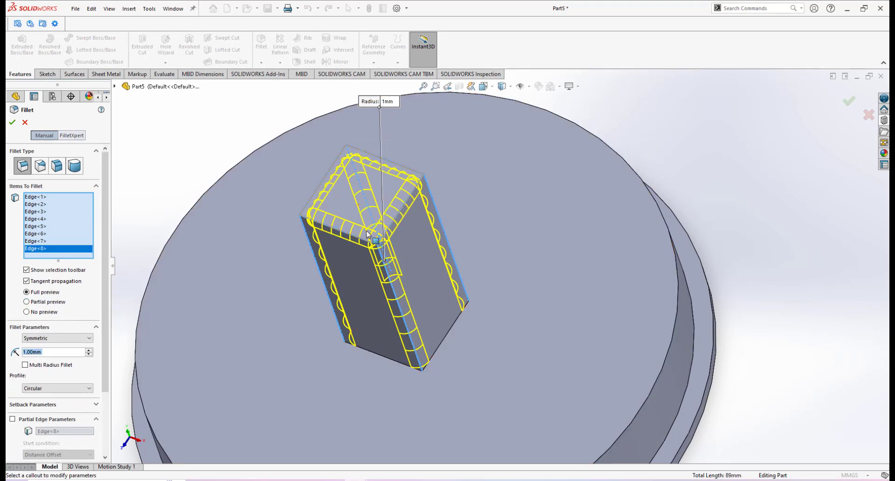
{"action": "middle_click_drag", "start_coordinate": [336, 187], "coordinate": [405, 246]}
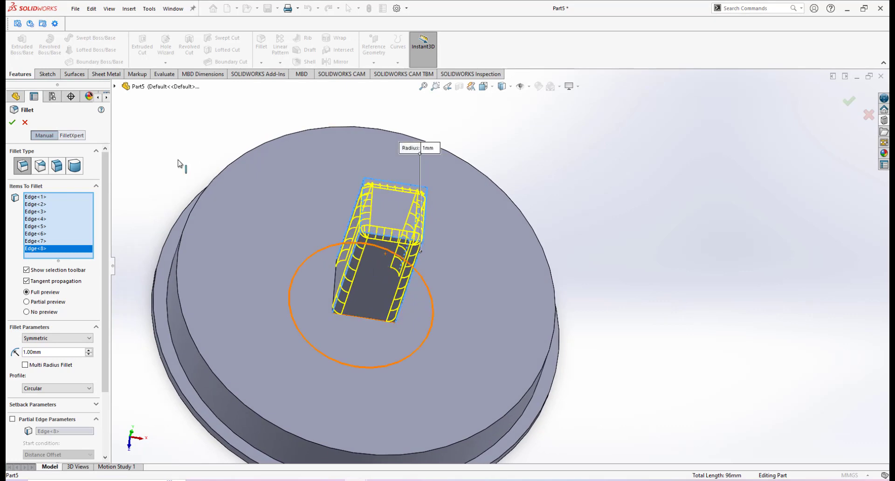
{"action": "scroll", "coordinate": [434, 290], "scroll_direction": "up", "scroll_amount": 4}
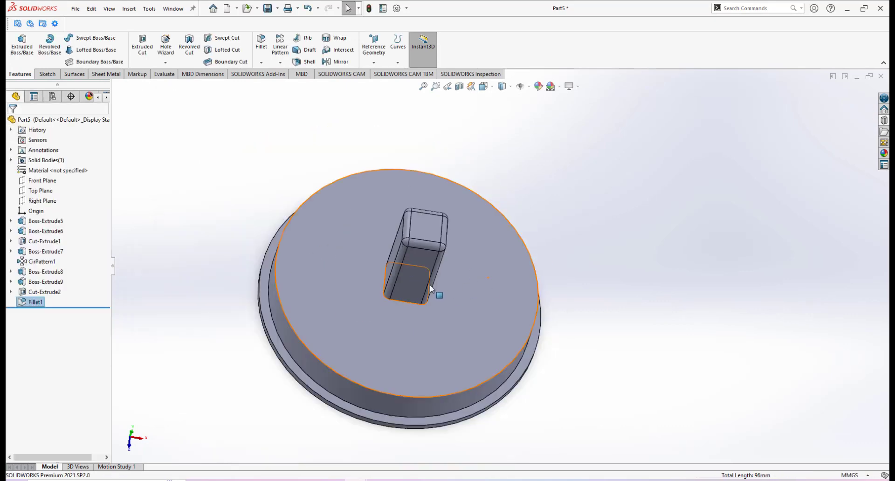
- Inspect the rounded square shaft from several angles, and save the part as internal gear.SLDPRT
{"action": "middle_click_drag", "start_coordinate": [441, 289], "coordinate": [435, 255]}
{"action": "scroll", "coordinate": [435, 254], "scroll_direction": "down", "scroll_amount": 2}
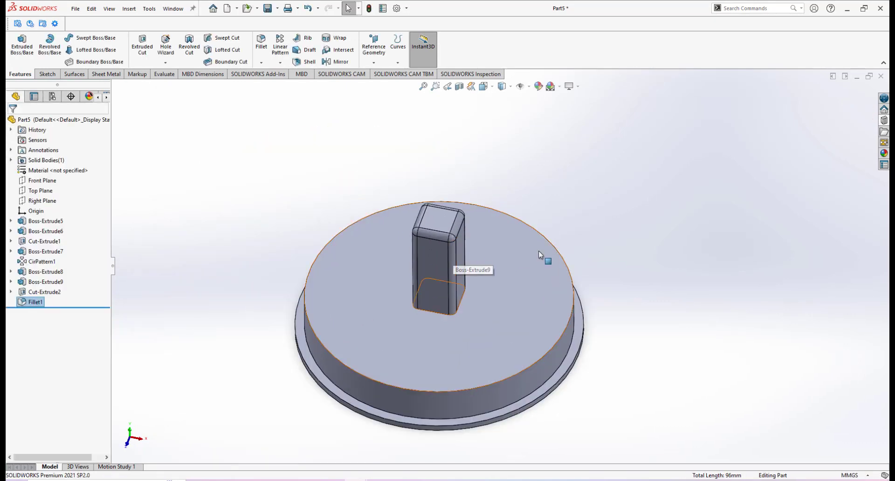
{"action": "scroll", "coordinate": [479, 274], "scroll_direction": "down", "scroll_amount": 2}
{"action": "scroll", "coordinate": [474, 282], "scroll_direction": "up", "scroll_amount": 2}
{"action": "scroll", "coordinate": [474, 282], "scroll_direction": "down", "scroll_amount": 2}
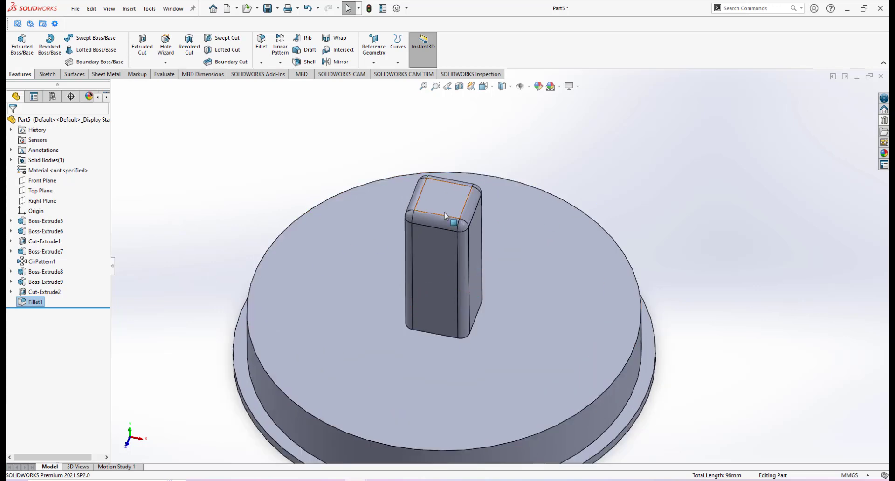
{"action": "middle_click_drag", "start_coordinate": [486, 244], "coordinate": [440, 247]}
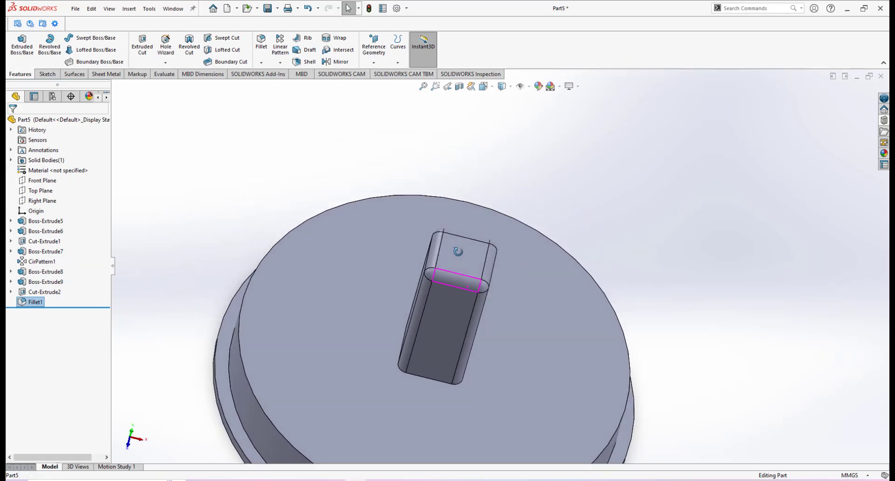
{"action": "scroll", "coordinate": [469, 347], "scroll_direction": "down", "scroll_amount": 3}
{"action": "middle_click_drag", "start_coordinate": [469, 347], "coordinate": [537, 311]}
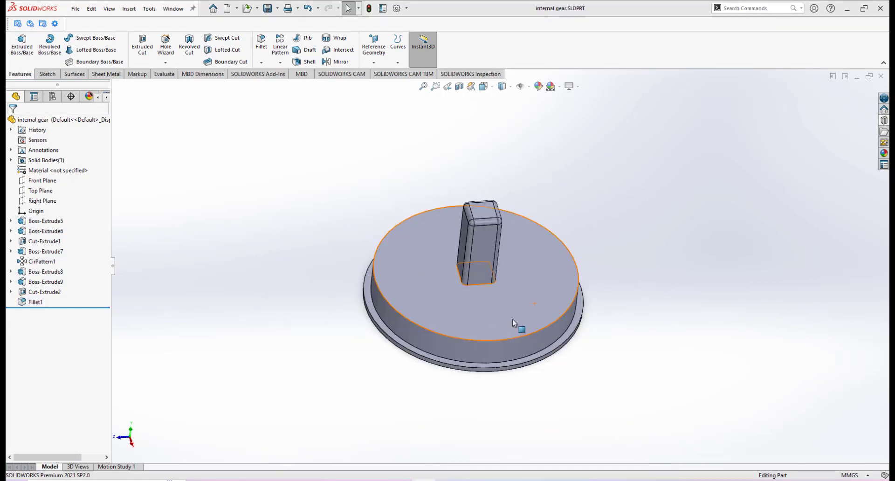
- Fillet the outer circular edge of the disc face around the shaft with a 1 mm radius
{"action": "scroll", "coordinate": [502, 298], "scroll_direction": "down", "scroll_amount": 2}
{"action": "scroll", "coordinate": [497, 301], "scroll_direction": "up", "scroll_amount": 1}
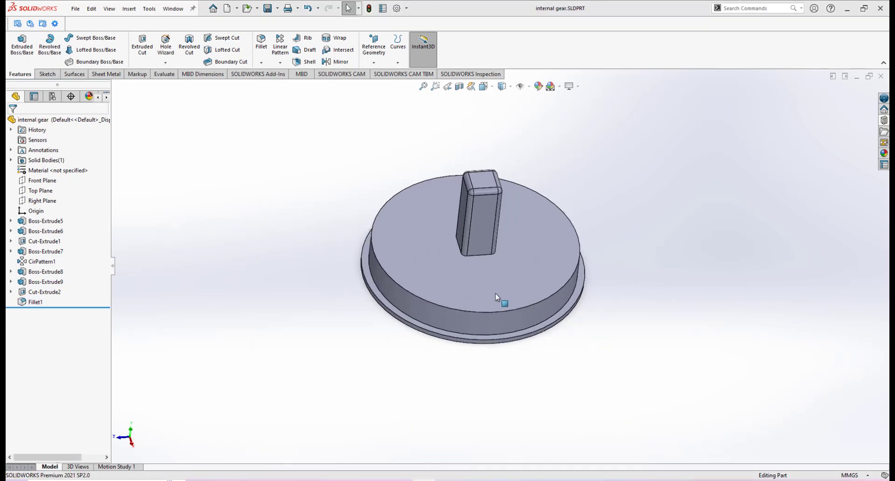
{"action": "scroll", "coordinate": [496, 299], "scroll_direction": "down", "scroll_amount": 1}
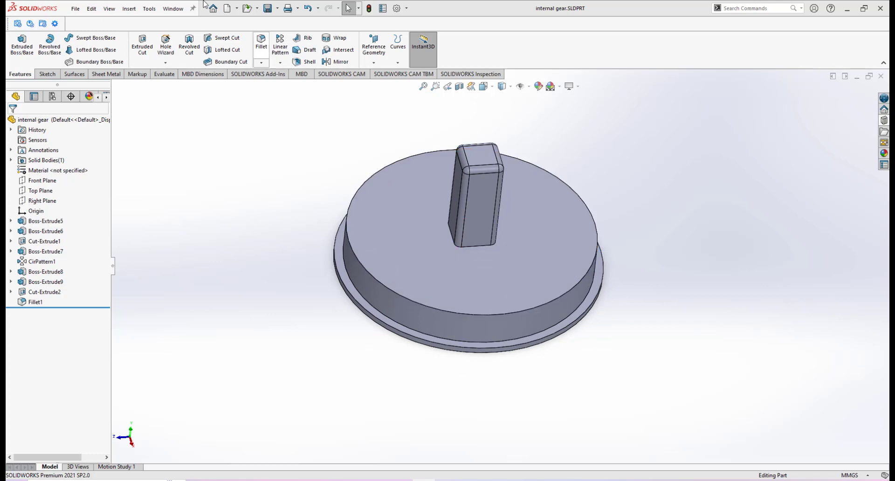
{"action": "left_click", "coordinate": [261, 46]}
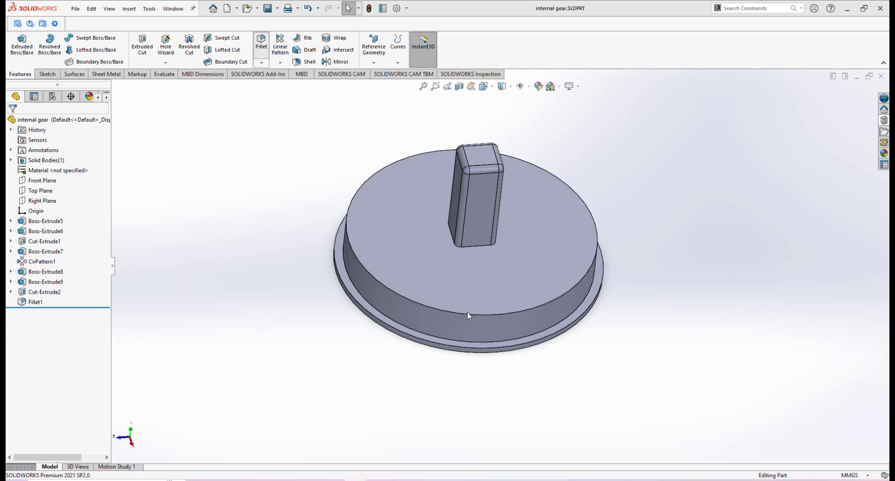
{"action": "left_click", "coordinate": [473, 316]}
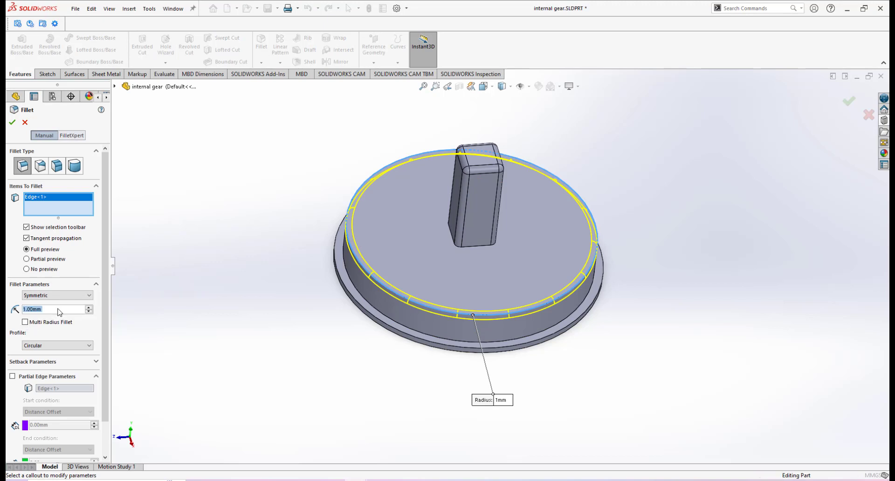
{"action": "left_click", "coordinate": [12, 122]}
- Inspect the disc's rounded rim and toothed underside, and save the part
{"action": "scroll", "coordinate": [419, 200], "scroll_direction": "up", "scroll_amount": 2}
{"action": "scroll", "coordinate": [610, 308], "scroll_direction": "down", "scroll_amount": 2}
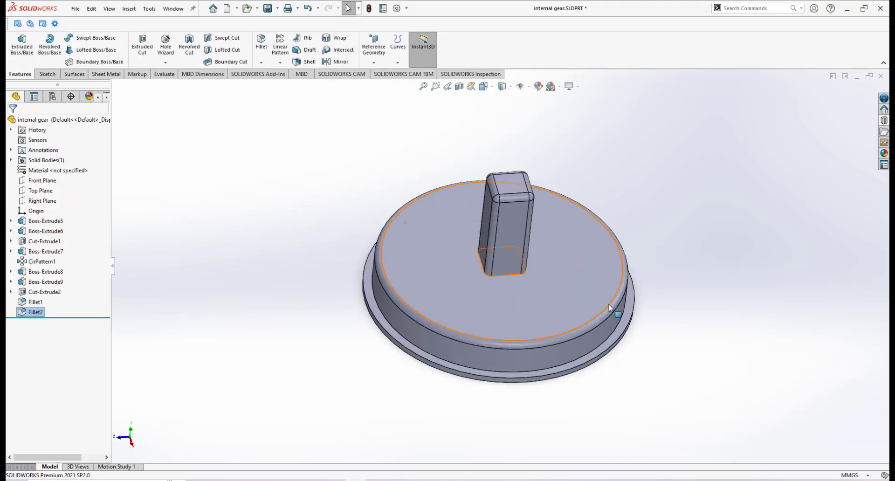
{"action": "scroll", "coordinate": [562, 260], "scroll_direction": "down", "scroll_amount": 2}
{"action": "middle_click_drag", "start_coordinate": [507, 264], "coordinate": [524, 183]}
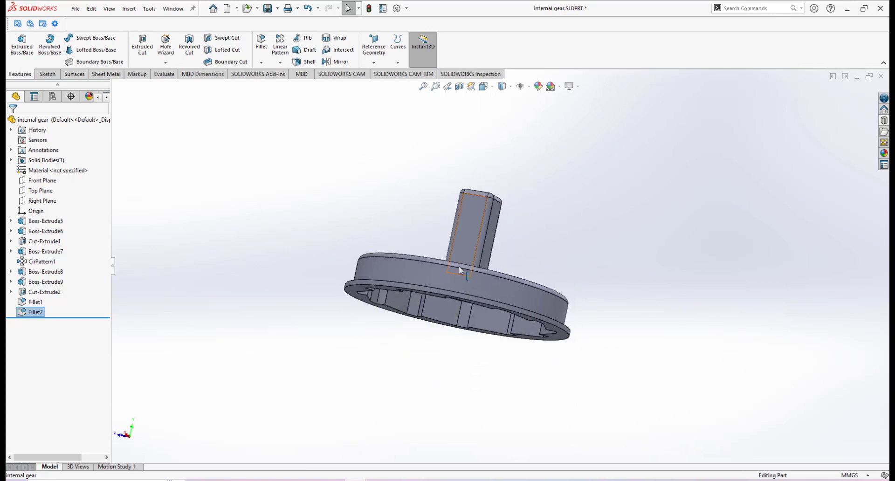
{"action": "scroll", "coordinate": [460, 268], "scroll_direction": "up", "scroll_amount": 2}
{"action": "scroll", "coordinate": [485, 257], "scroll_direction": "down", "scroll_amount": 3}
{"action": "middle_click_drag", "start_coordinate": [482, 240], "coordinate": [455, 357]}
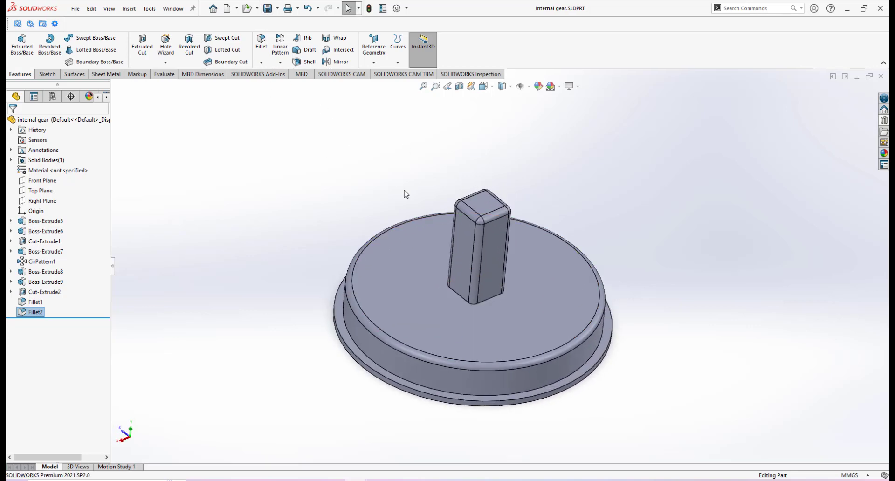
- Examine the finished driver's filleted square shaft and disc rim from several angles and distances
{"action": "middle_click_drag", "start_coordinate": [512, 302], "coordinate": [490, 316]}
{"action": "scroll", "coordinate": [488, 315], "scroll_direction": "down", "scroll_amount": 3}
{"action": "middle_click_drag", "start_coordinate": [543, 282], "coordinate": [503, 285]}
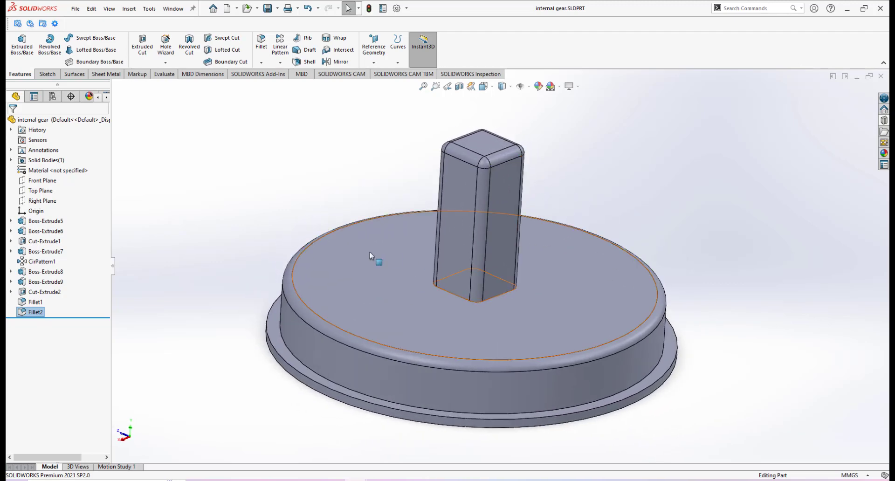
{"action": "scroll", "coordinate": [504, 283], "scroll_direction": "down", "scroll_amount": 1}
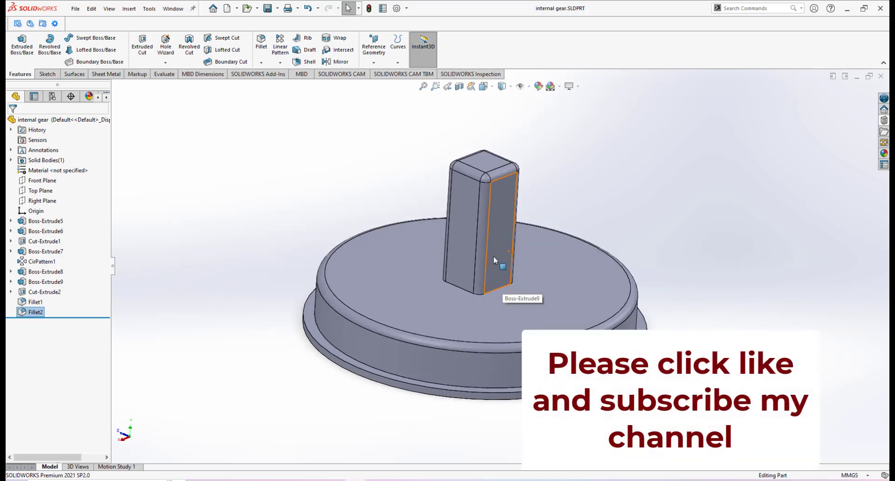
{"action": "middle_click_drag", "start_coordinate": [496, 256], "coordinate": [407, 344]}
{"action": "middle_click_drag", "start_coordinate": [512, 237], "coordinate": [474, 298]}
{"action": "scroll", "coordinate": [516, 245], "scroll_direction": "up", "scroll_amount": 1}
{"action": "scroll", "coordinate": [512, 252], "scroll_direction": "down", "scroll_amount": 2}
{"action": "scroll", "coordinate": [508, 258], "scroll_direction": "up", "scroll_amount": 2}
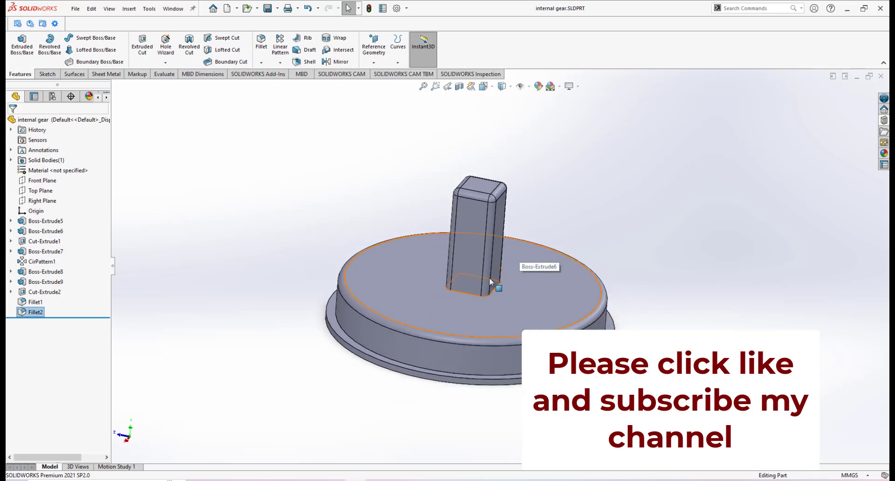
{"action": "scroll", "coordinate": [489, 284], "scroll_direction": "down", "scroll_amount": 1}
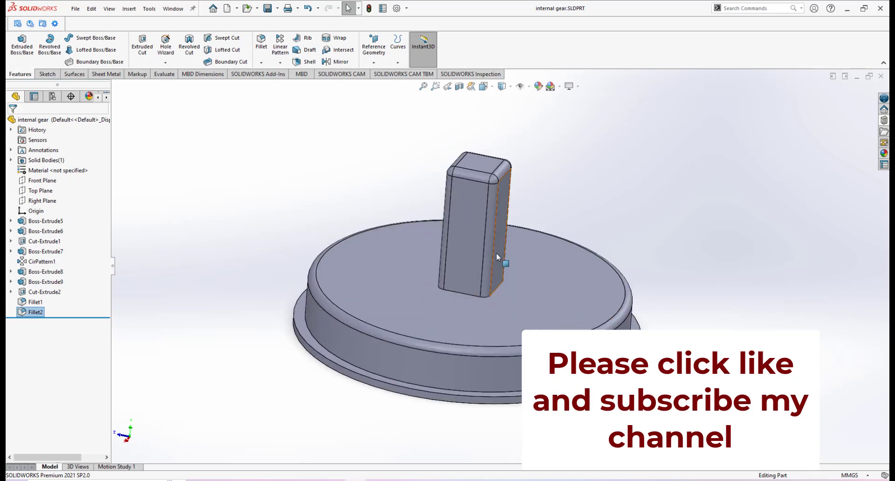
{"action": "scroll", "coordinate": [496, 253], "scroll_direction": "down", "scroll_amount": 2}
{"action": "scroll", "coordinate": [496, 256], "scroll_direction": "up", "scroll_amount": 2}
{"action": "scroll", "coordinate": [496, 250], "scroll_direction": "down", "scroll_amount": 1}
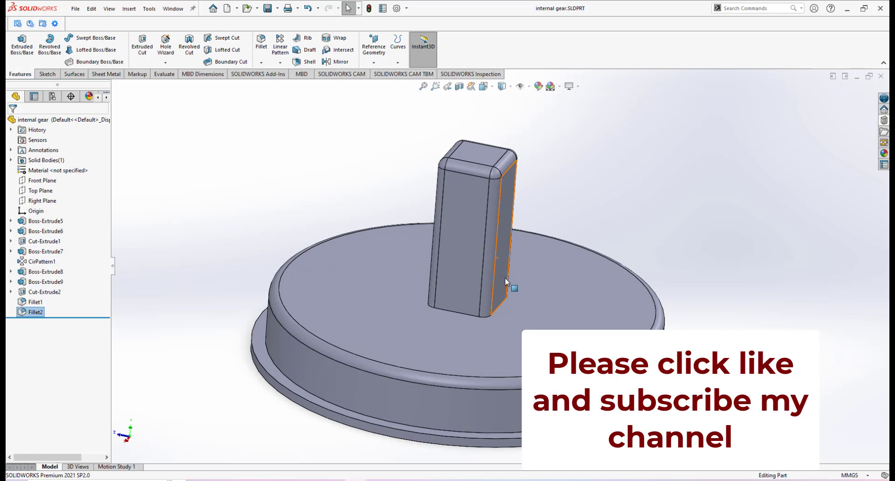
{"action": "scroll", "coordinate": [507, 281], "scroll_direction": "up", "scroll_amount": 2}
{"action": "scroll", "coordinate": [499, 285], "scroll_direction": "down", "scroll_amount": 2}
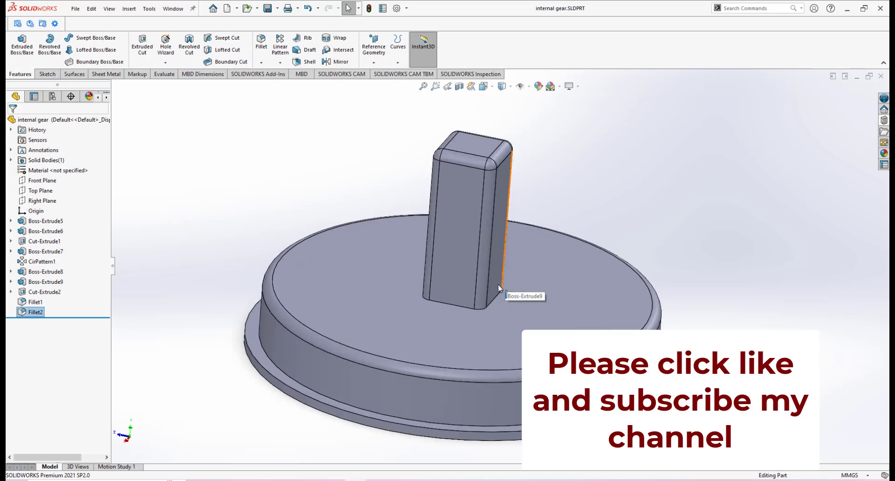
{"action": "middle_click_drag", "start_coordinate": [488, 282], "coordinate": [499, 261]}
{"action": "scroll", "coordinate": [499, 261], "scroll_direction": "down", "scroll_amount": 2}
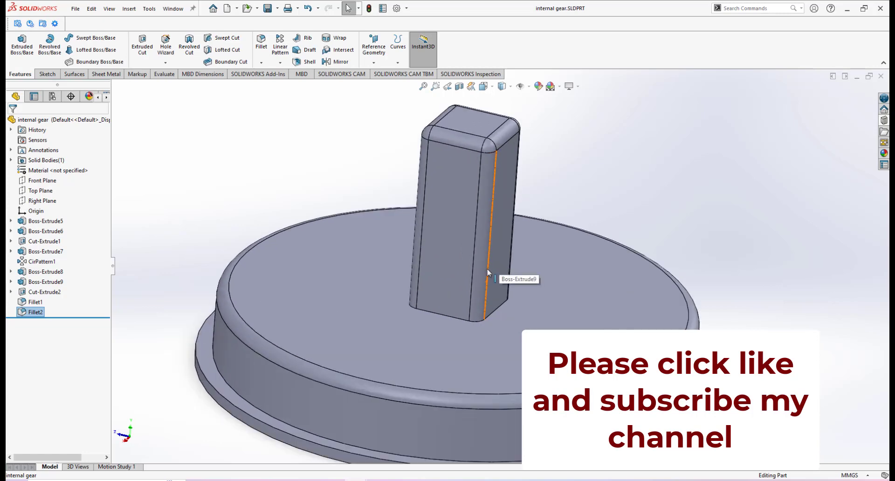